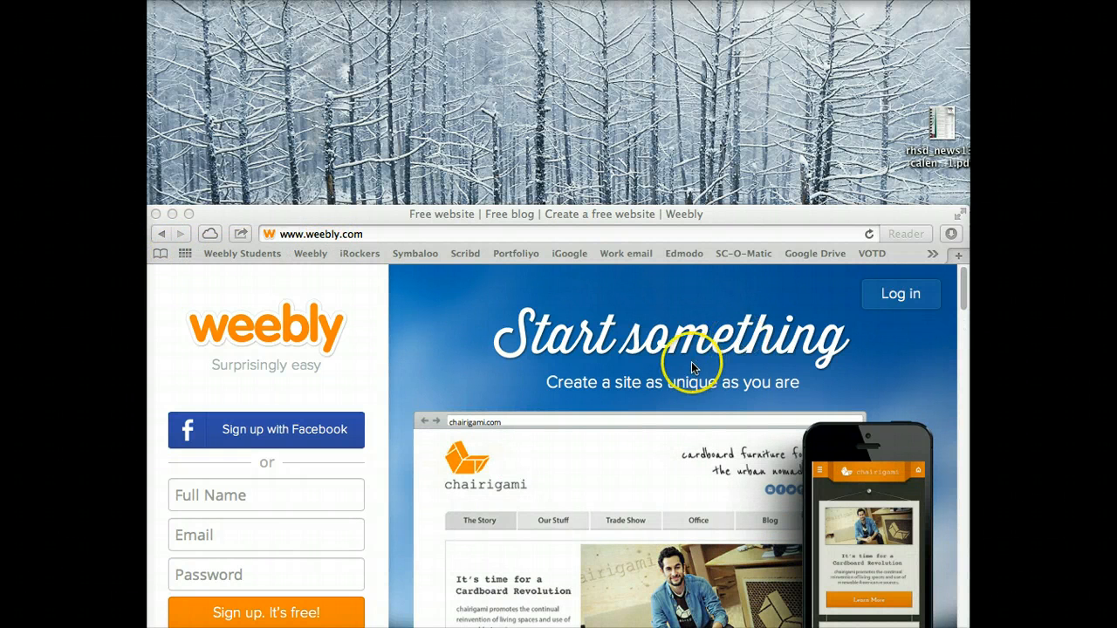
Sign in to Weebly with the saved credentials and open the class's 5th Grade ¡rockers! site for editing
left_click(908, 297)
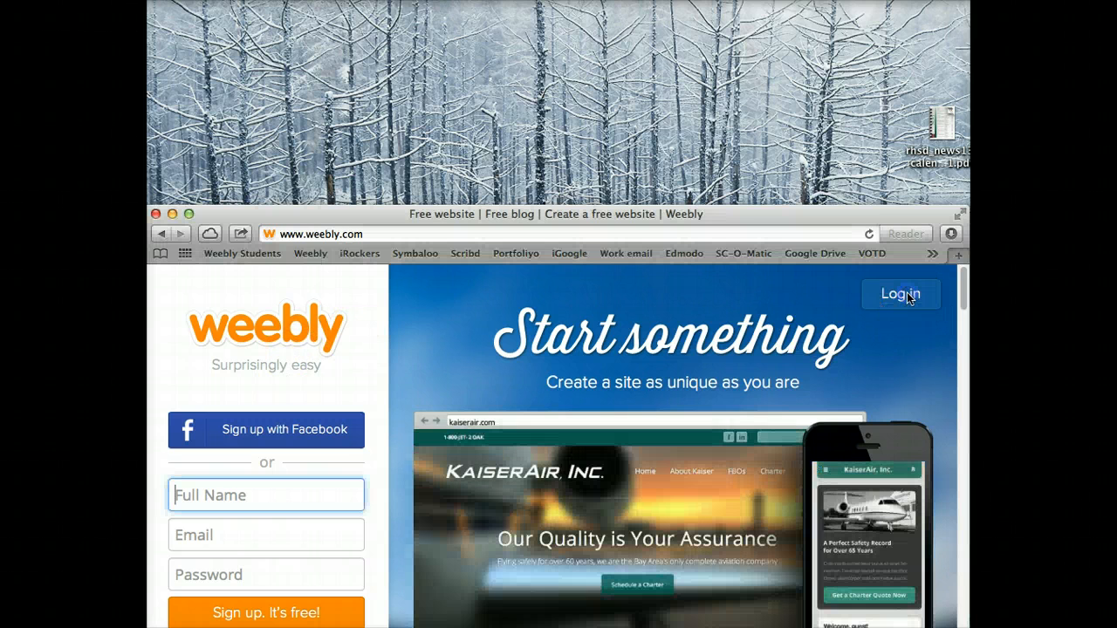
left_click(907, 297)
left_click(868, 563)
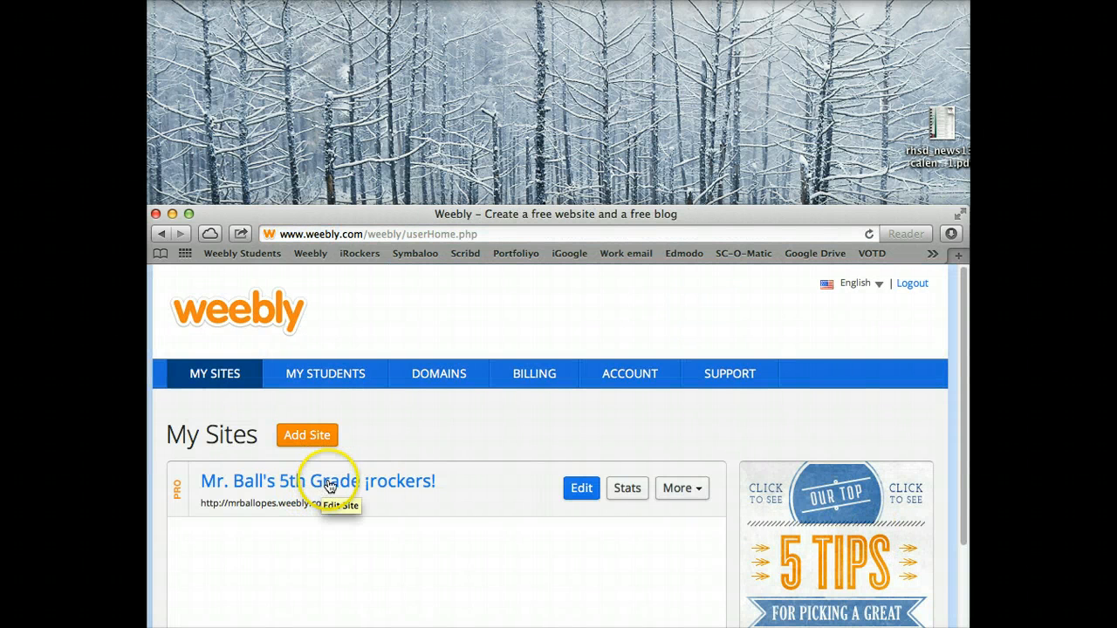
left_click(581, 488)
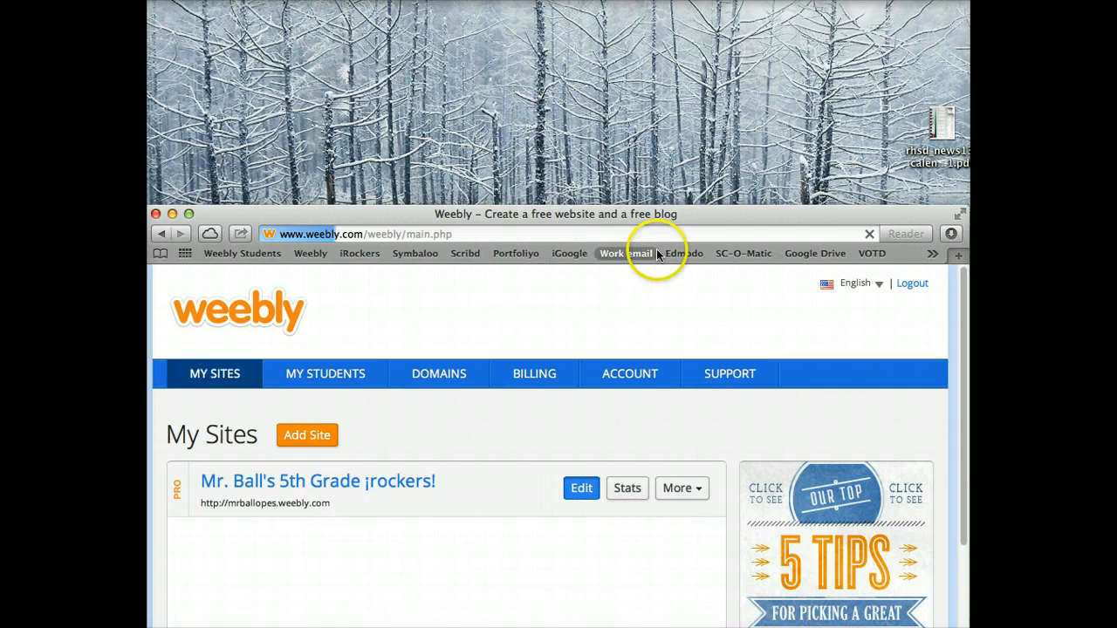
left_click_drag(695, 215, 698, 13)
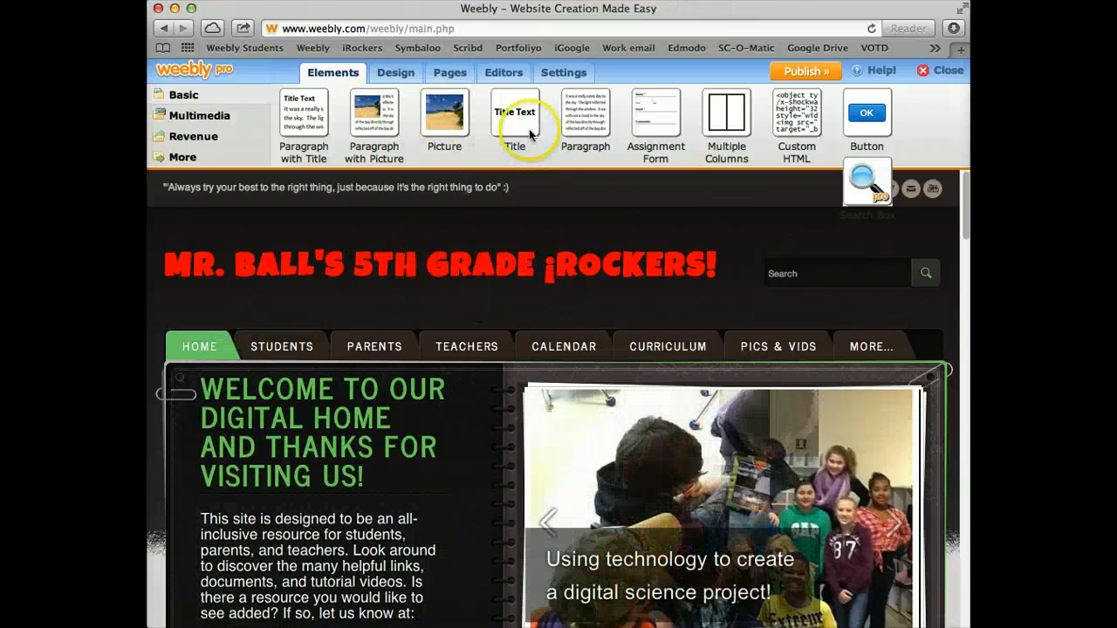
Show the site's page tree with Home, Students, Parents and Teachers, and the Add Page type choices
left_click(452, 75)
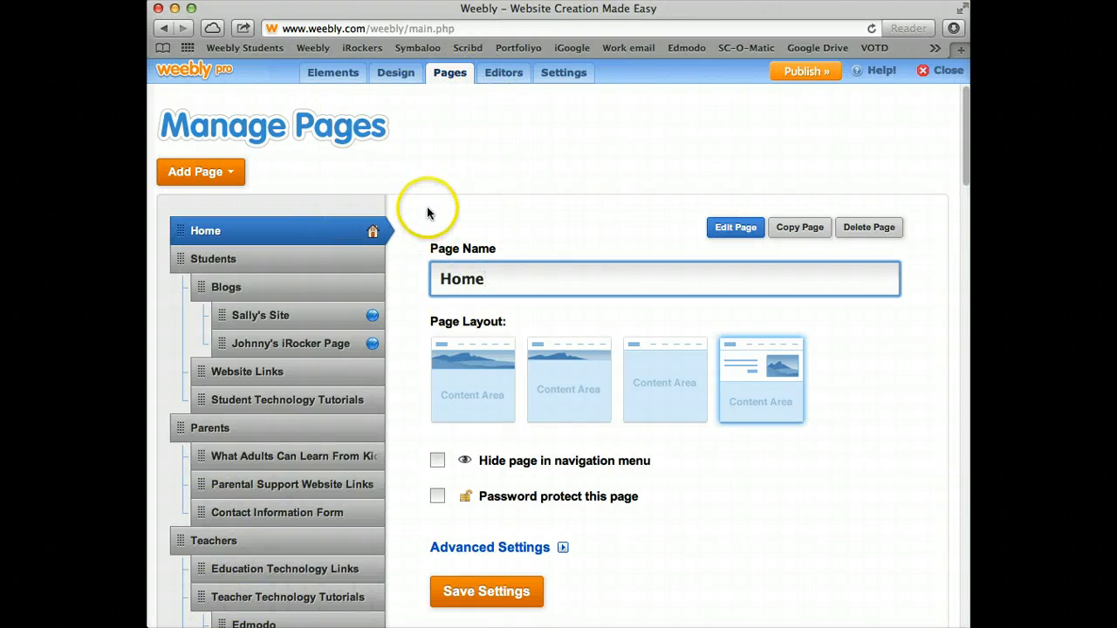
scroll(427, 206, "down", 1)
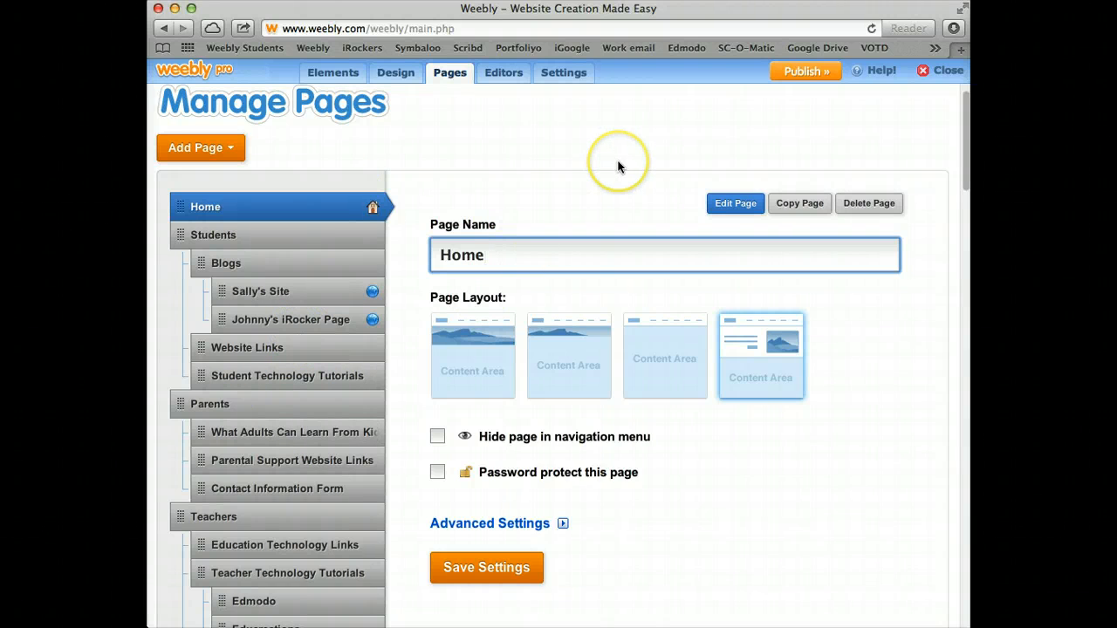
scroll(618, 166, "down", 2)
scroll(618, 164, "up", 3)
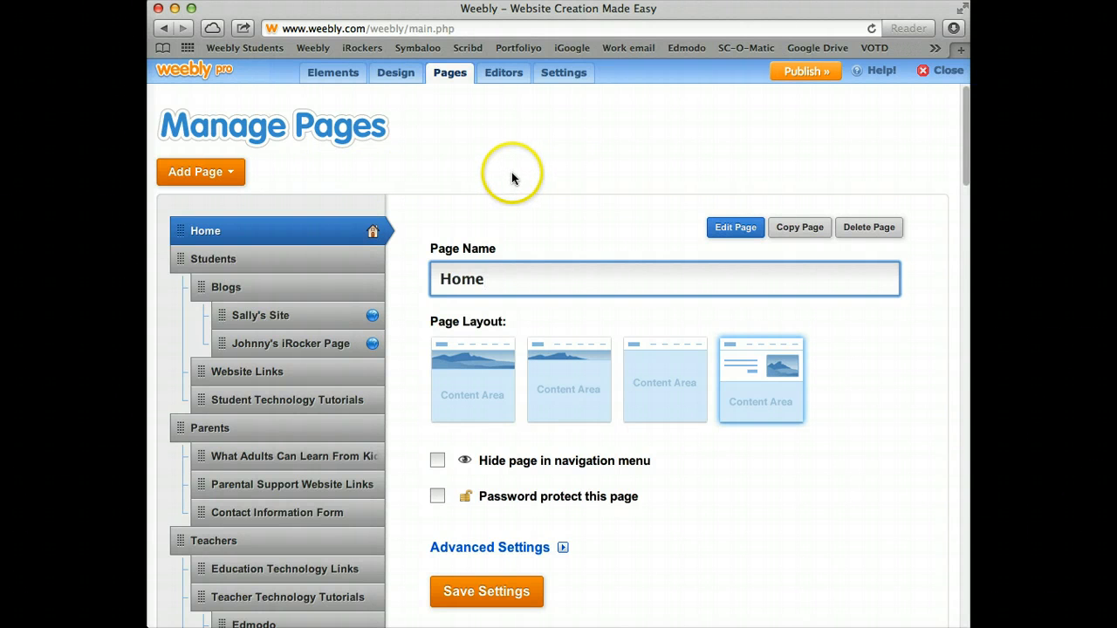
left_click(235, 174)
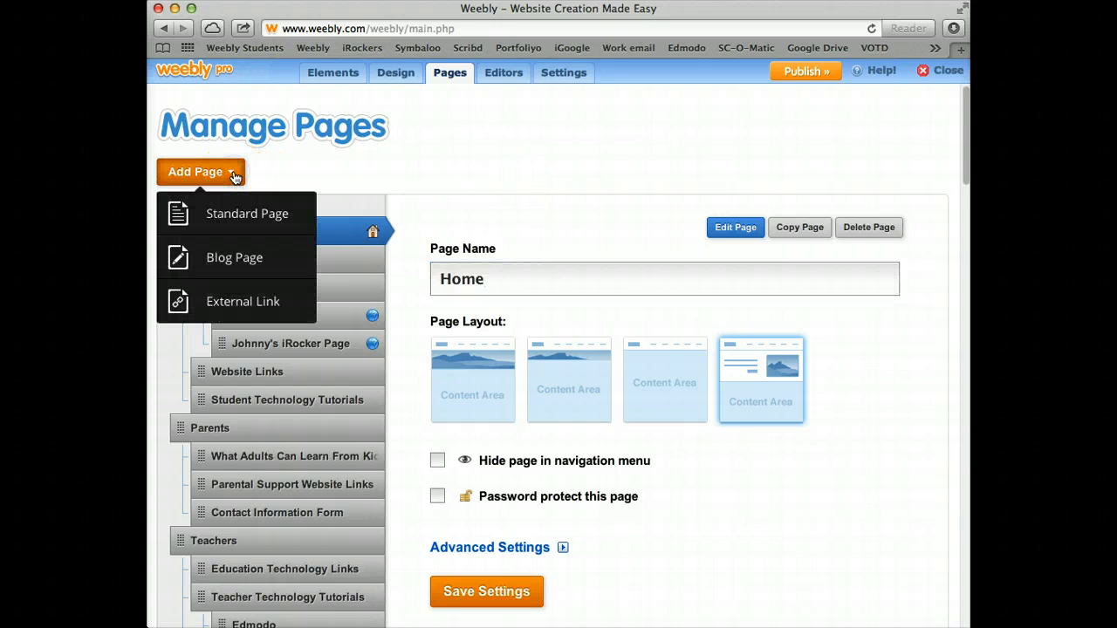
Add a blog page named for the student's blog with the fourth, text-and-image banner layout
left_click(227, 257)
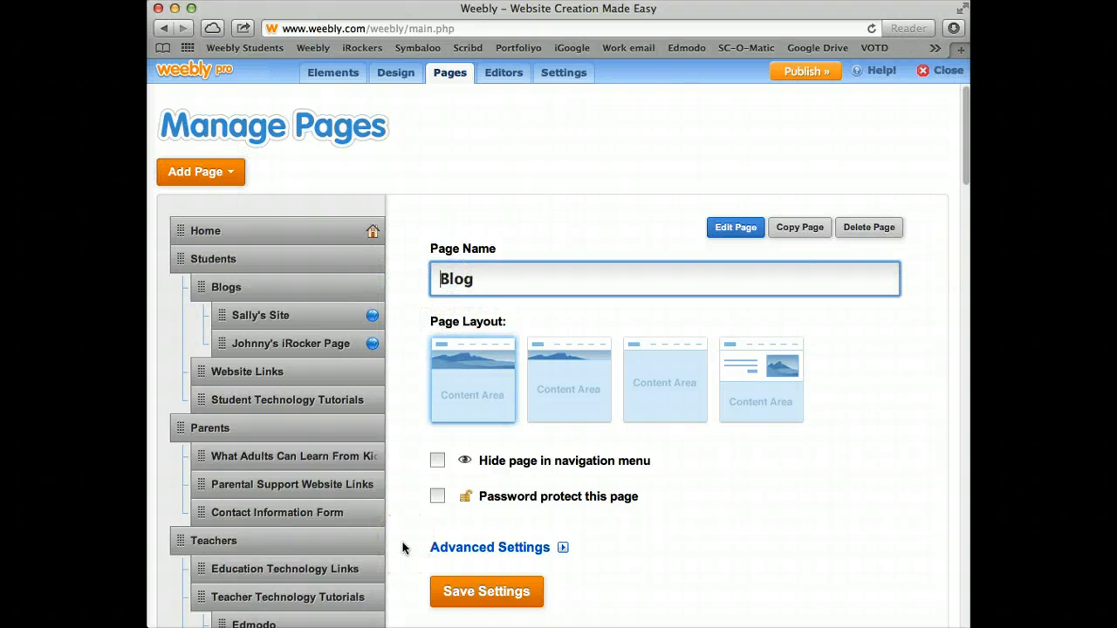
type("Sally")
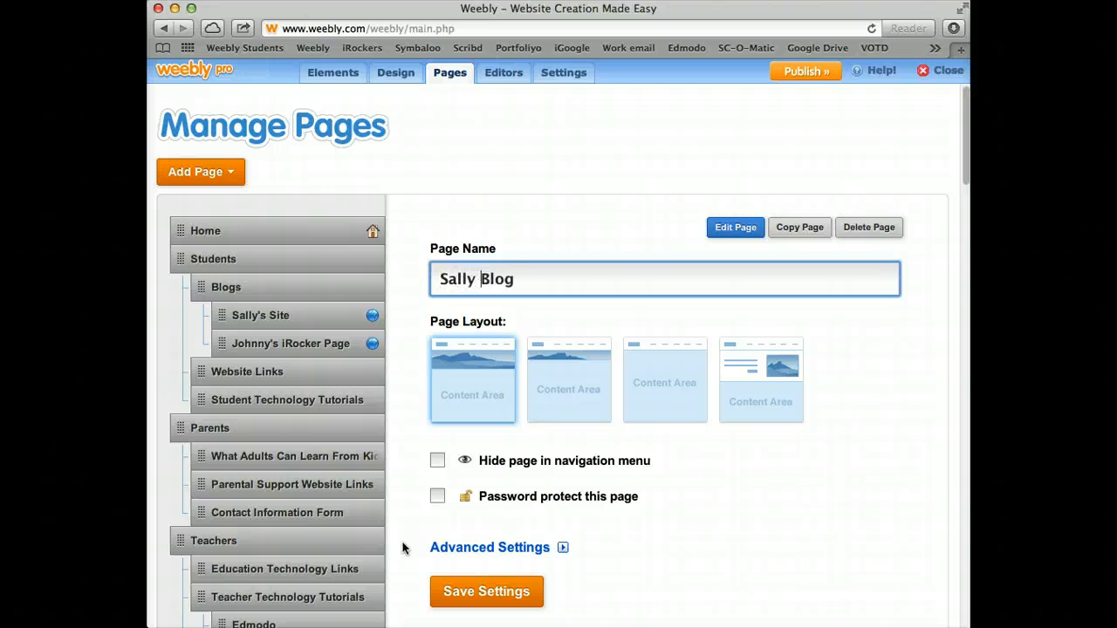
type("'s")
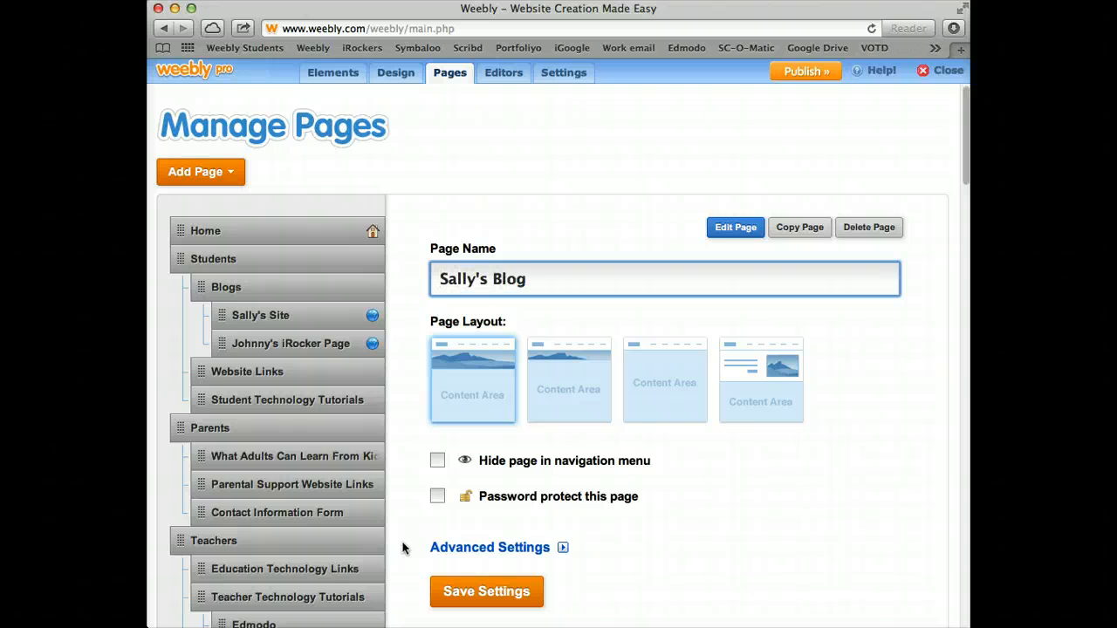
left_click(413, 553)
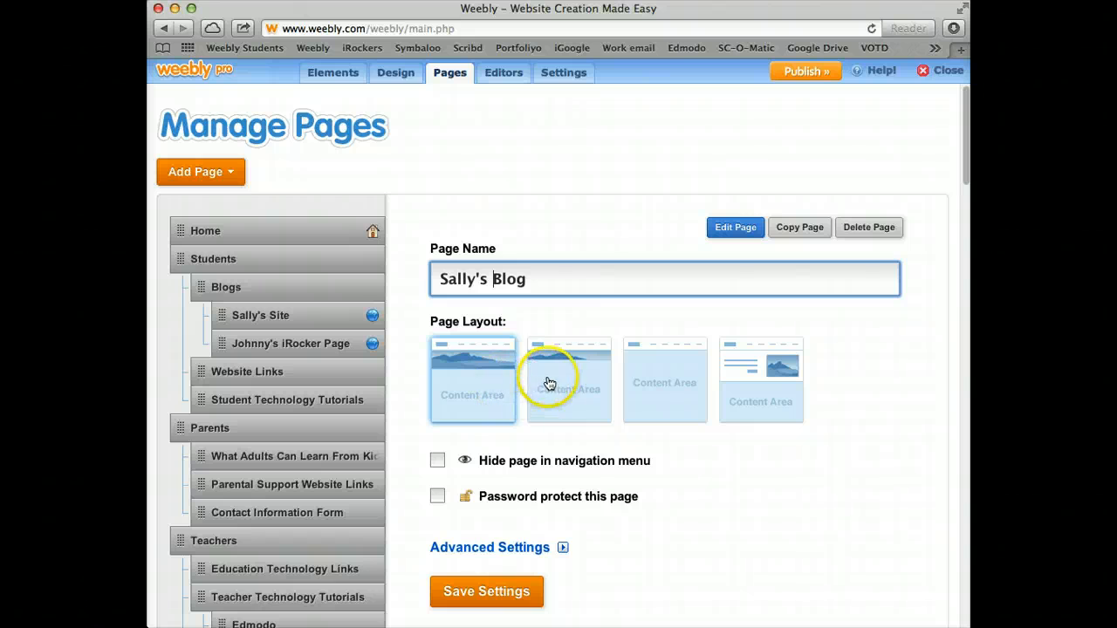
left_click(766, 396)
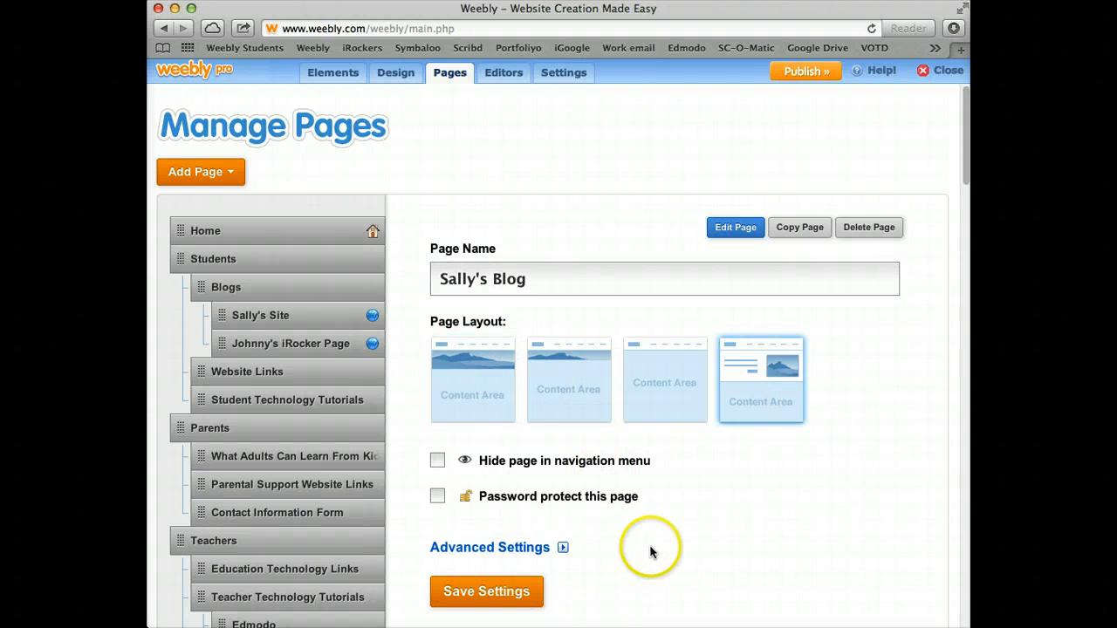
left_click(511, 589)
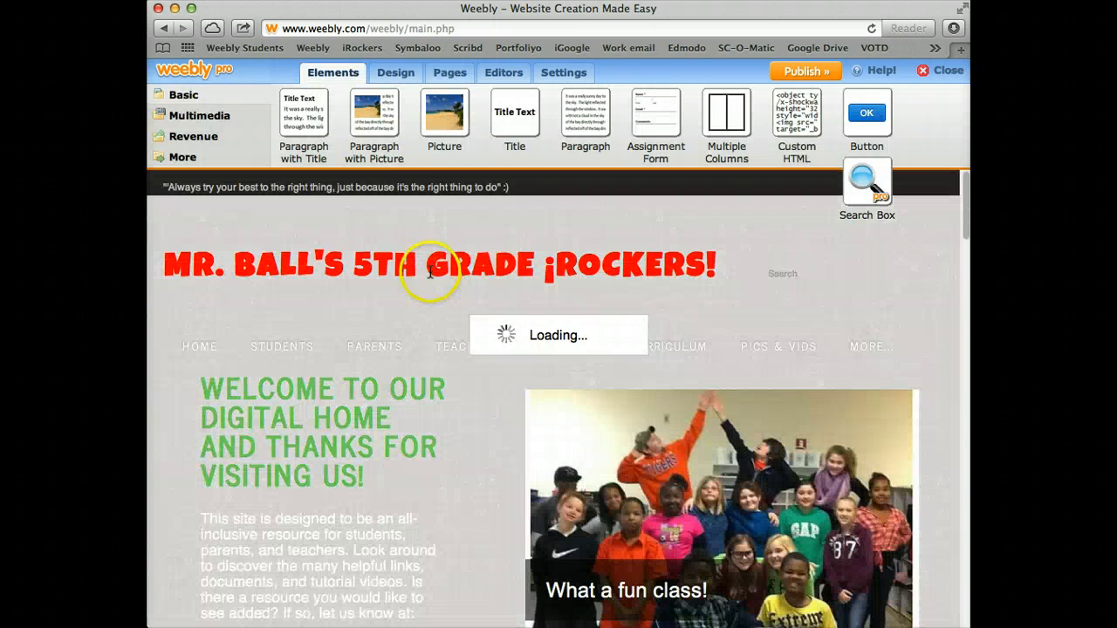
Nest the new blog page under Students > Blogs, beside the student's existing site page
left_click(448, 77)
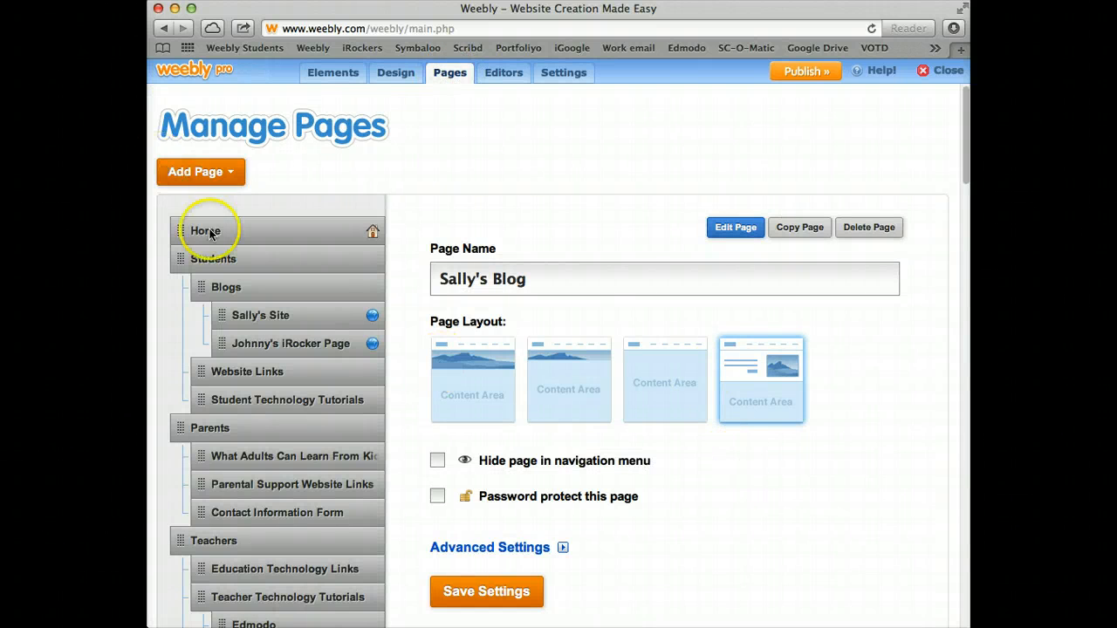
scroll(375, 501, "down", 15)
scroll(375, 501, "down", 10)
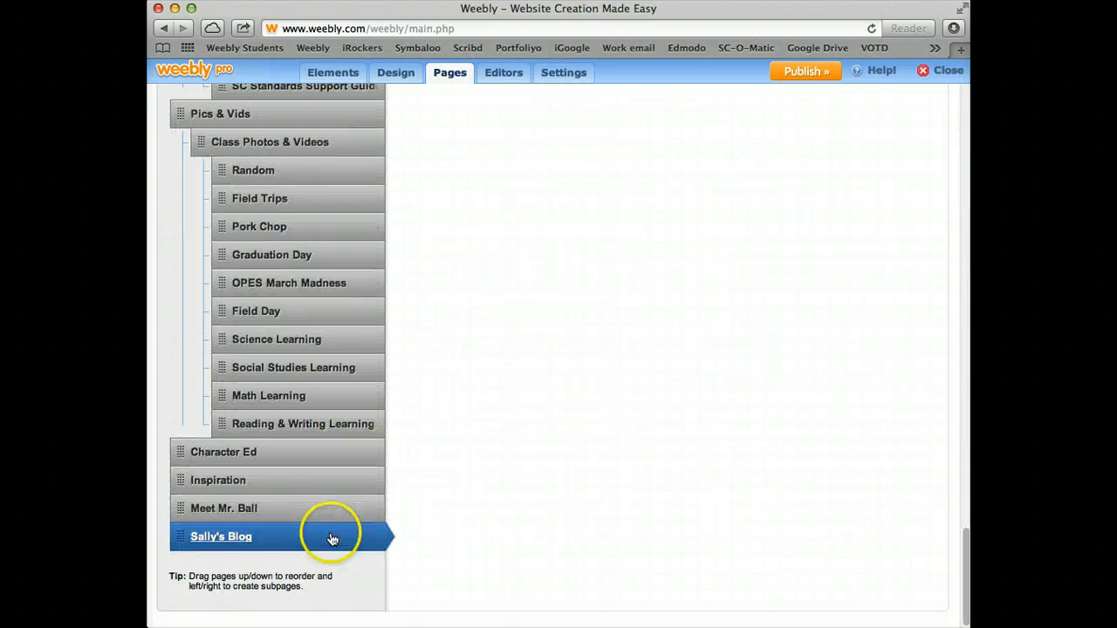
left_click_drag(332, 534, 370, 295)
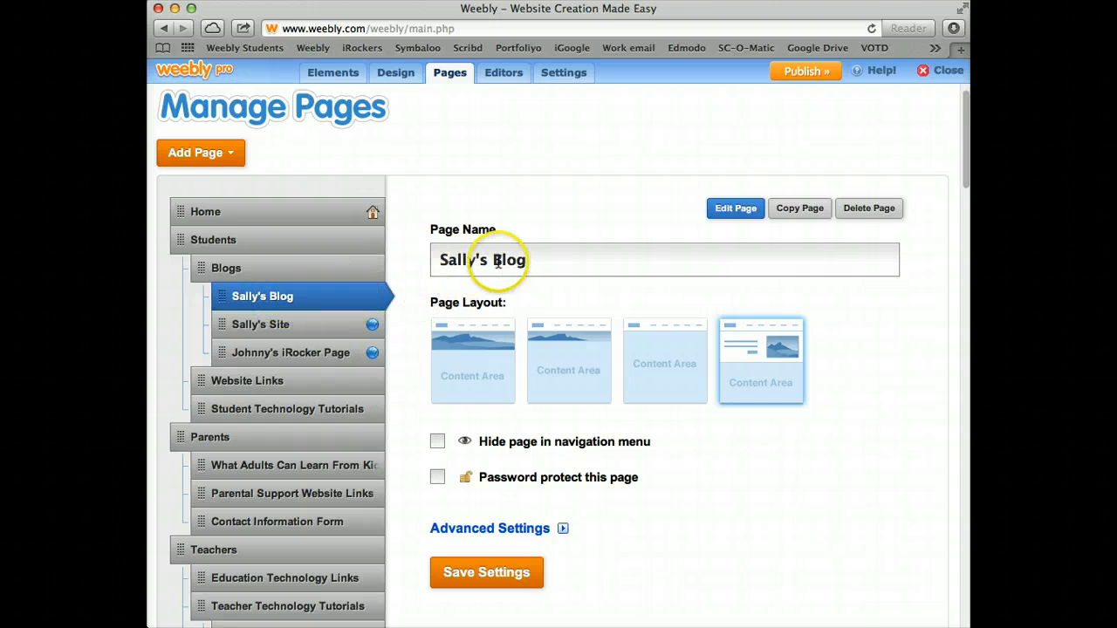
Save the new page order, publish the site and open the live site
left_click(512, 573)
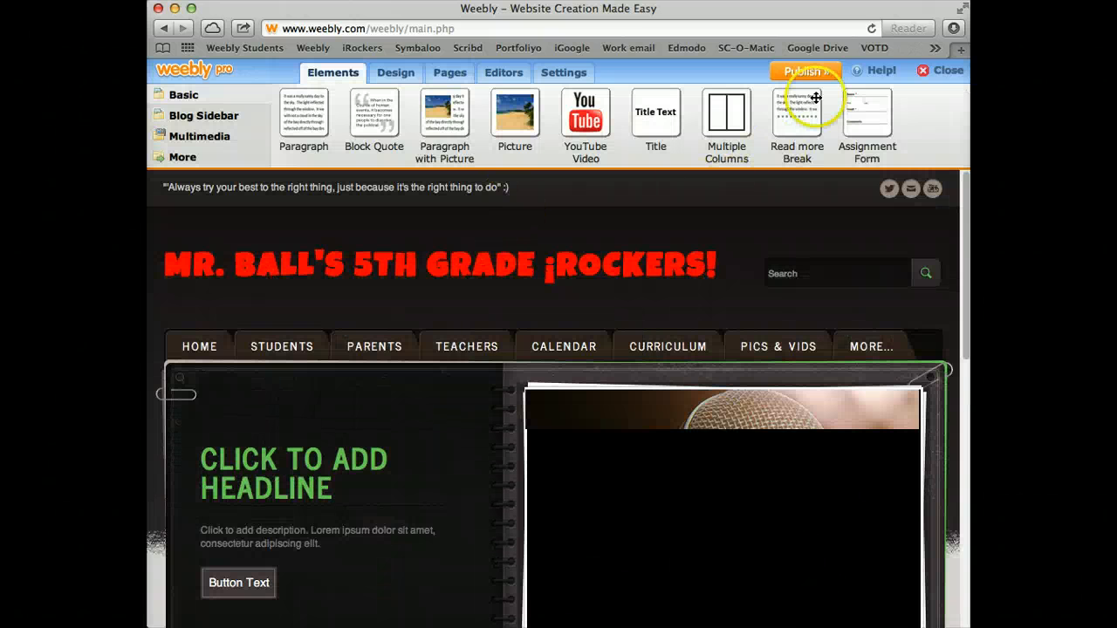
left_click(807, 72)
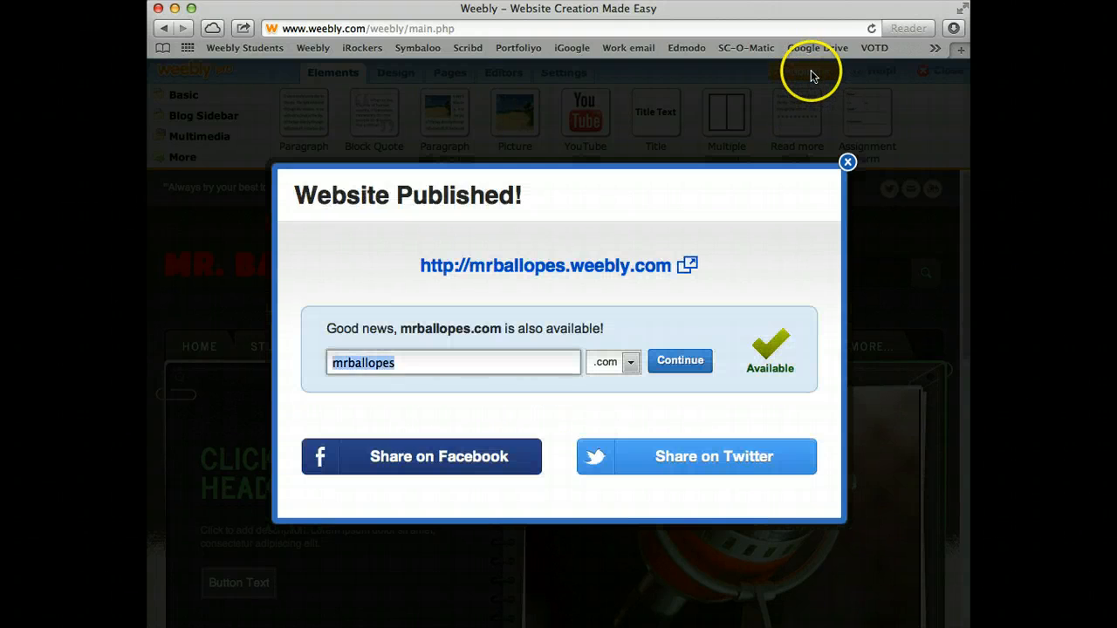
left_click(648, 266)
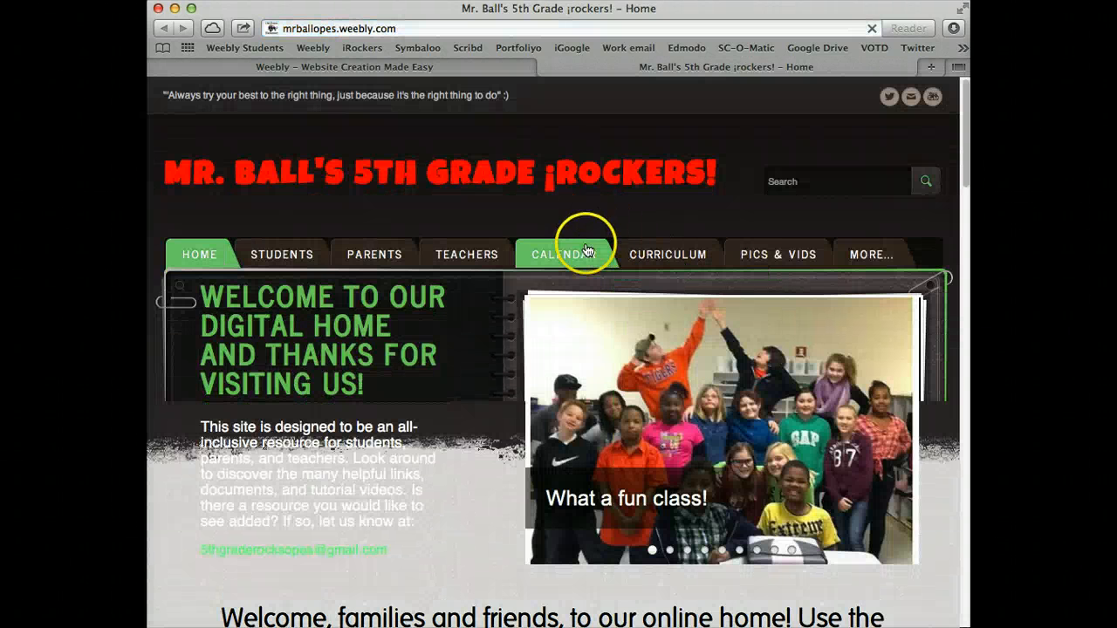
Check the student's blog page opens from Students > Blogs on the live site, then return to the editor
mouse_move(261, 282)
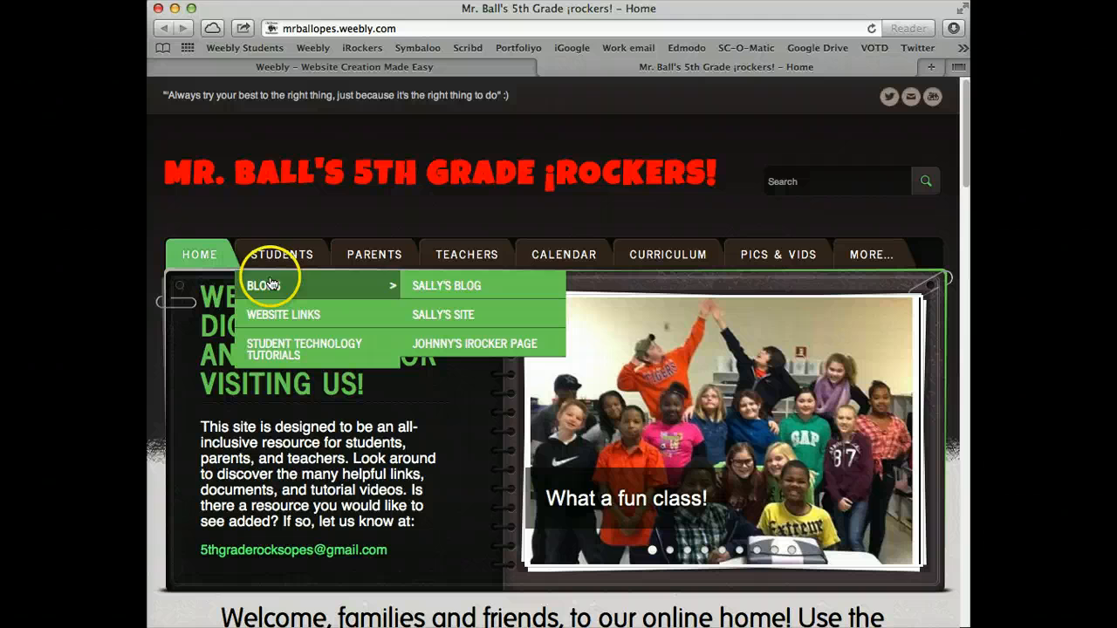
left_click(444, 288)
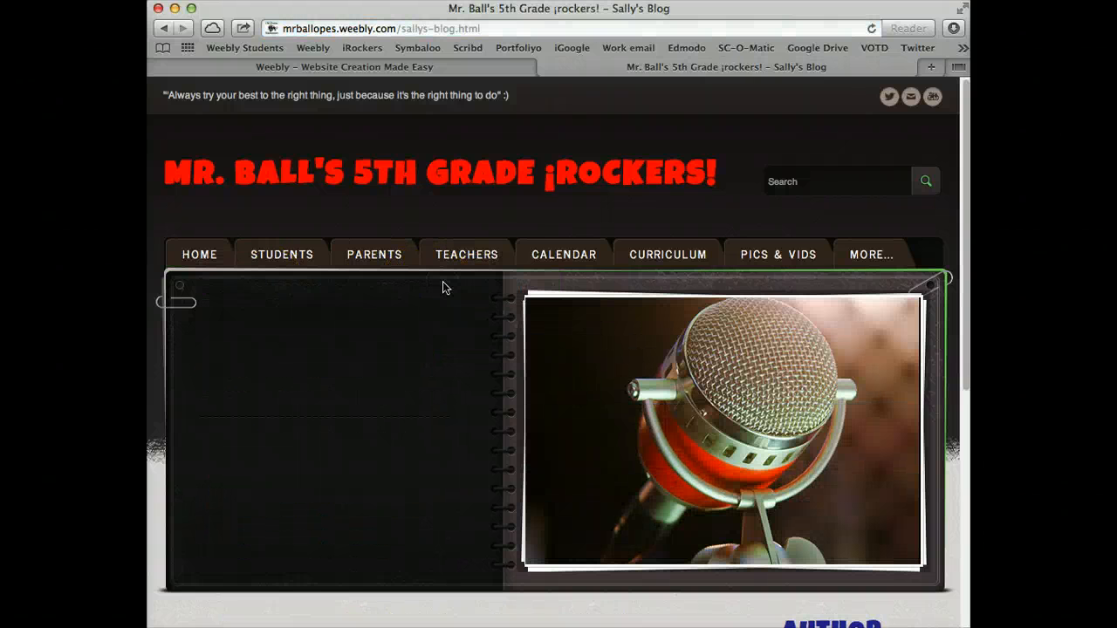
scroll(444, 287, "down", 5)
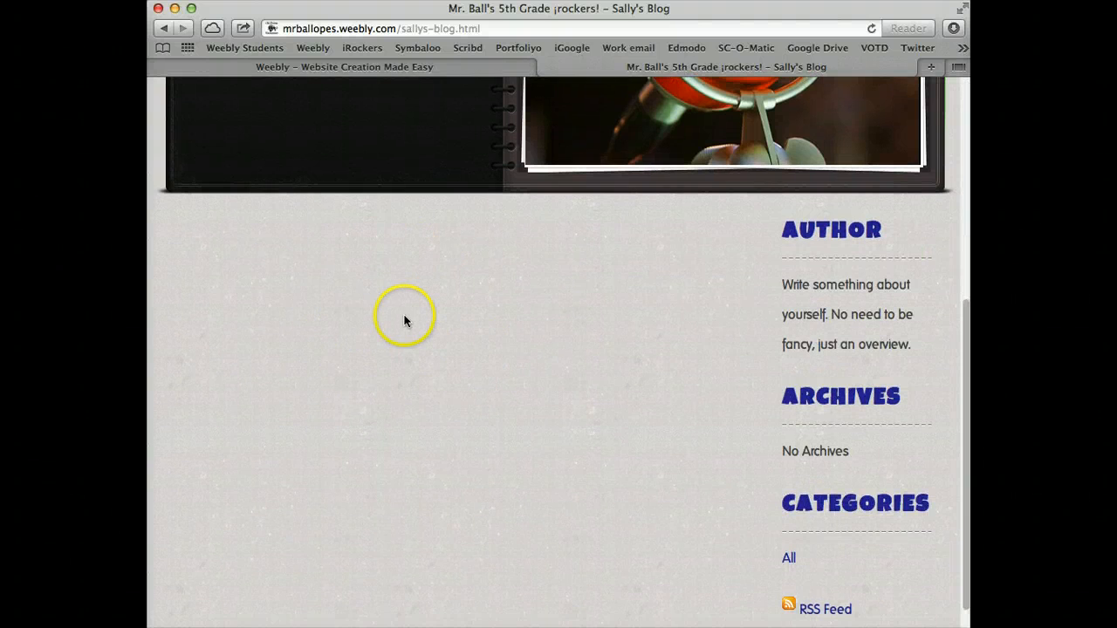
scroll(404, 321, "up", 5)
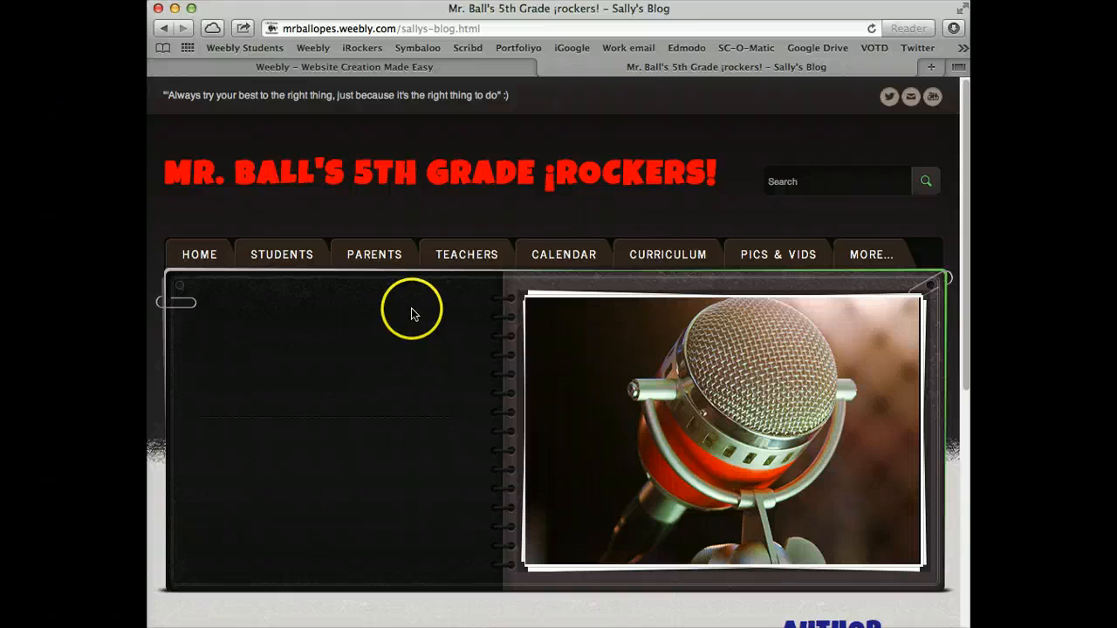
scroll(417, 306, "down", 4)
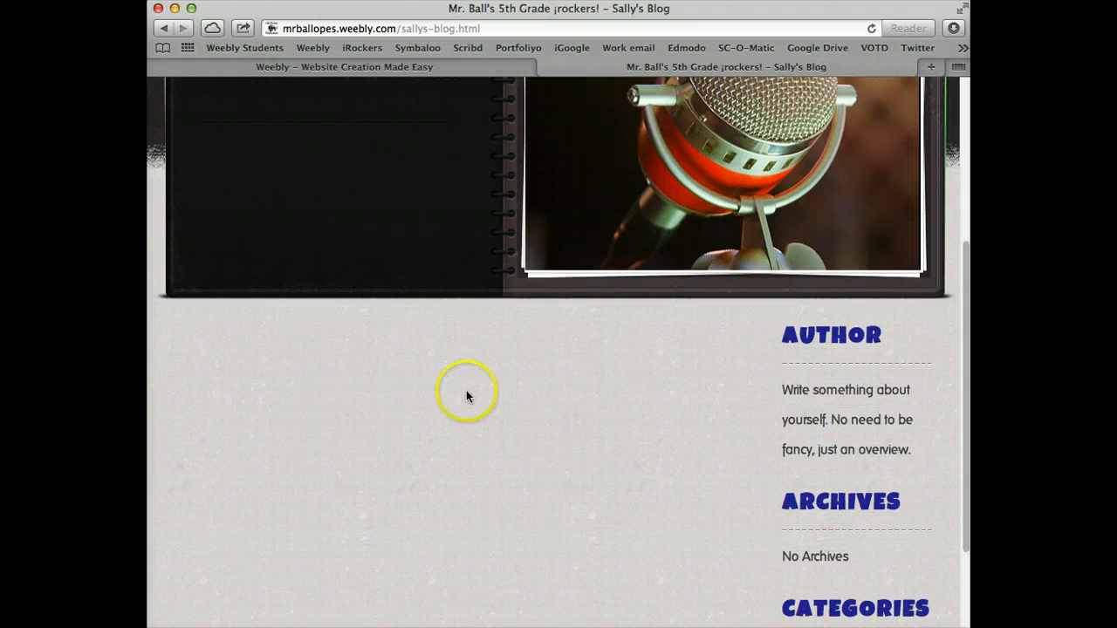
scroll(472, 397, "up", 4)
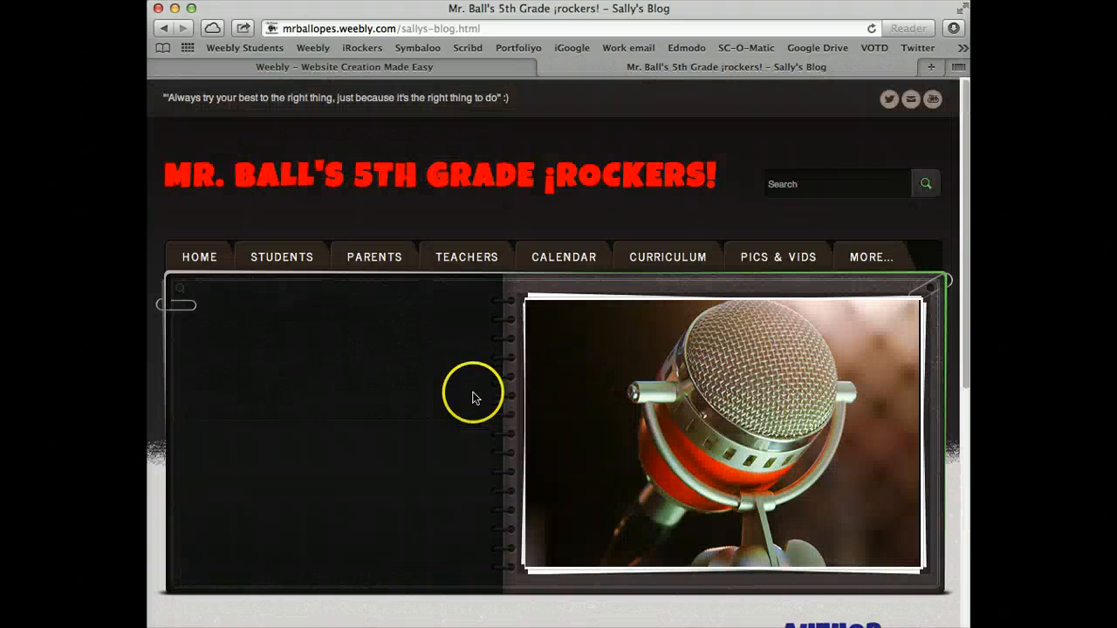
left_click(414, 70)
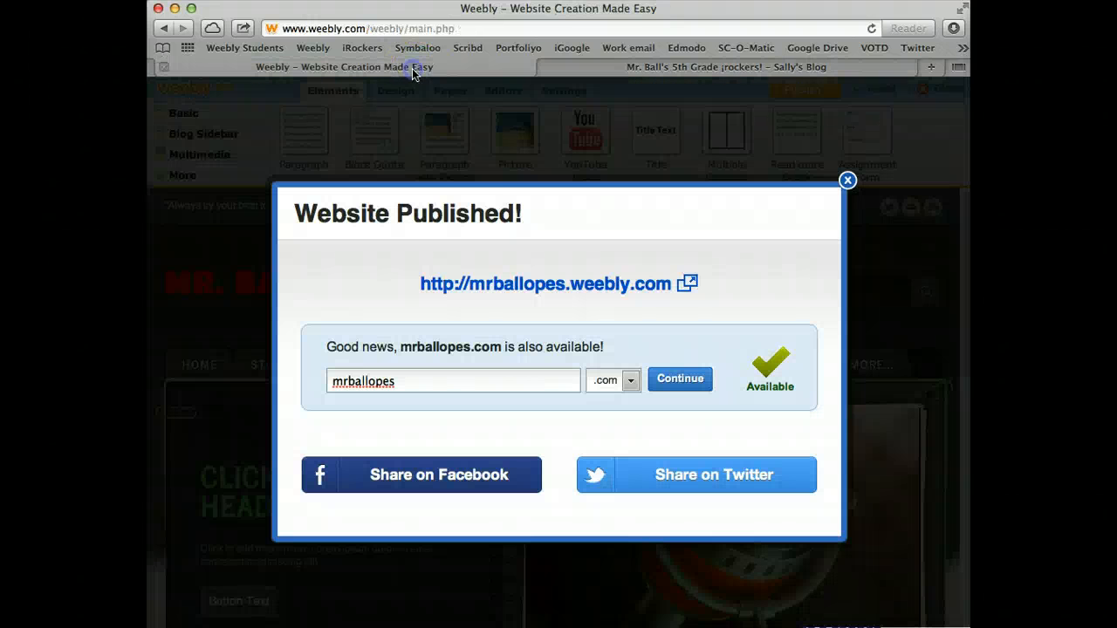
Dismiss the publish confirmation and go back to Manage Pages
left_click(847, 180)
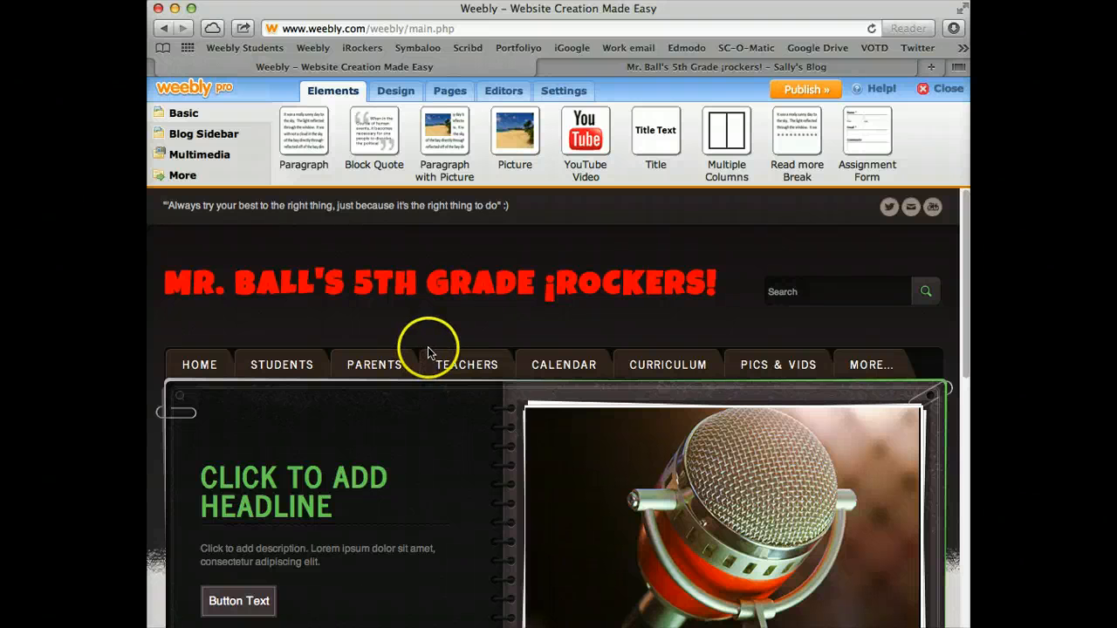
mouse_move(430, 352)
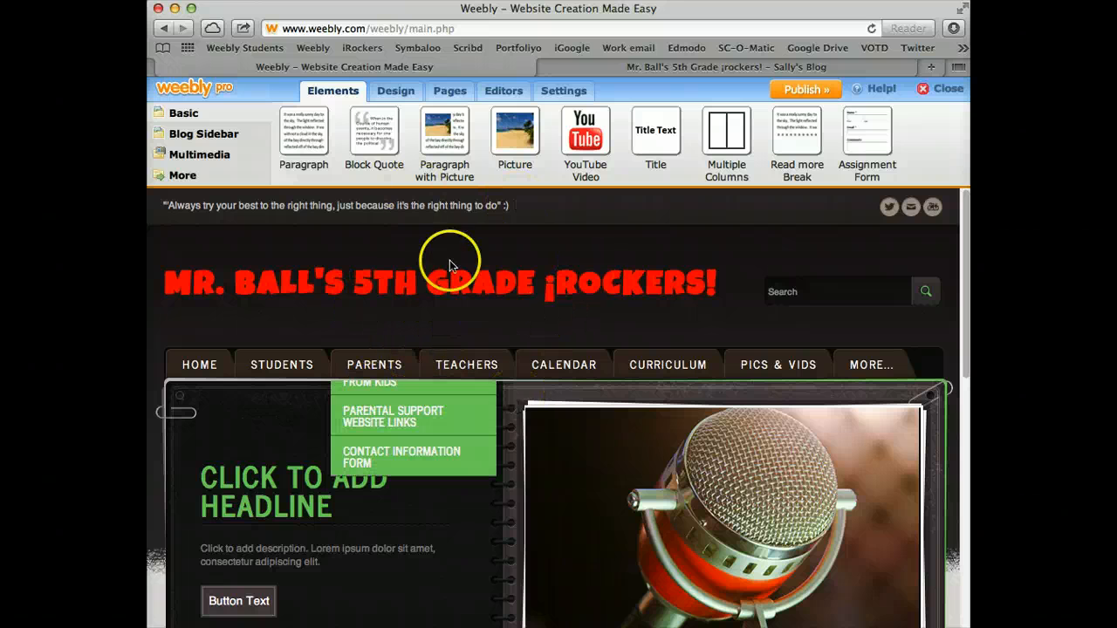
mouse_move(433, 397)
mouse_move(543, 295)
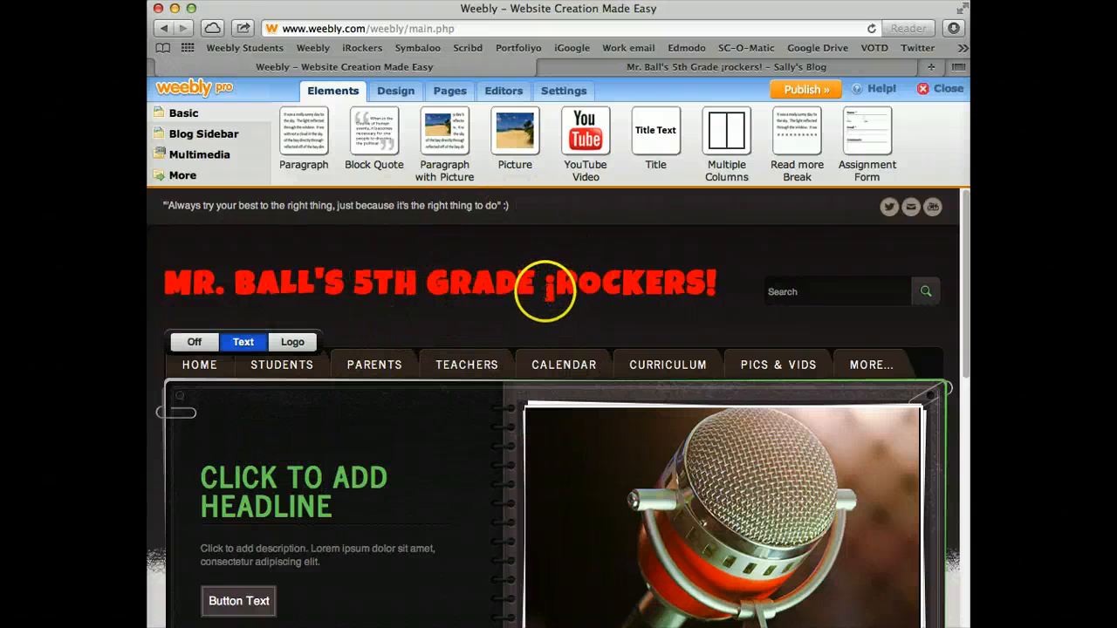
left_click(448, 91)
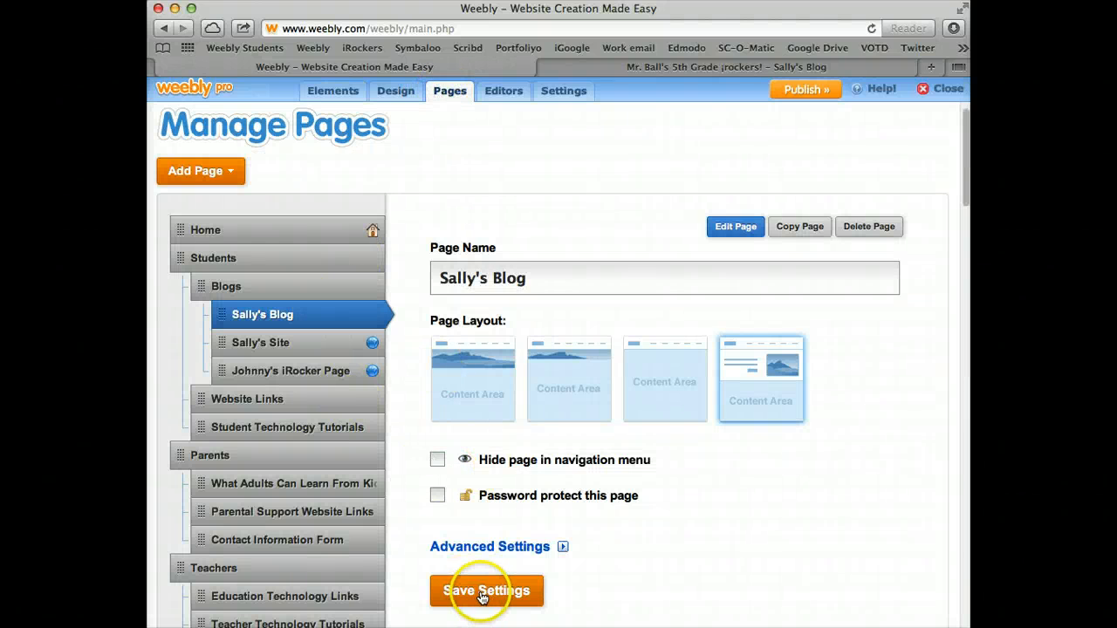
Delete the student's blog and site pages, leaving only the other student's external-link page under Blogs
left_click(868, 226)
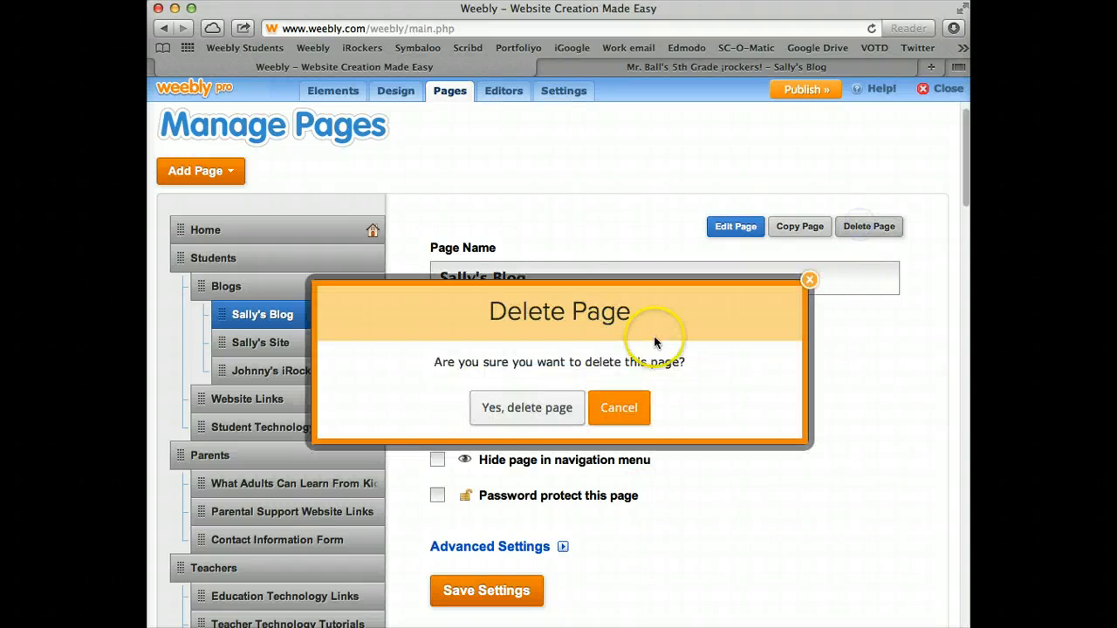
left_click(523, 418)
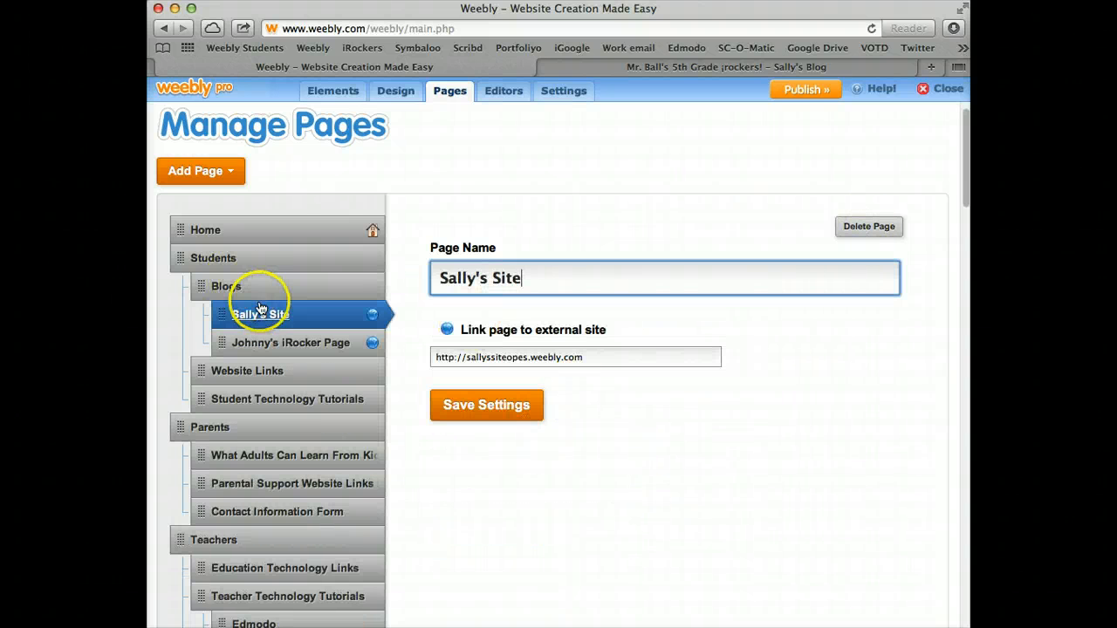
left_click(867, 228)
left_click(528, 407)
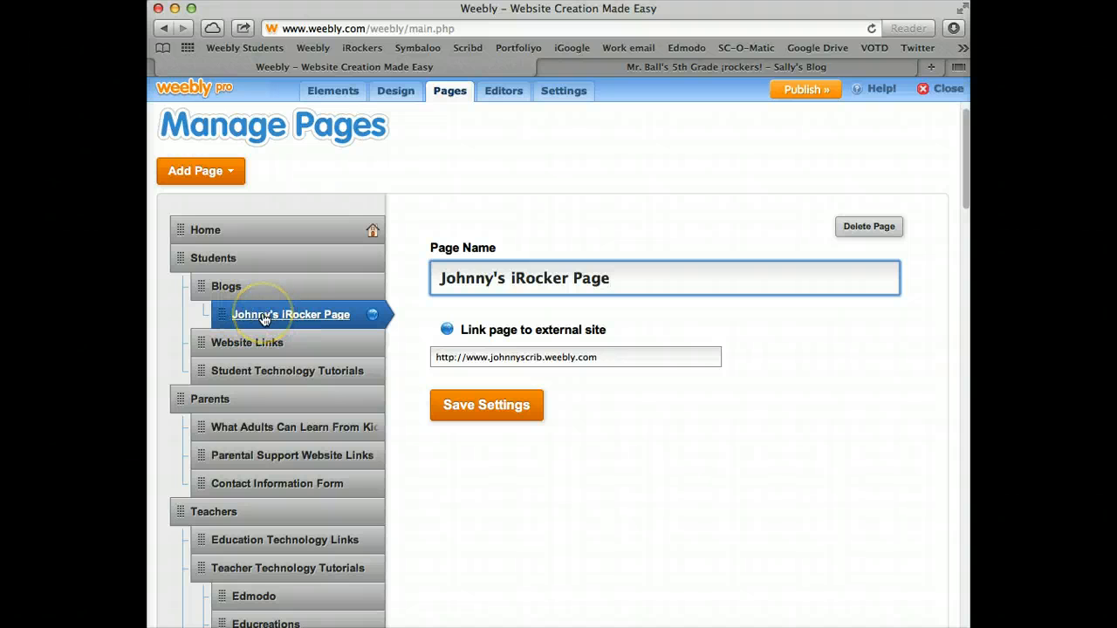
left_click(285, 321)
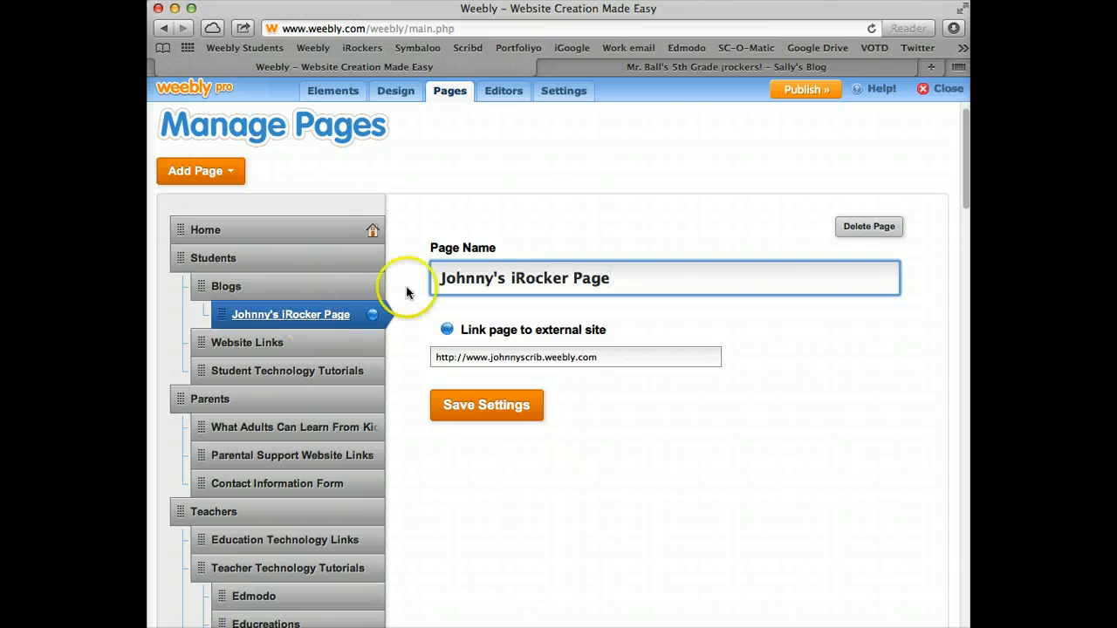
scroll(406, 275, "down", 1)
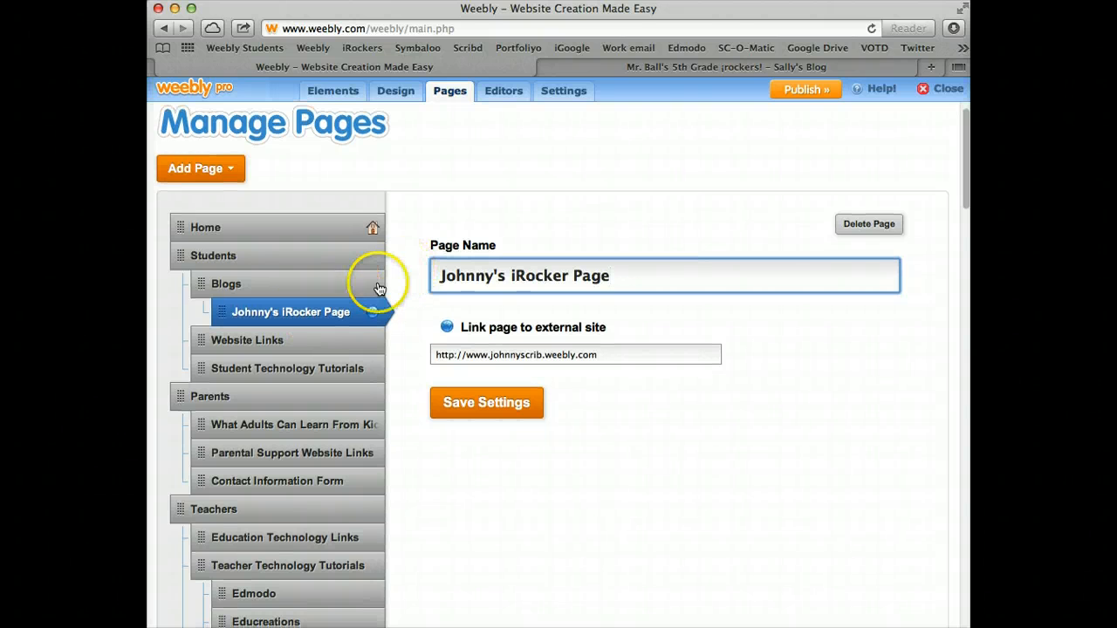
scroll(465, 212, "down", 3)
scroll(450, 207, "up", 4)
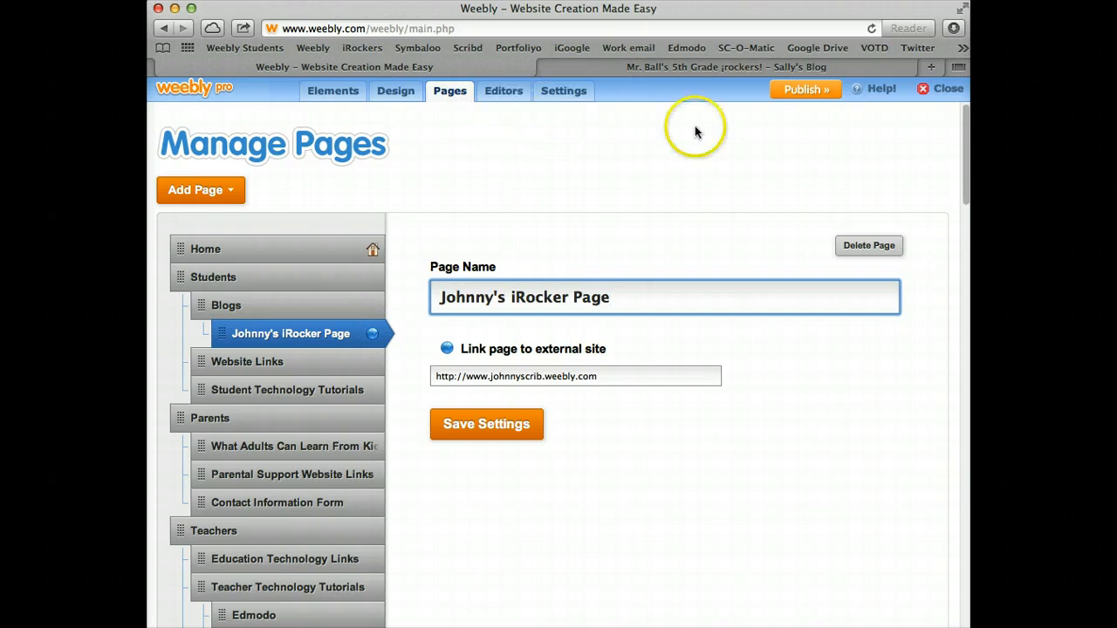
Exit the editor, open My Students for the 2013-2014 5th Grade Class, and start a new class
left_click(926, 91)
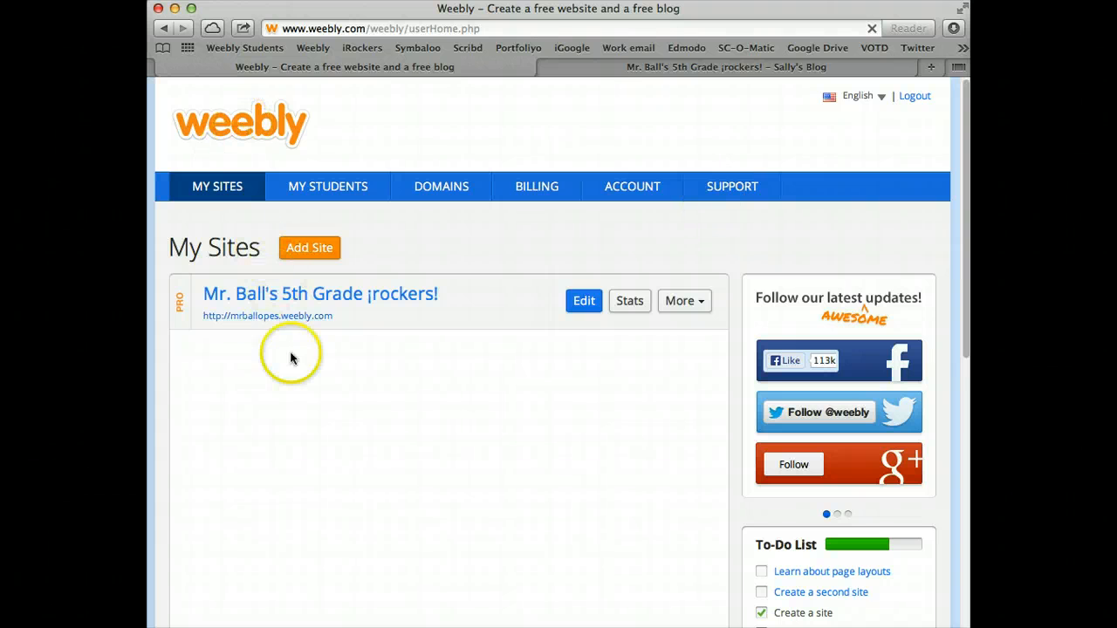
left_click(317, 190)
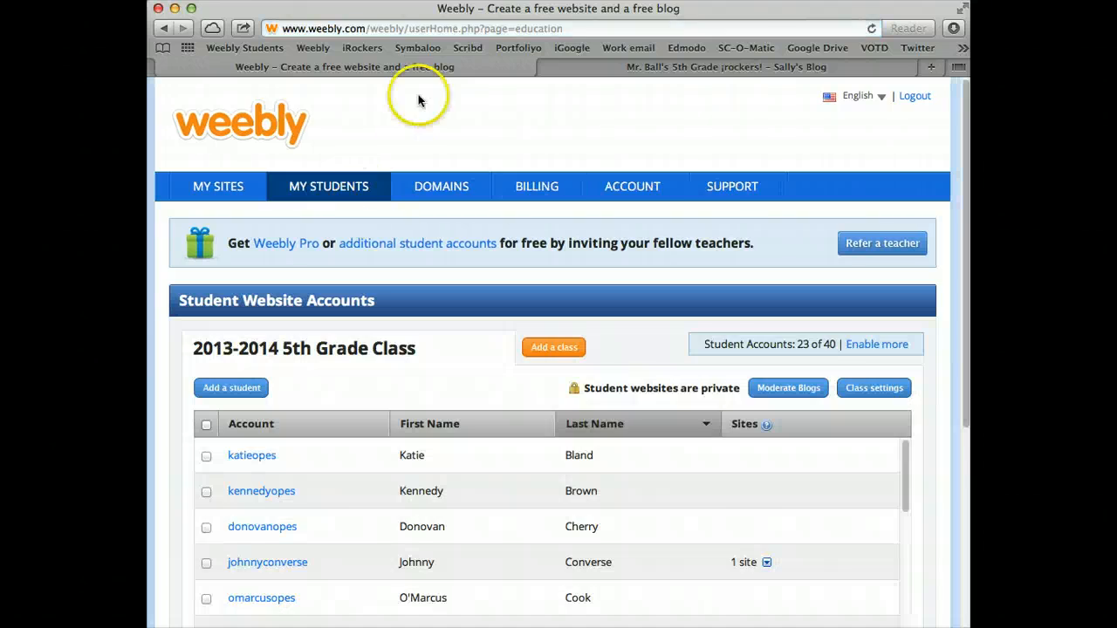
left_click_drag(389, 11, 388, 213)
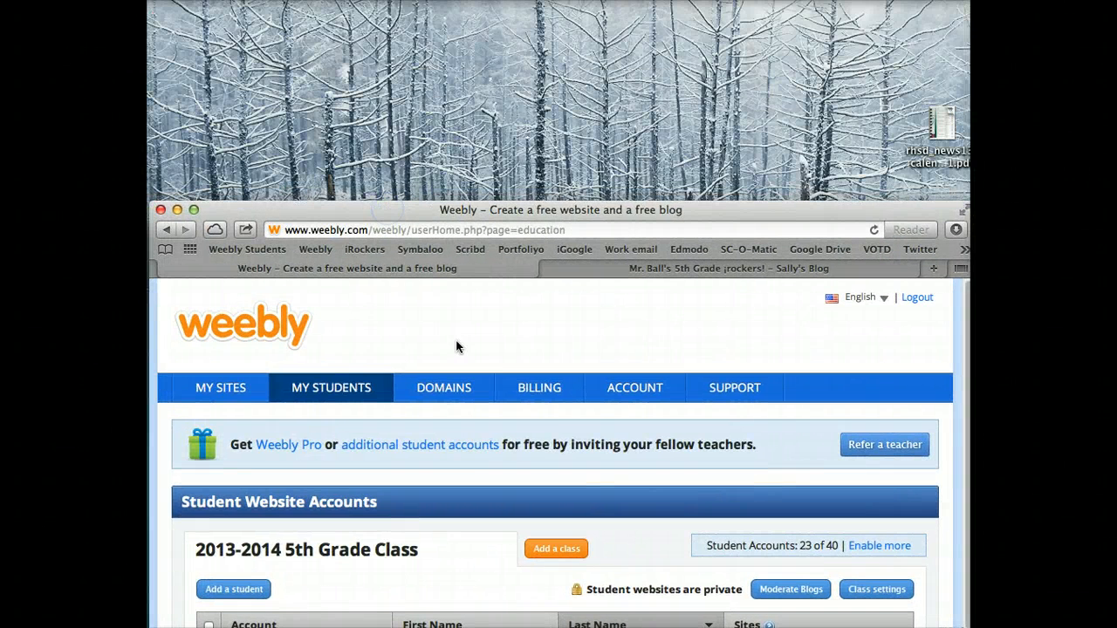
left_click(548, 549)
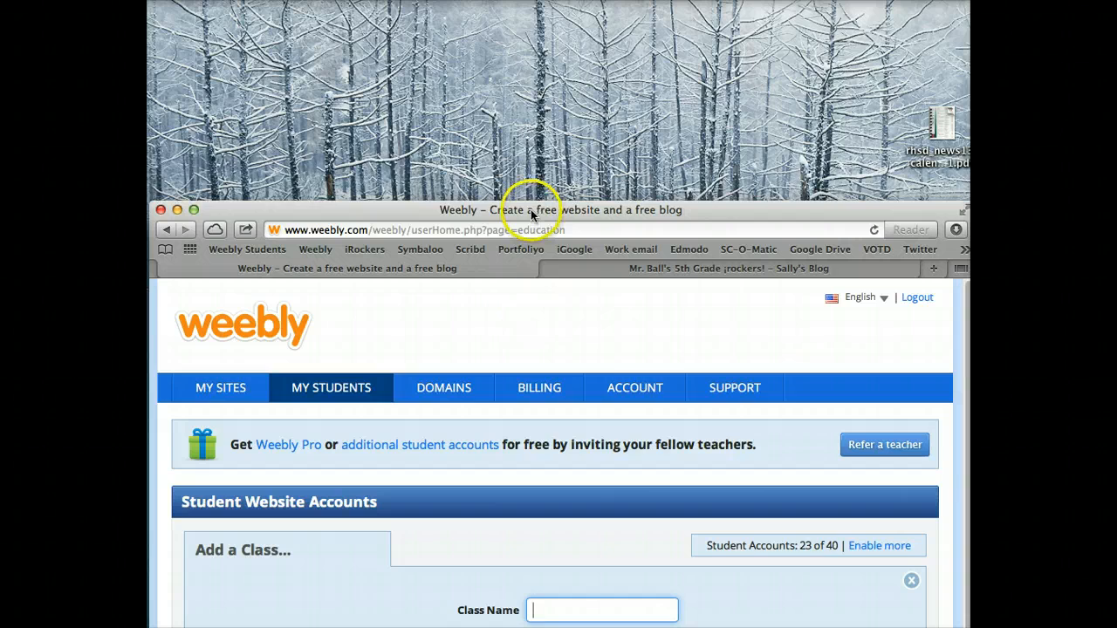
Create a private 5th-grade class named 'Practice Class' protected by a class password
left_click_drag(534, 210, 530, 12)
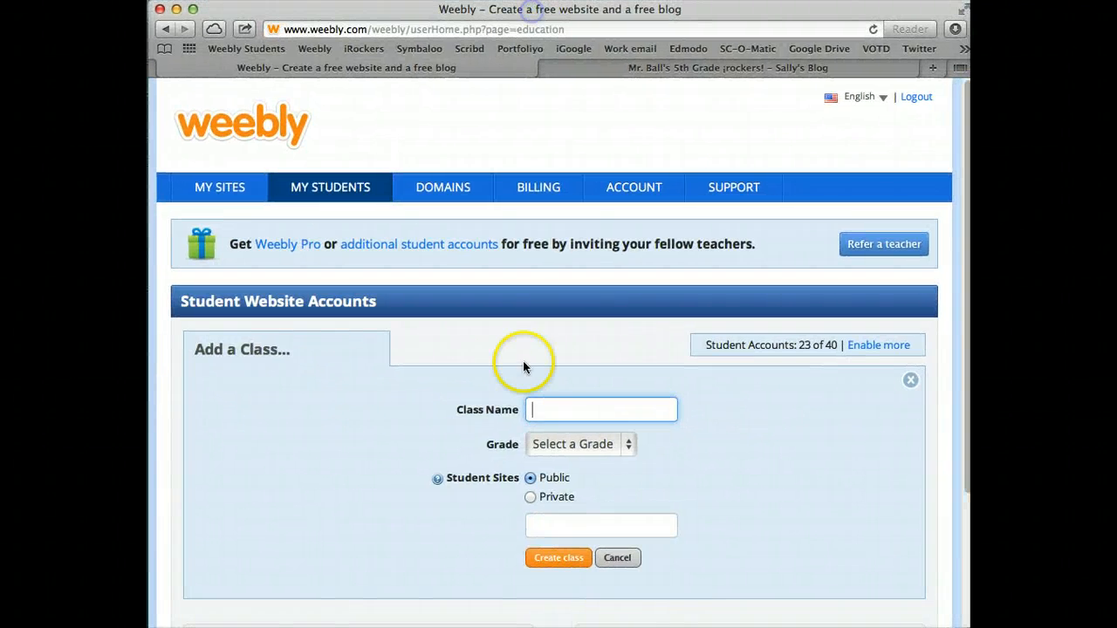
type("P")
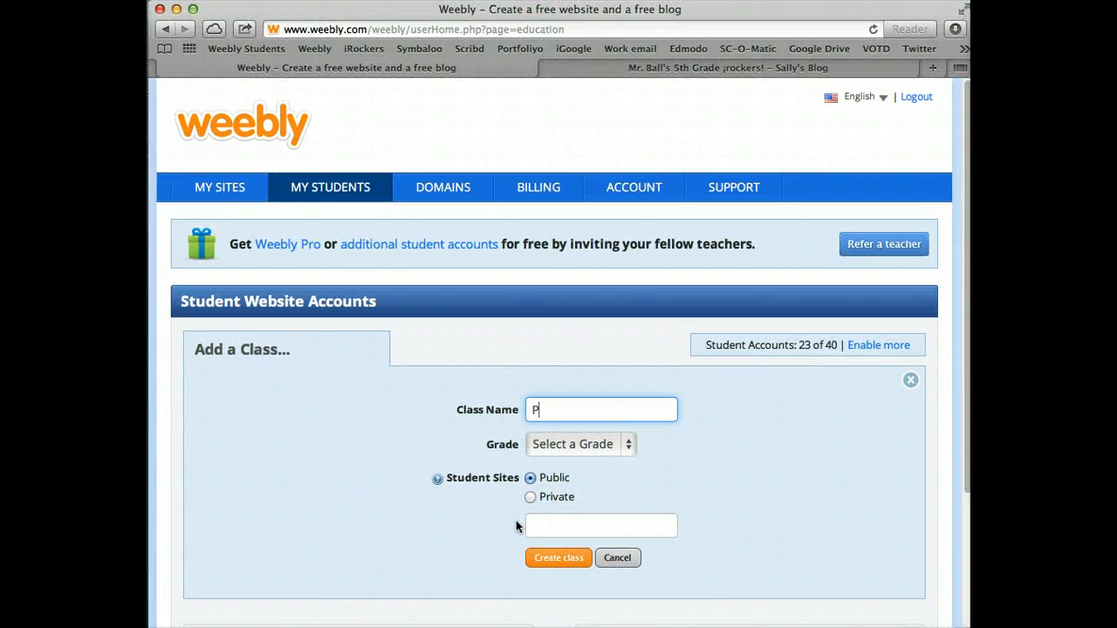
type("ractice Class")
left_click(635, 445)
left_click(581, 542)
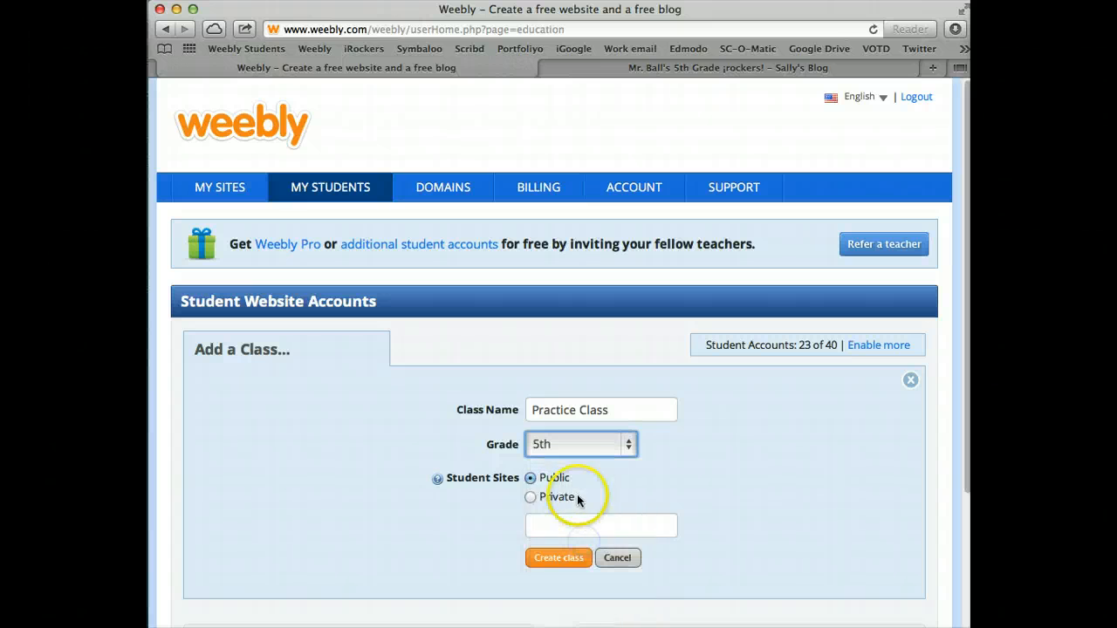
left_click(530, 497)
left_click(535, 526)
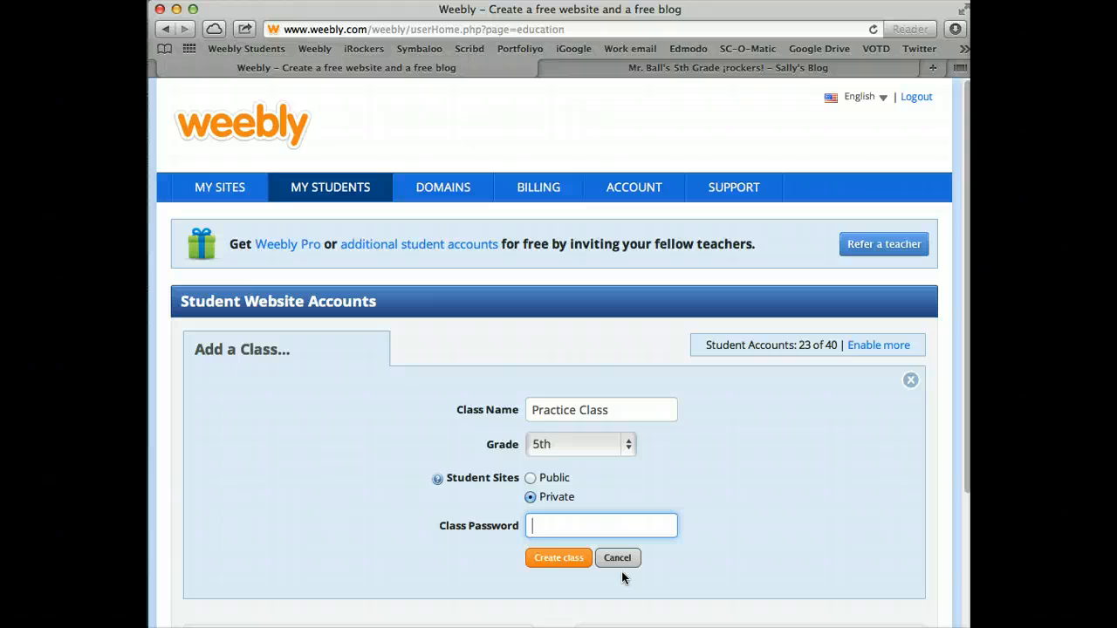
type("password")
left_click(535, 561)
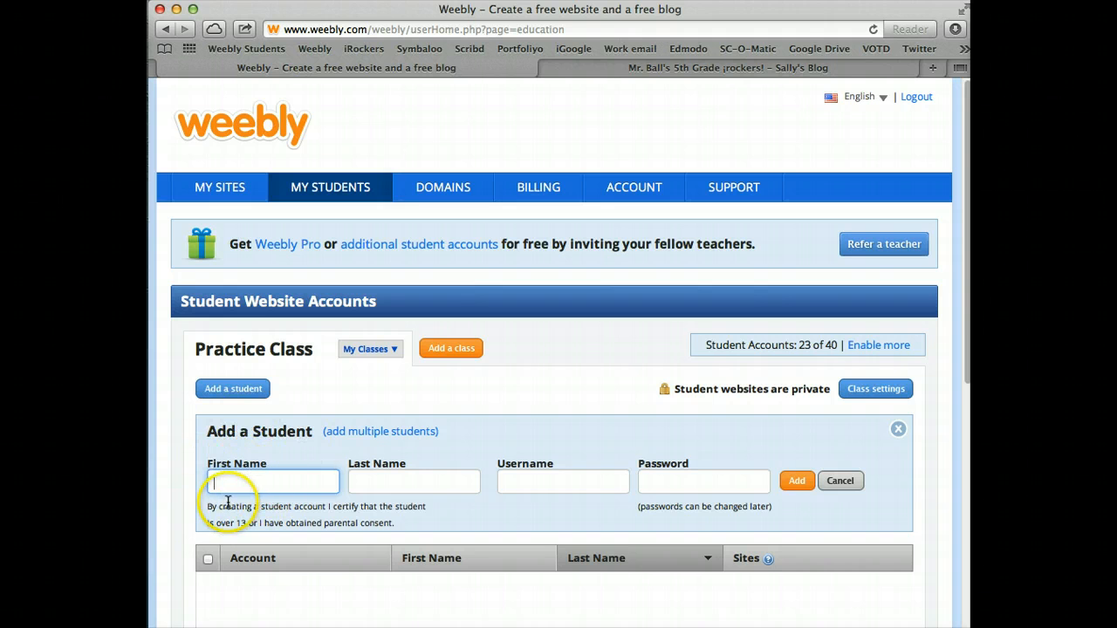
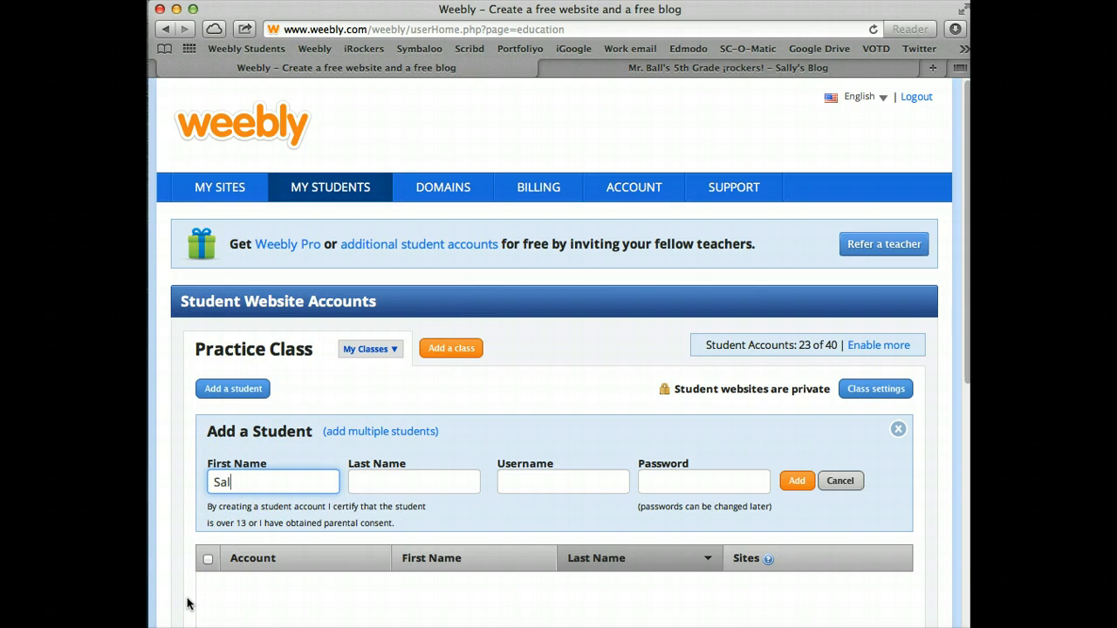
Enter the new student's first and last name and get a suggested username
key("Tab")
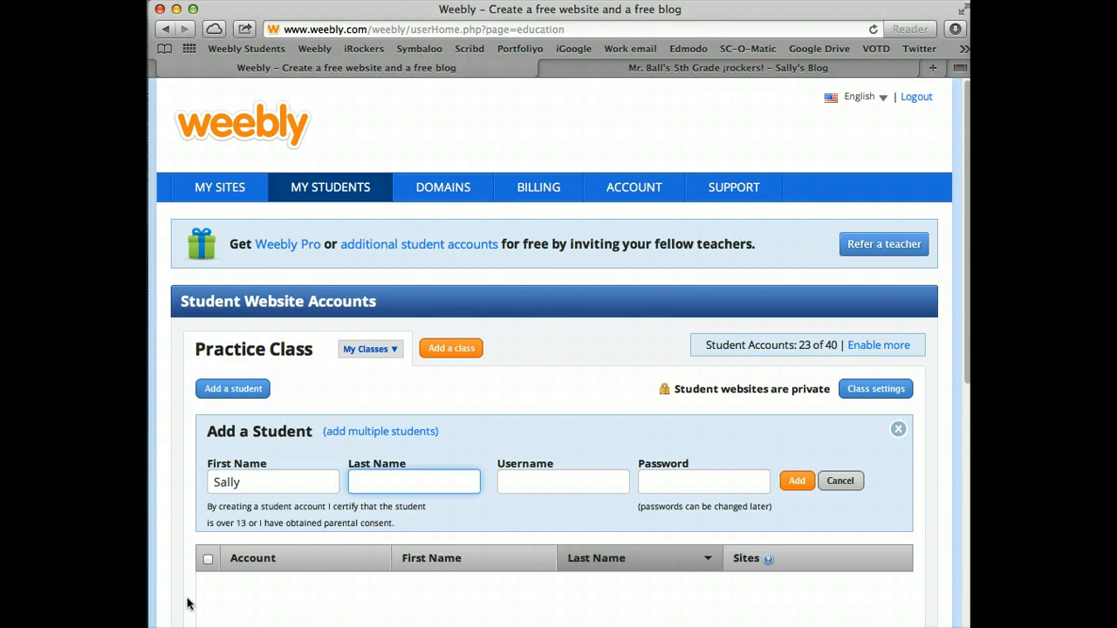
left_click(573, 489)
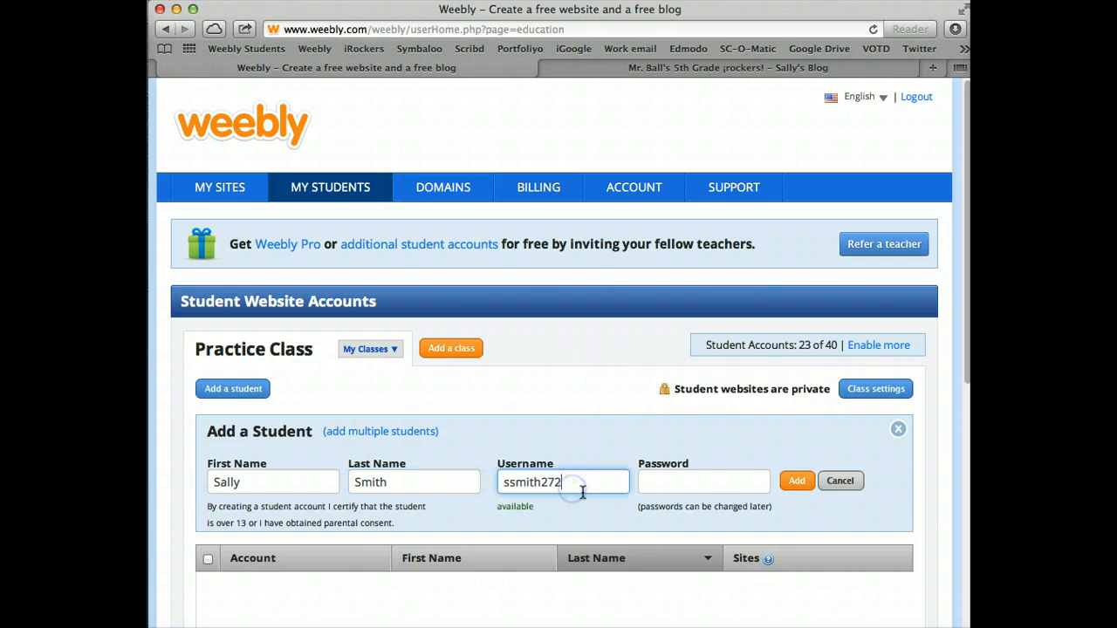
Replace the suggested username with a custom one, set the student's password, and add the student to Practice Class
double_click(587, 486)
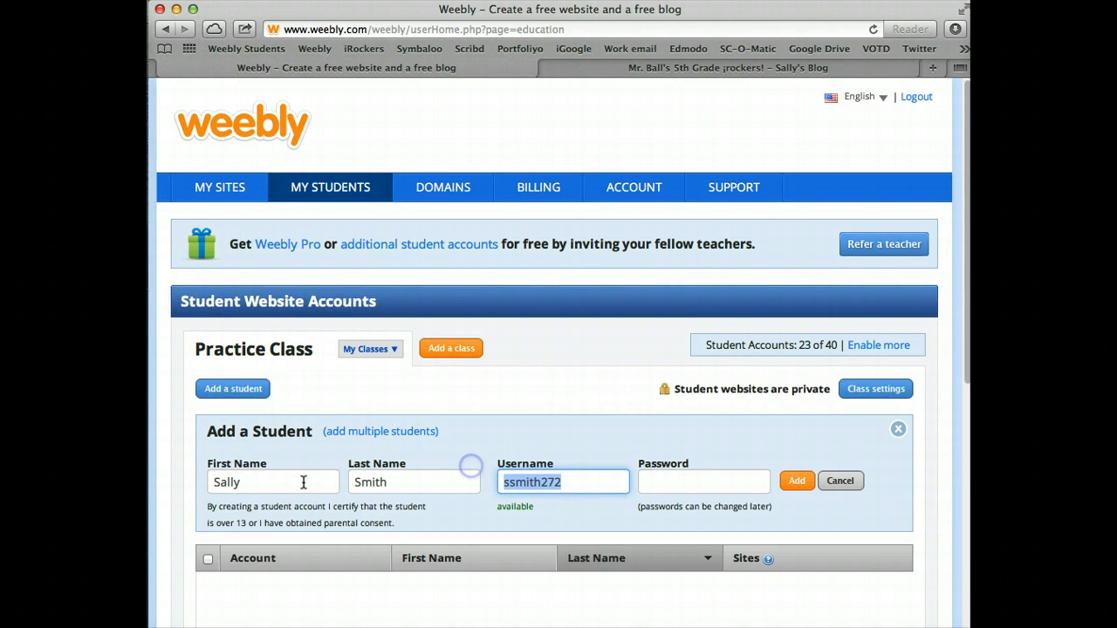
type("sall")
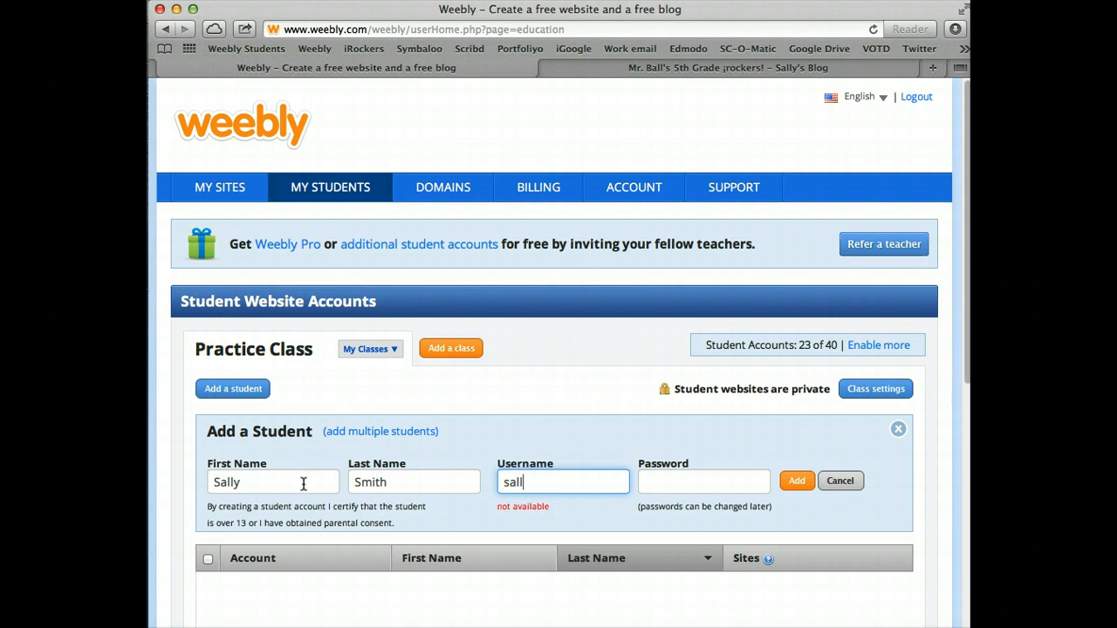
type("ysmith")
key("BackSpace")
key("BackSpace")
key("BackSpace")
key("BackSpace")
type("tudent")
key("BackSpace")
key("BackSpace")
key("BackSpace")
key("BackSpace")
key("BackSpace")
key("BackSpace")
type("mith99")
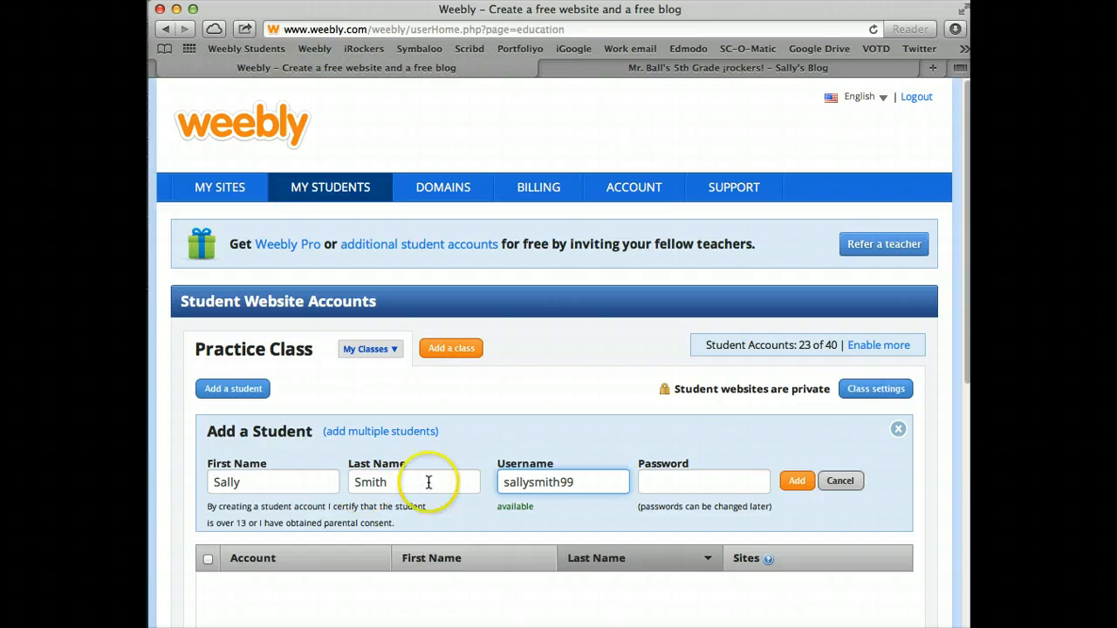
left_click(691, 484)
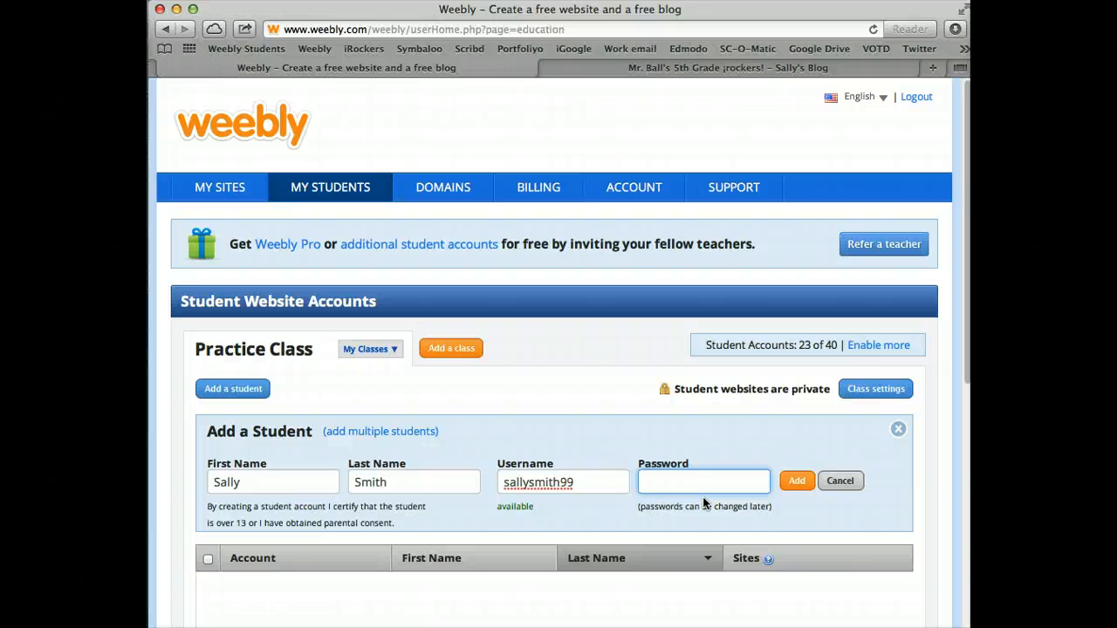
type("password")
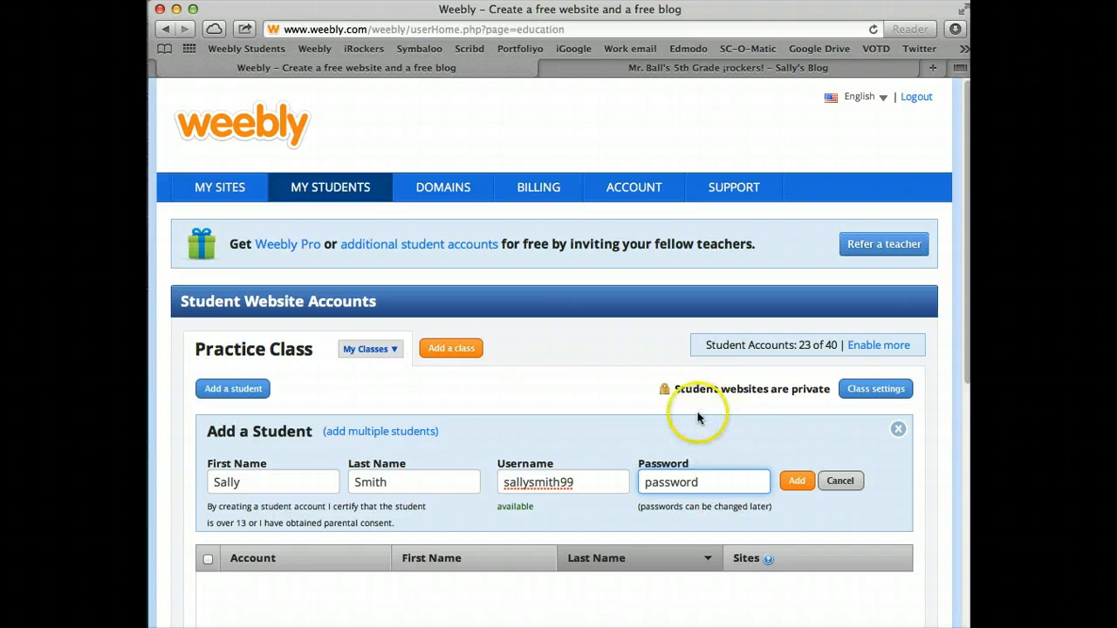
left_click(796, 482)
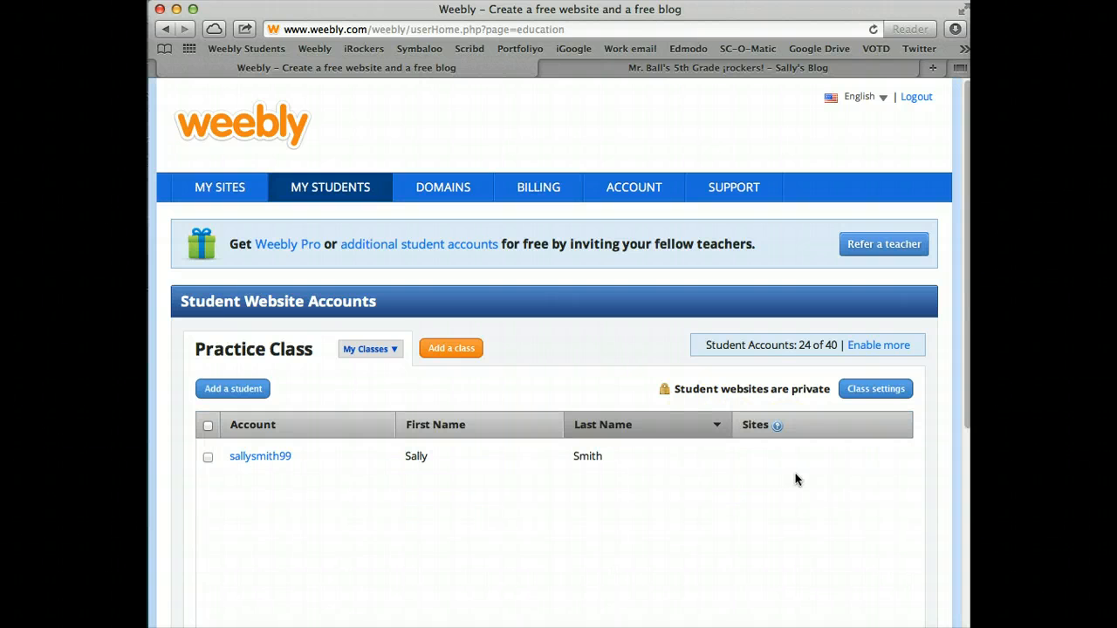
Scroll My Students to review the one-student Practice Class roster and 24 of 40 accounts used
scroll(650, 486, "down", 5)
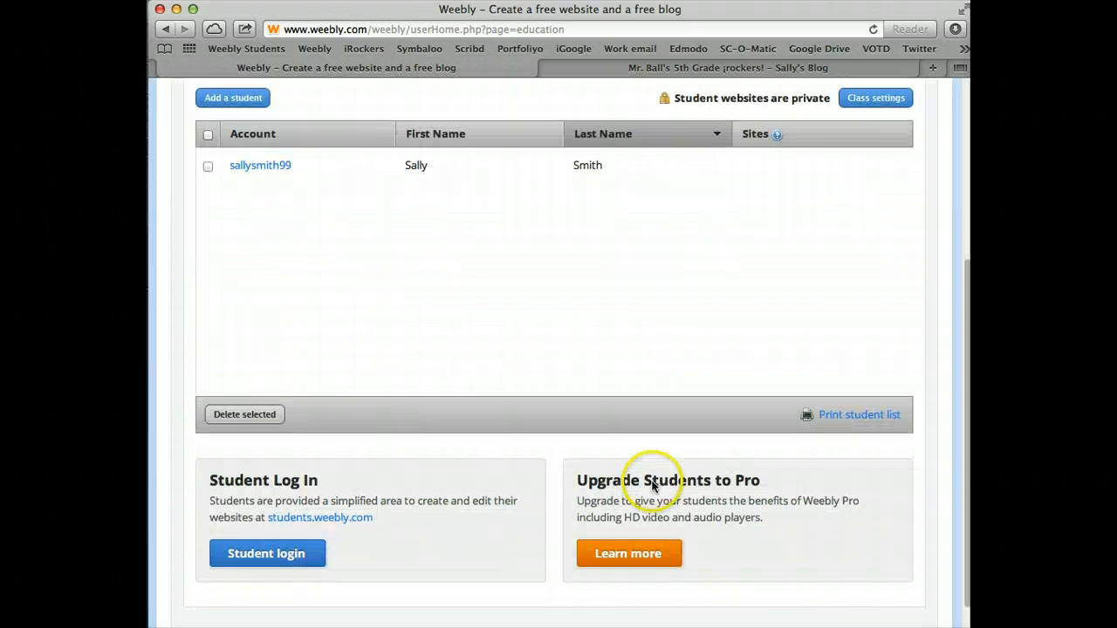
scroll(654, 480, "up", 4)
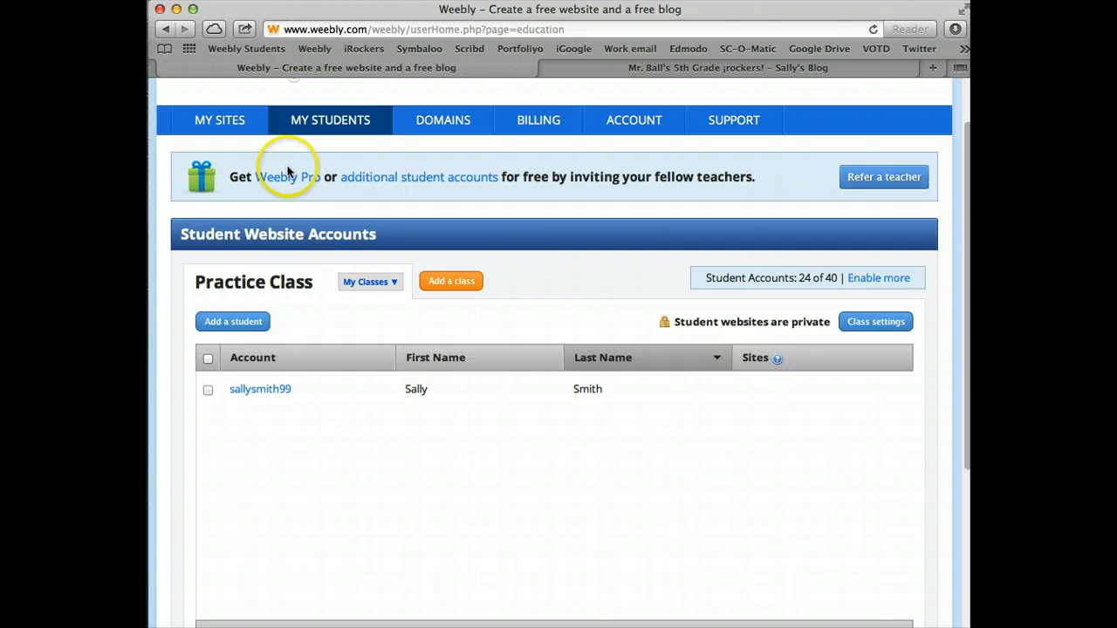
scroll(297, 170, "up", 2)
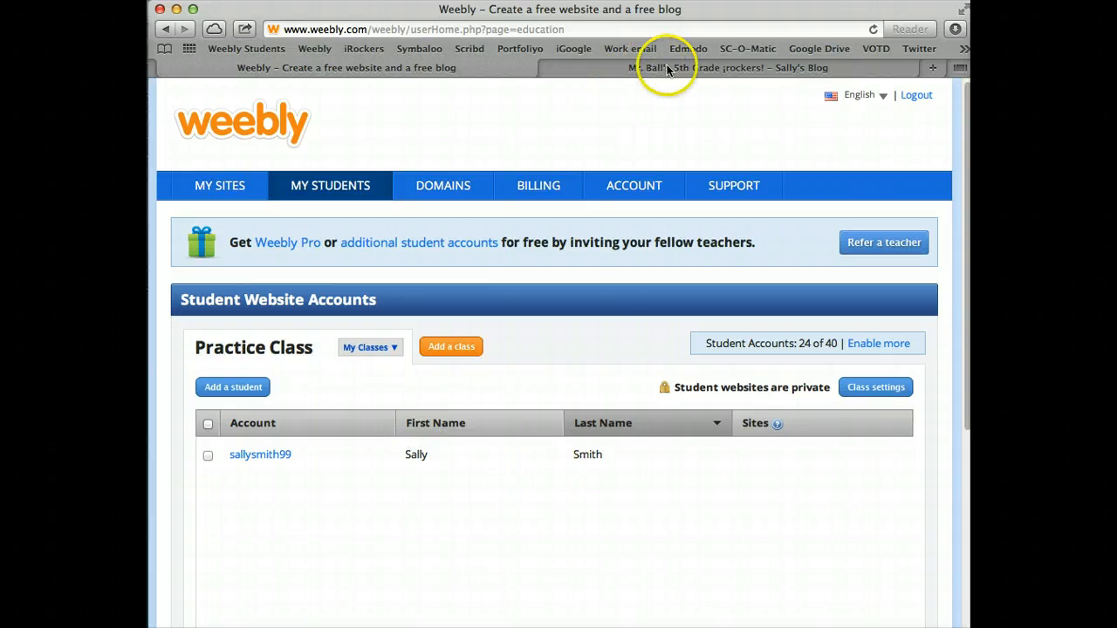
From the class site tab, sign in with the student's username and password, declining to save the password
left_click(765, 68)
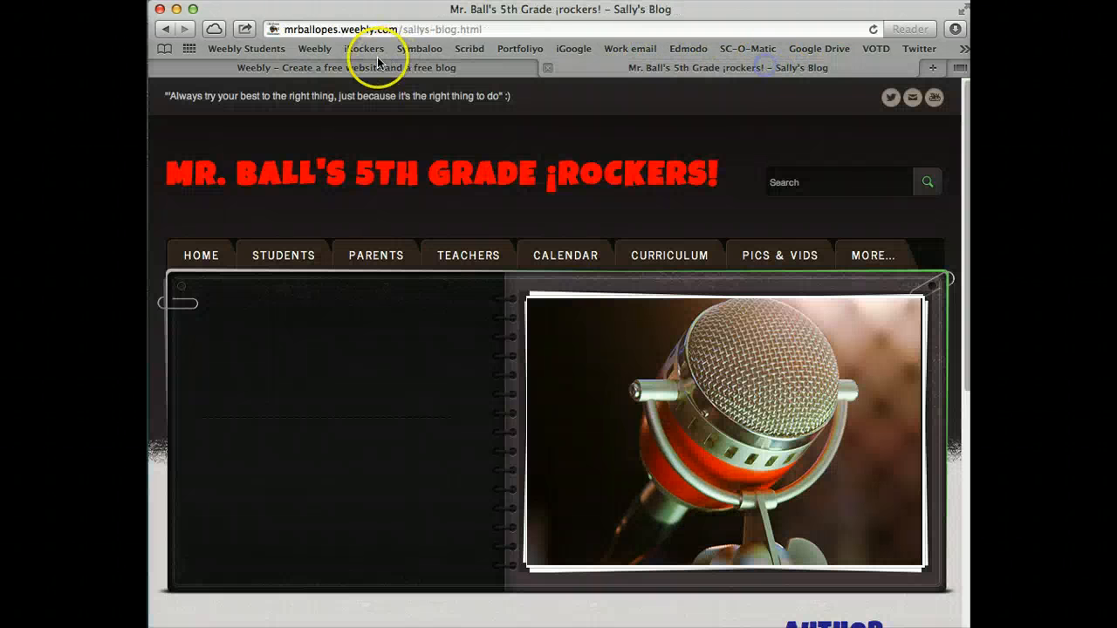
left_click(227, 49)
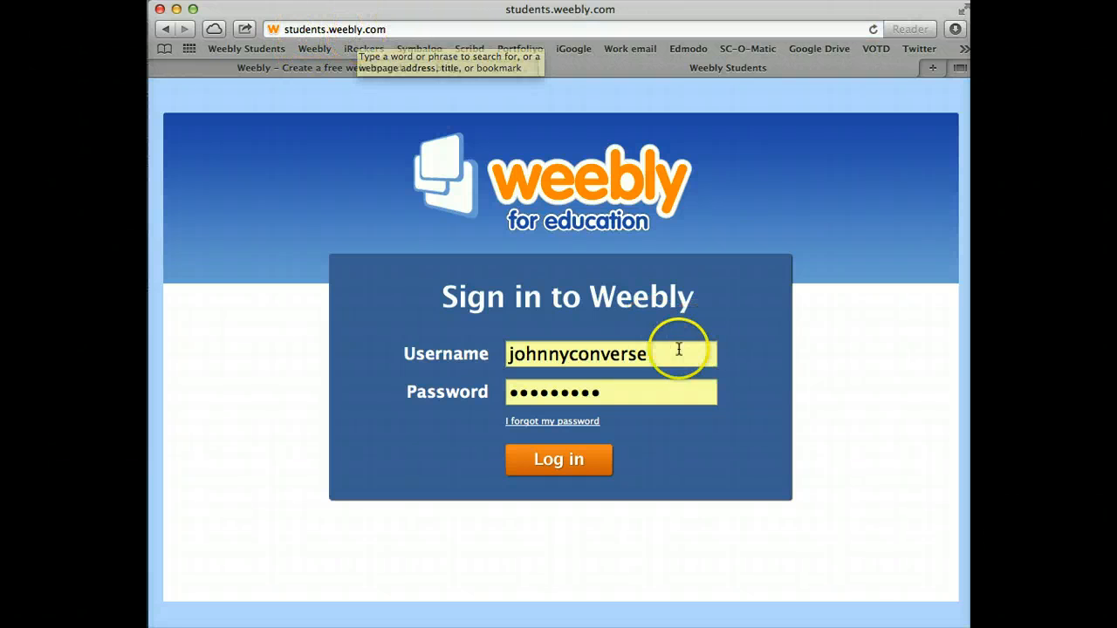
left_click_drag(673, 354, 407, 326)
type("sally")
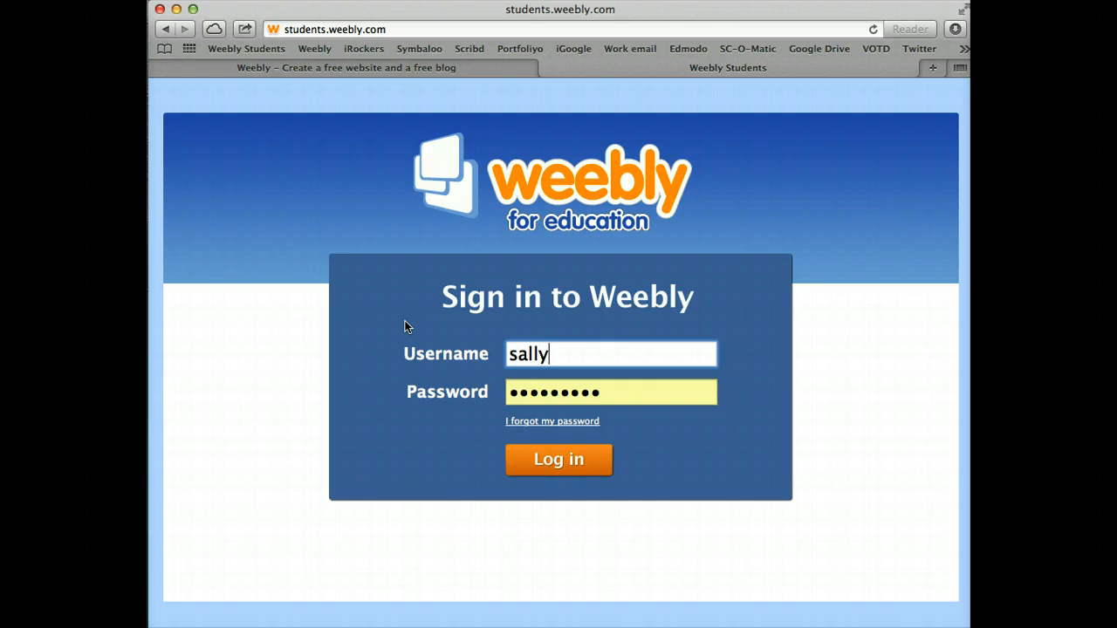
type("student99")
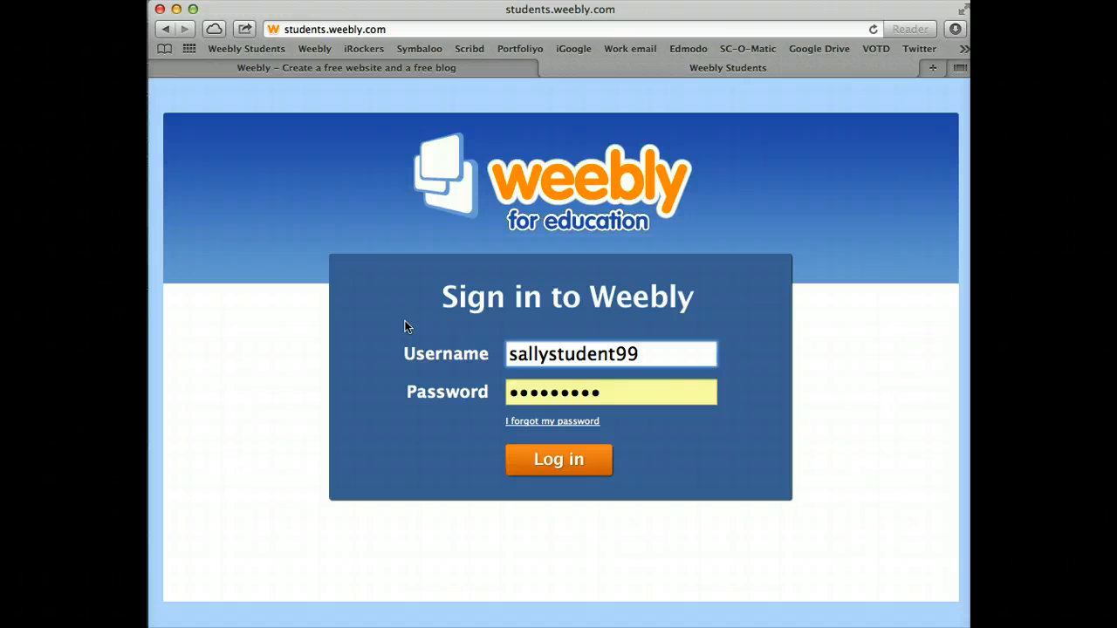
key("Tab")
type("********")
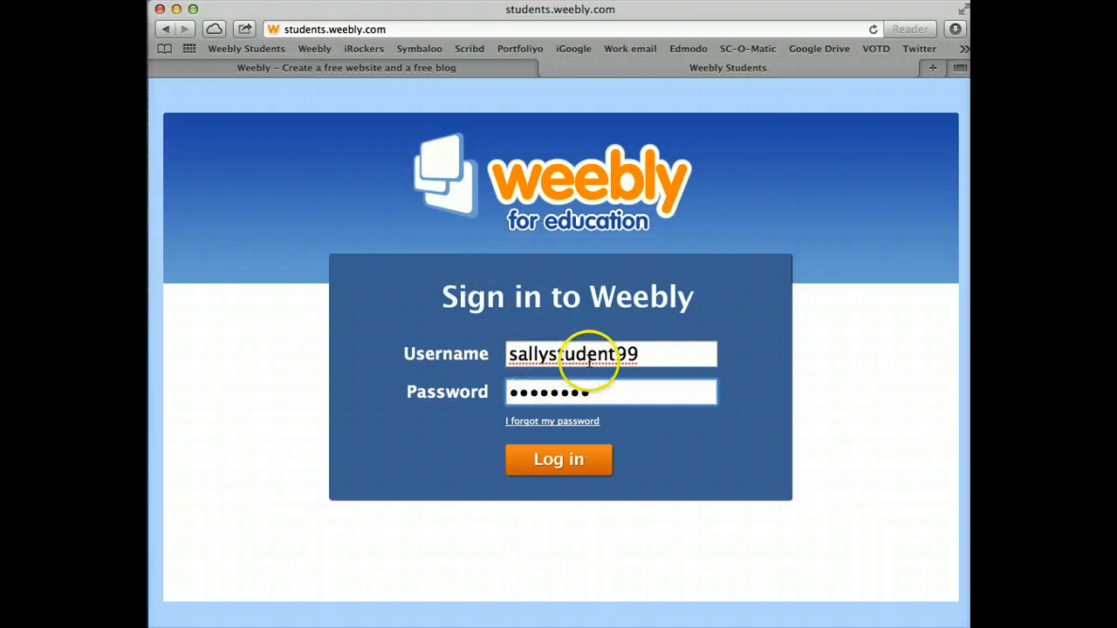
left_click(552, 471)
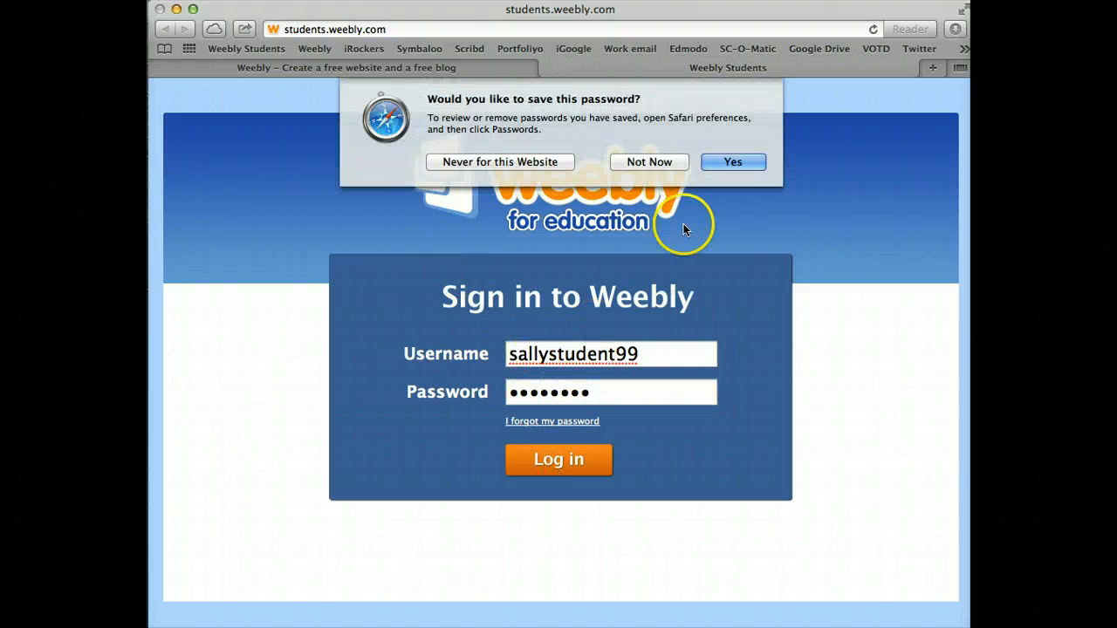
left_click(663, 162)
key("Return")
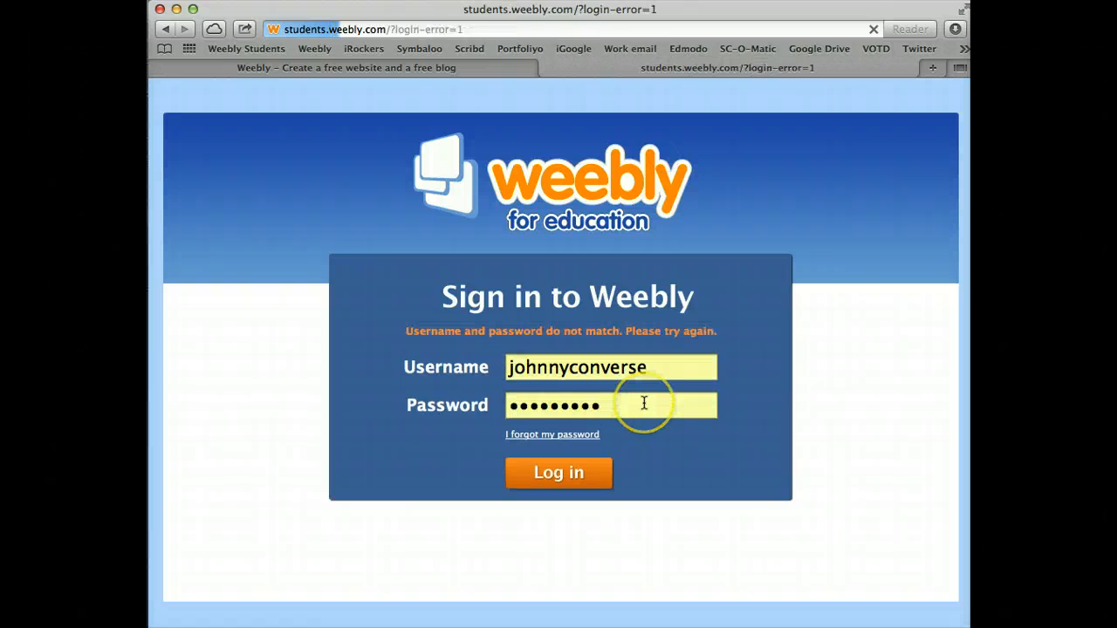
Replace the wrong autofilled username, re-enter the password and log in, declining to save it
left_click_drag(653, 367, 335, 337)
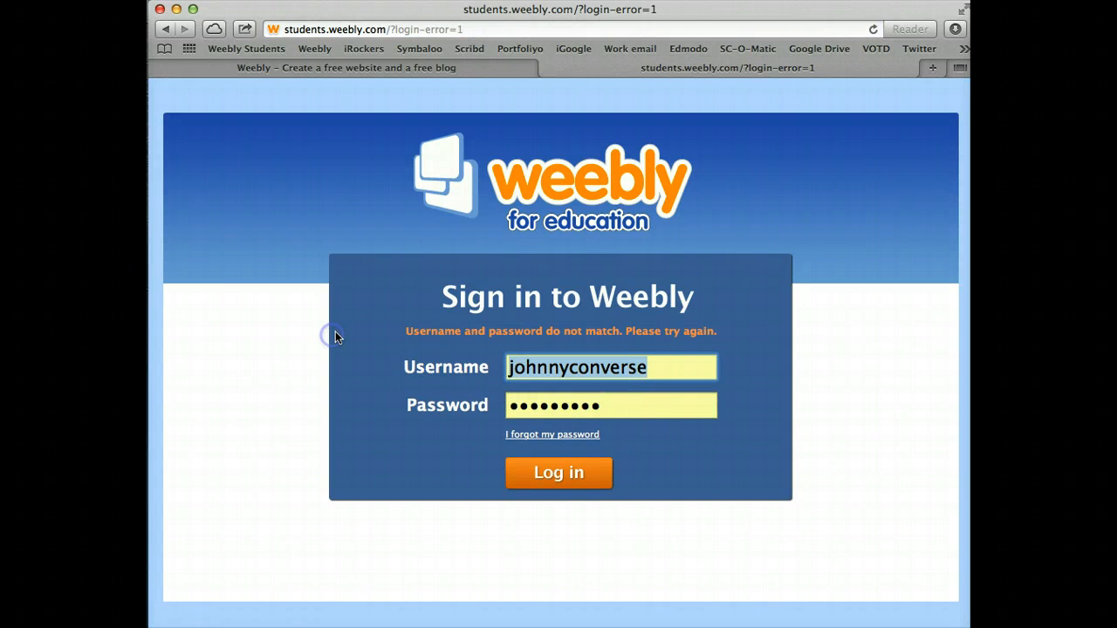
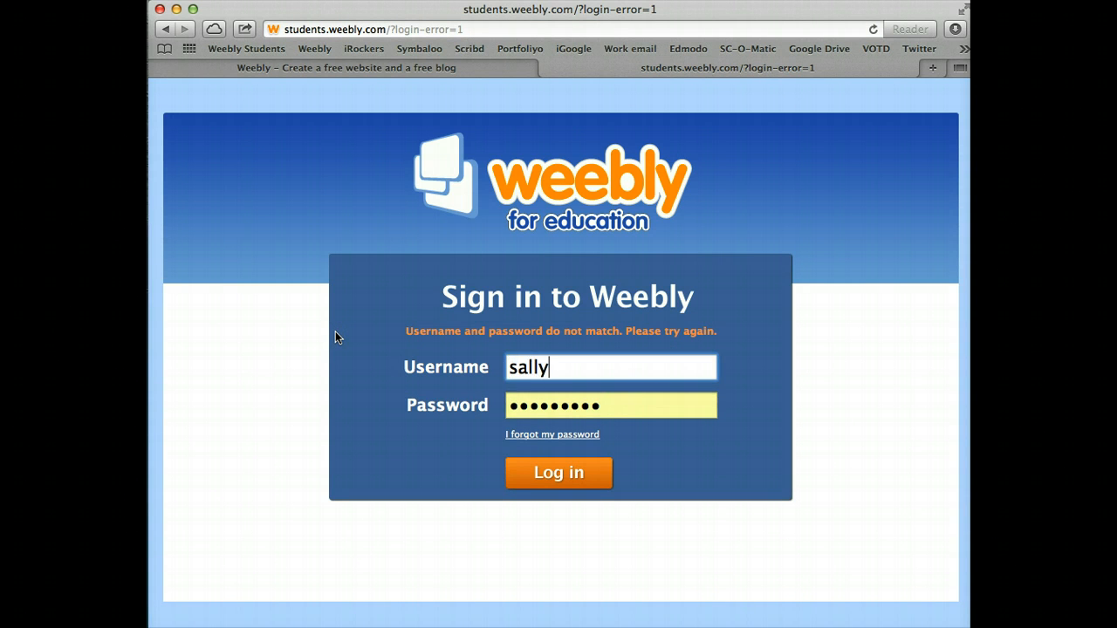
key("Tab")
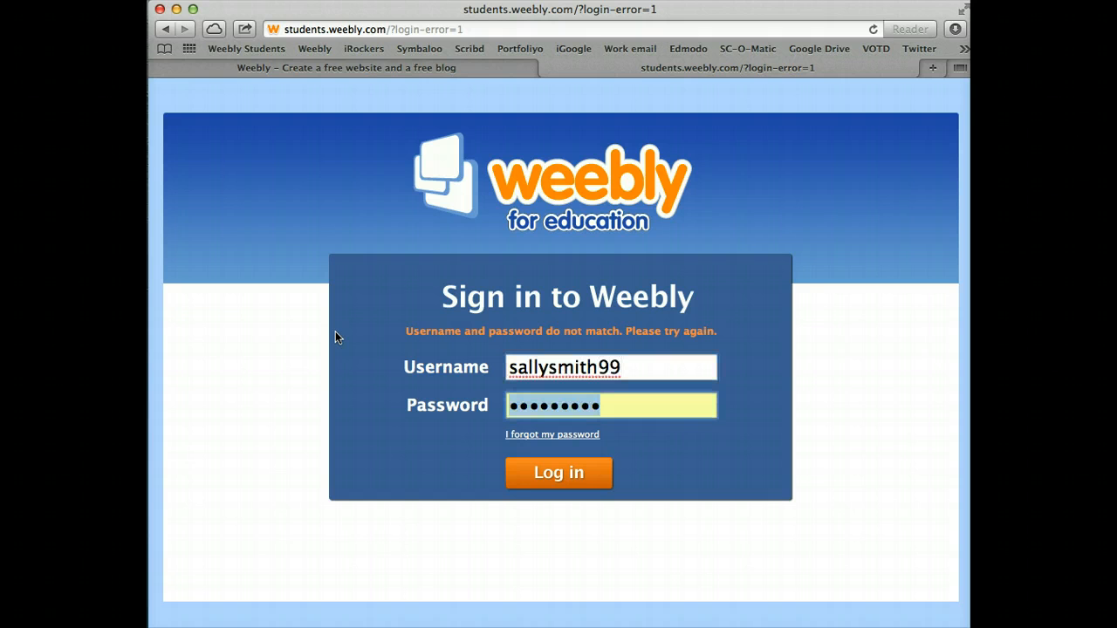
type("********")
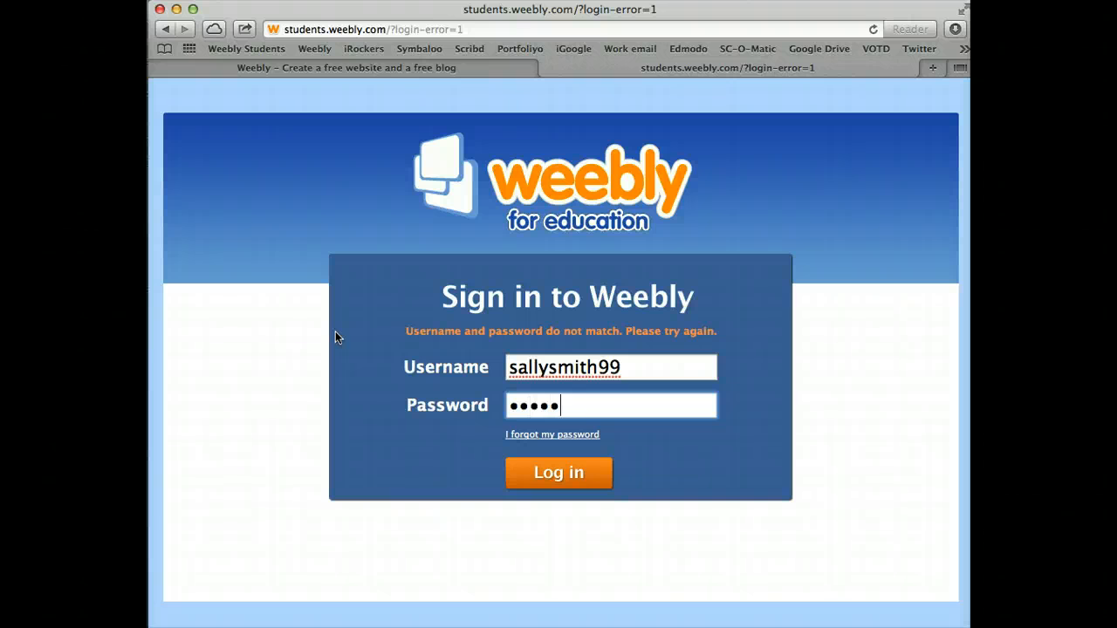
left_click(433, 349)
left_click(563, 472)
left_click(660, 166)
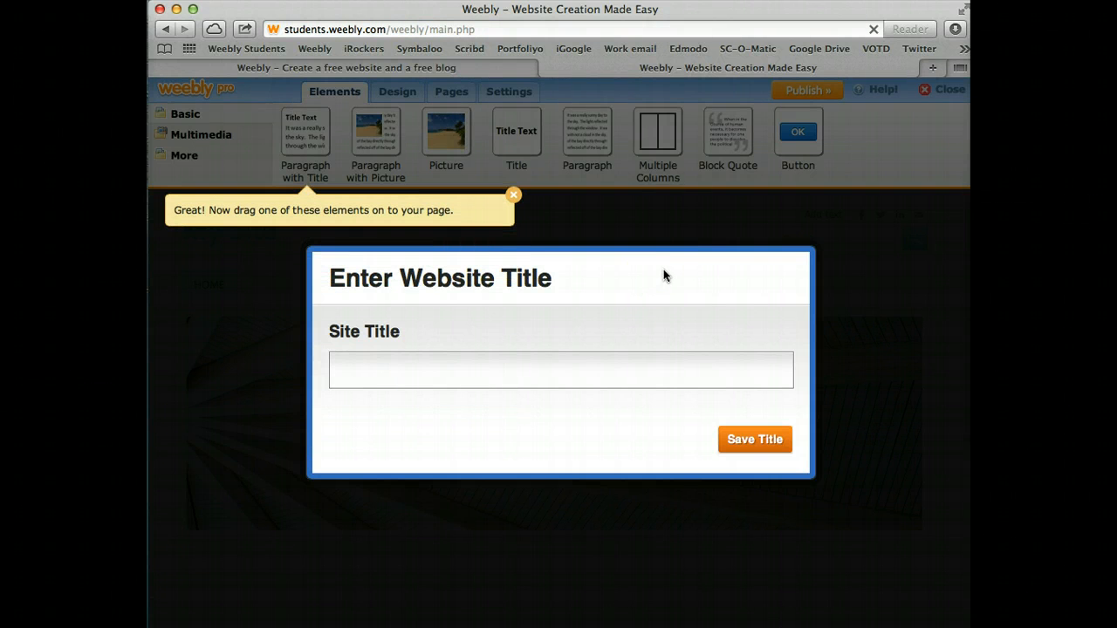
Enter 'Sally's Super Site' as the website title and save it
left_click(460, 374)
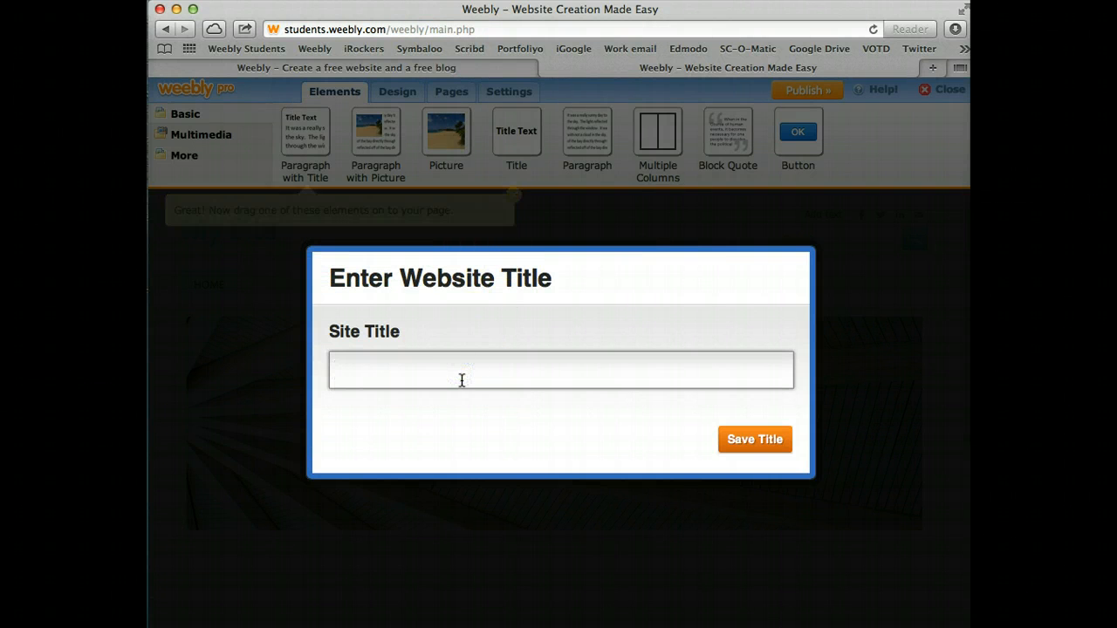
type("Sally")
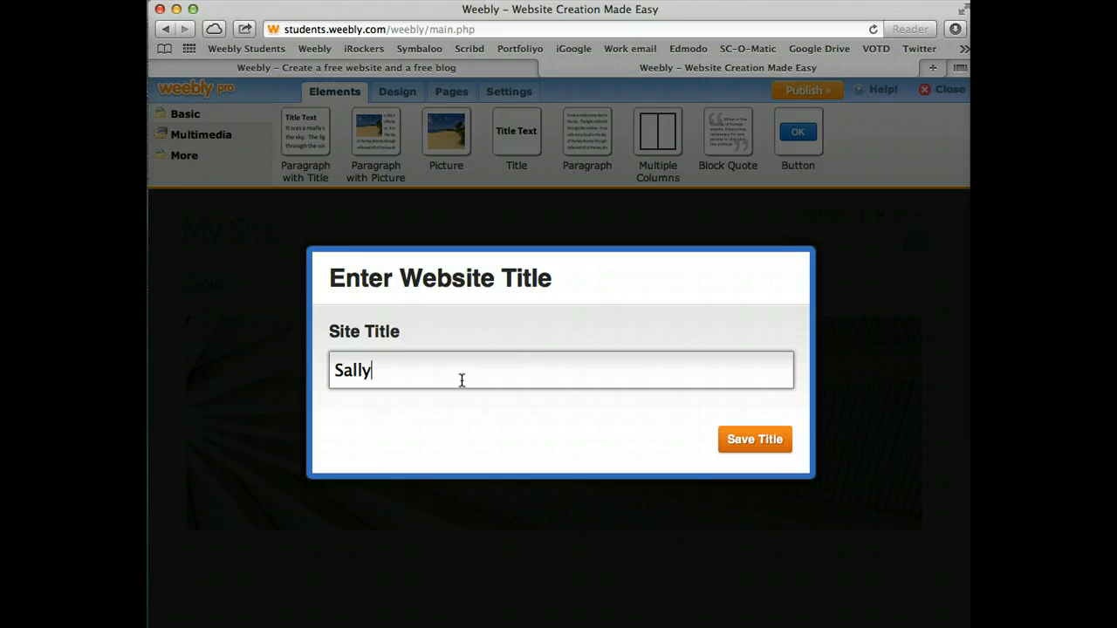
type("'s Super Site")
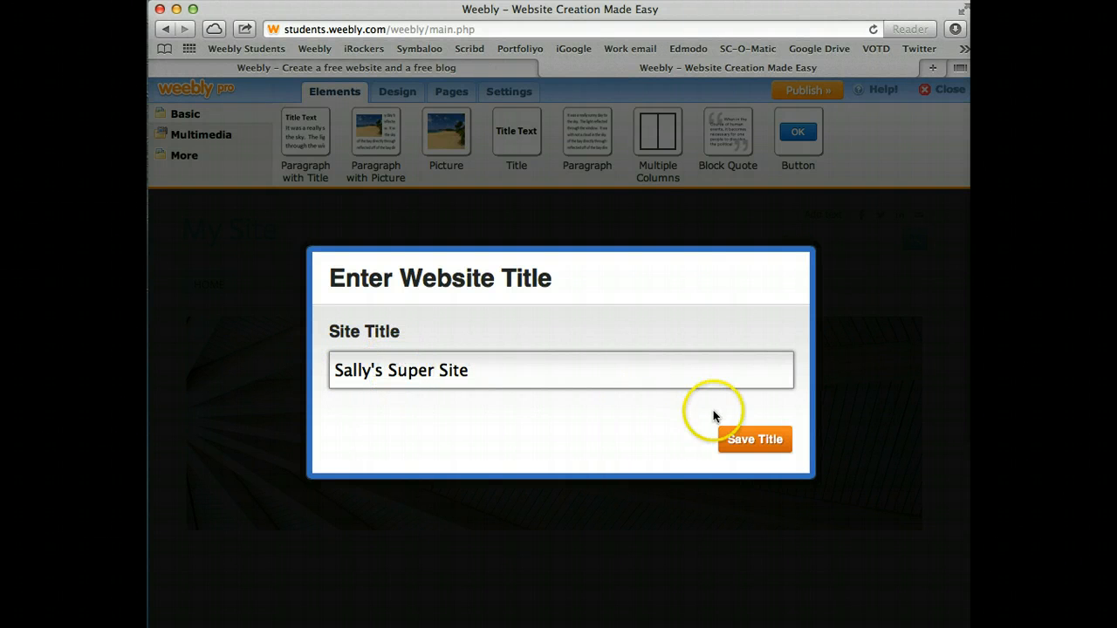
left_click(748, 442)
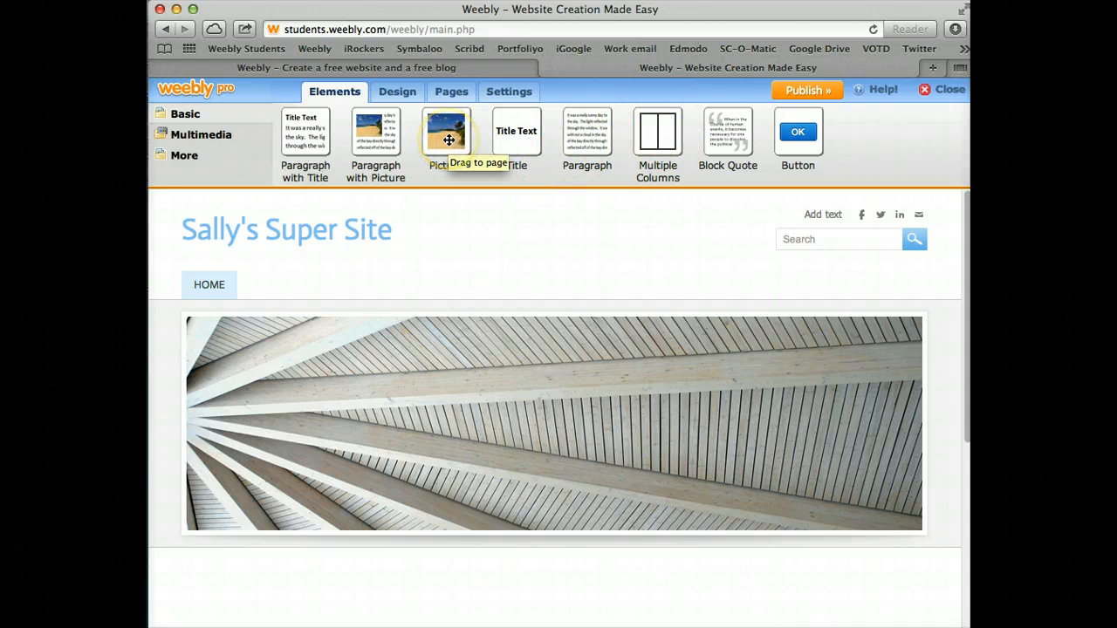
left_click_drag(449, 139, 450, 139)
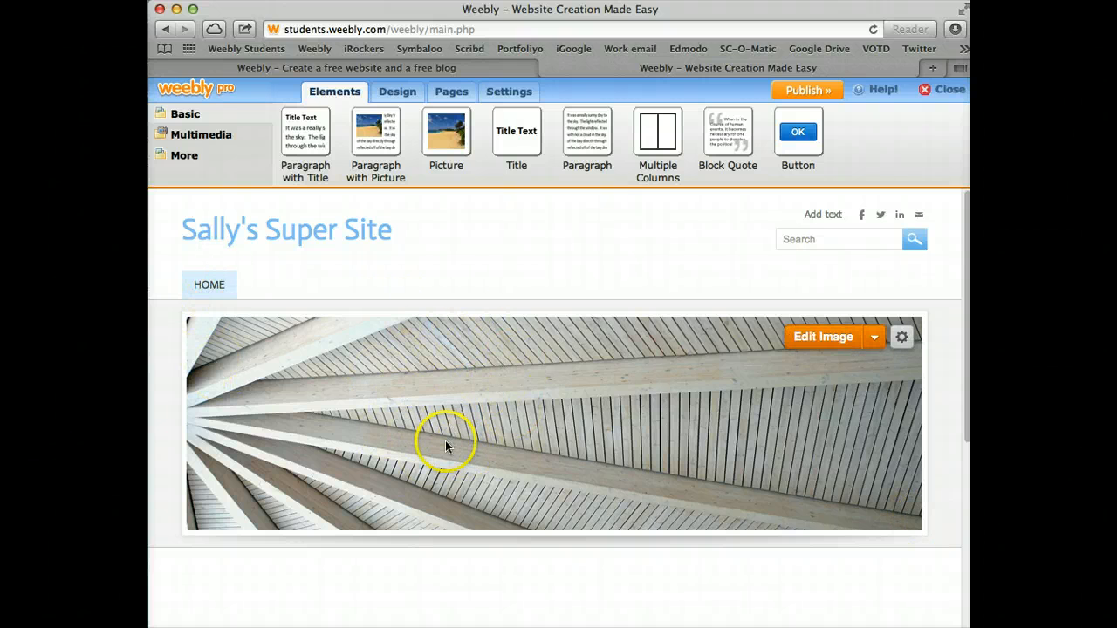
scroll(465, 498, "down", 3)
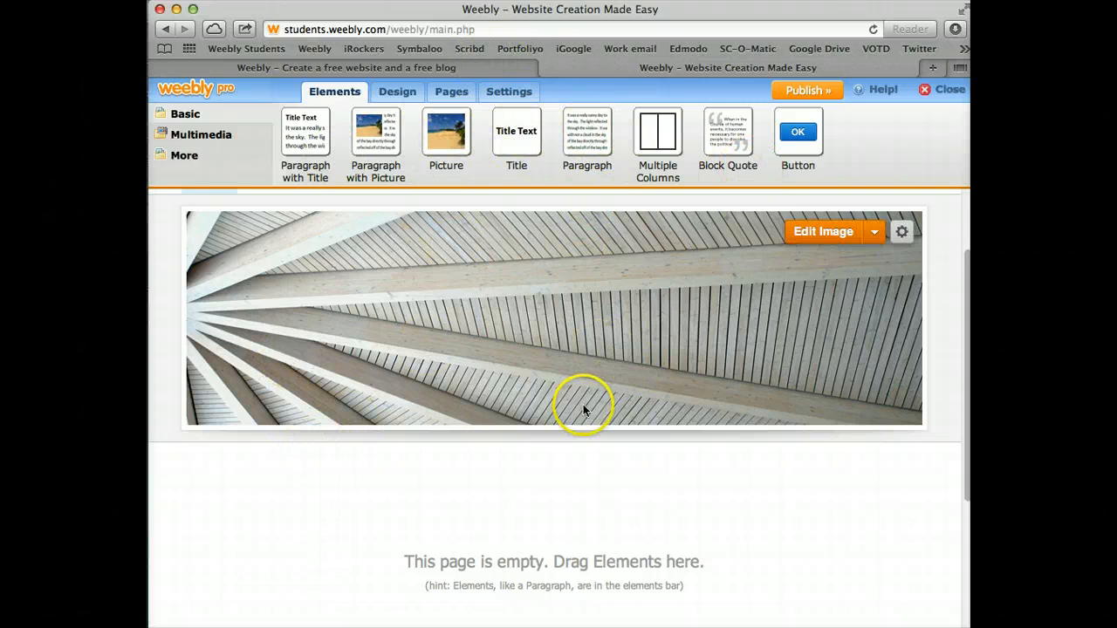
scroll(481, 524, "down", 3)
scroll(482, 524, "up", 5)
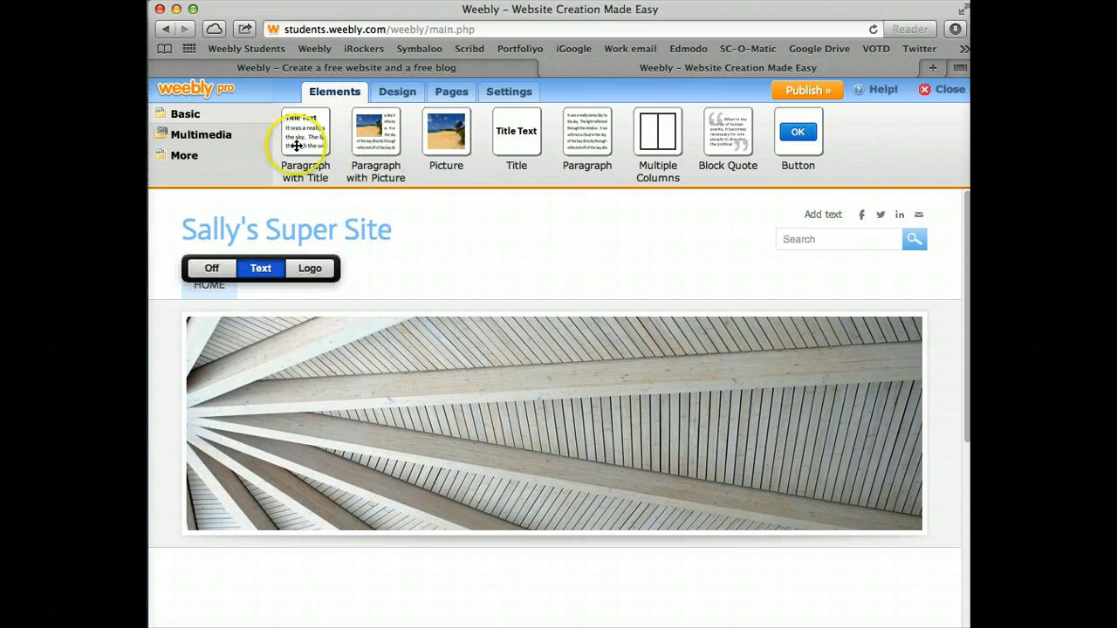
Add a blog page named 'Sally's Blog' using the fourth, text-beside-image layout
left_click(448, 94)
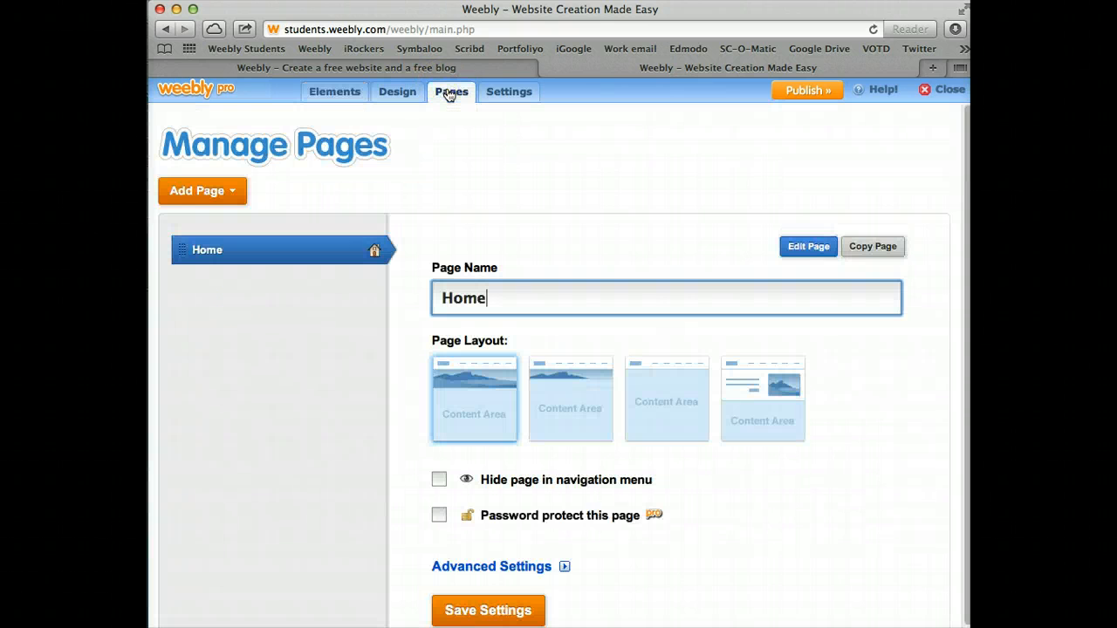
left_click(235, 190)
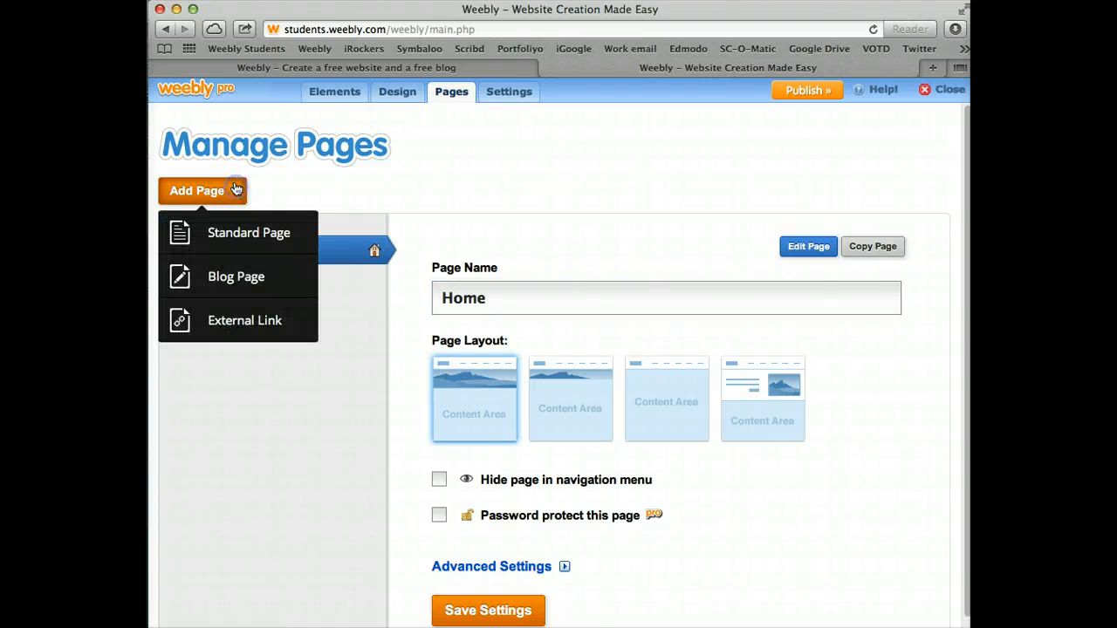
left_click(228, 276)
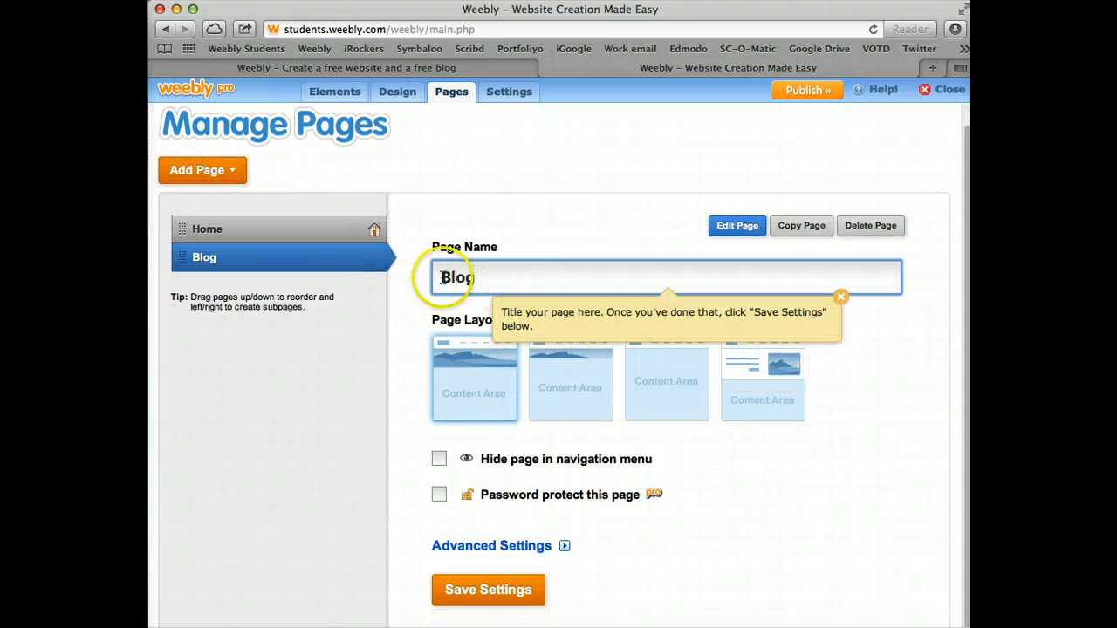
type("Sally's")
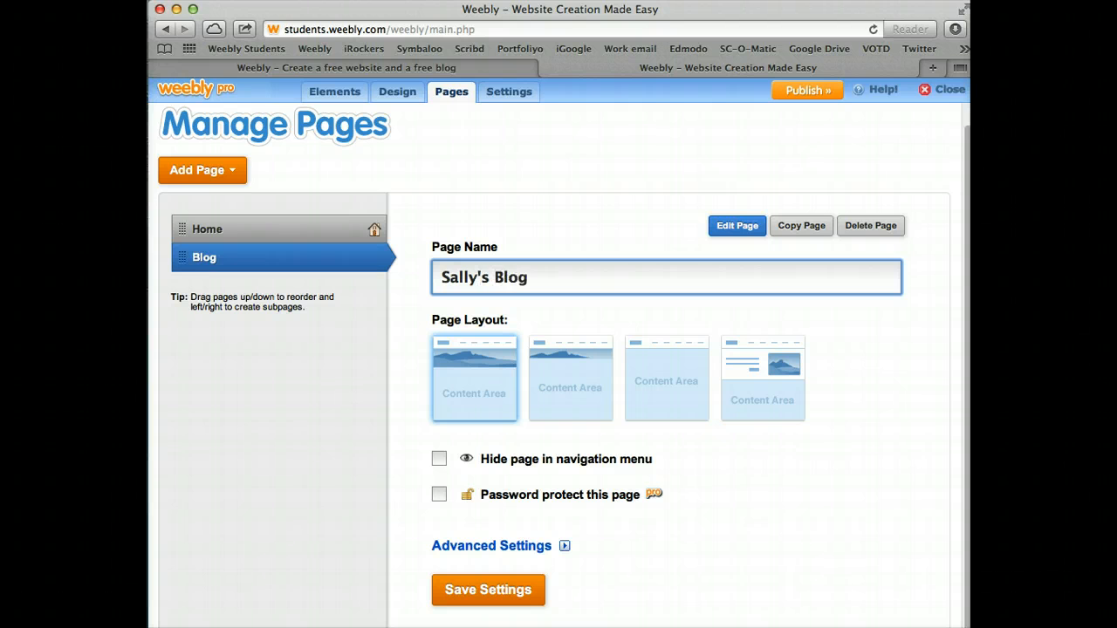
left_click(743, 376)
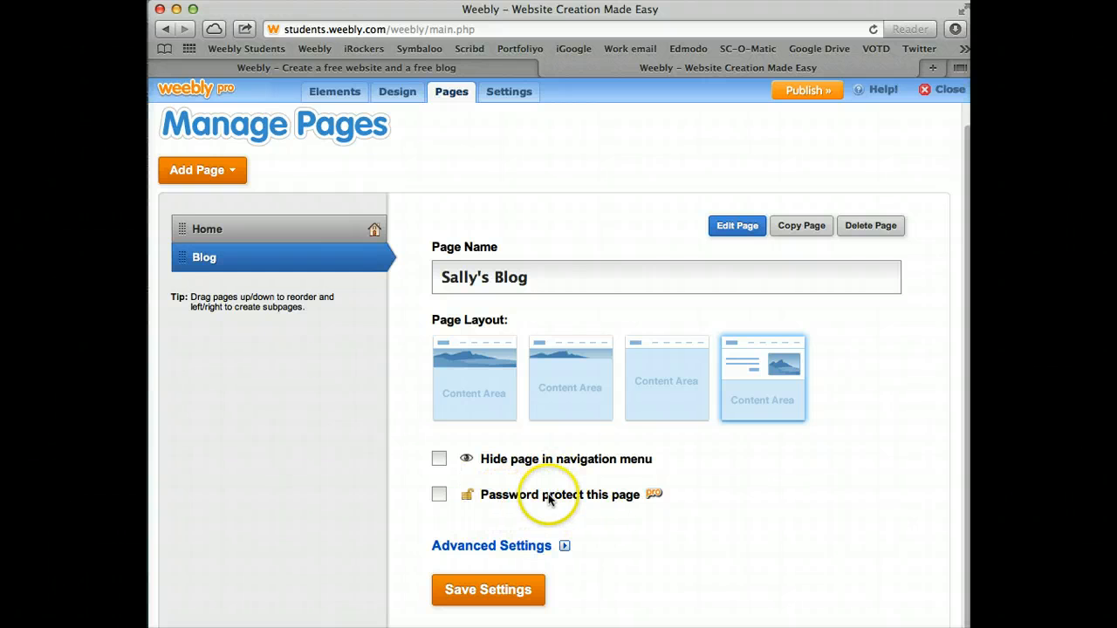
left_click(467, 592)
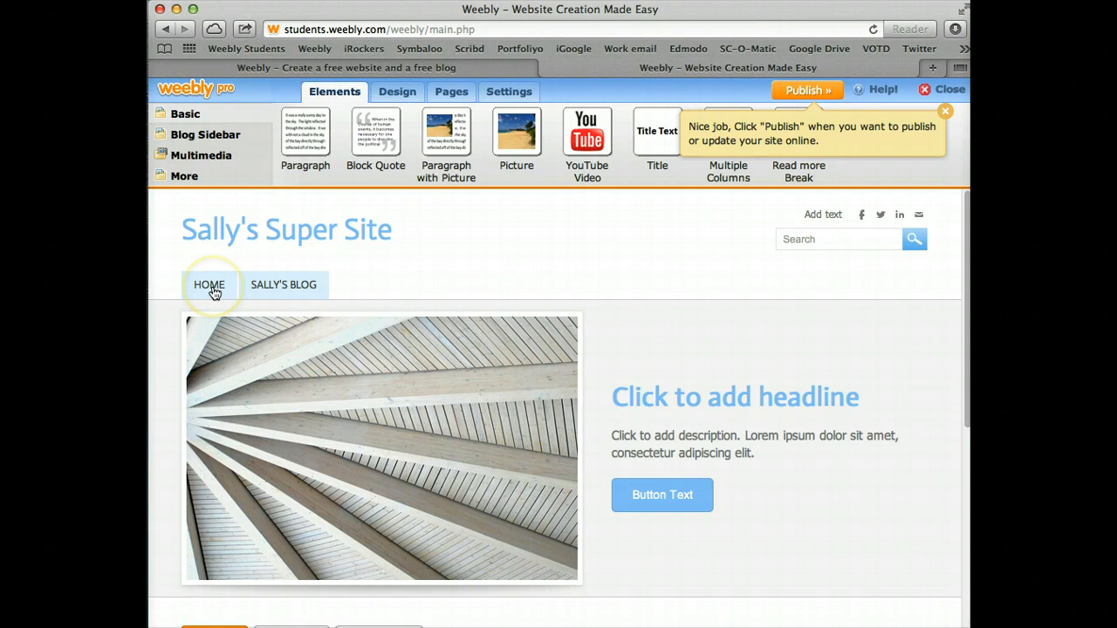
On the Sally's Blog page, create a new post titled 'My First Blog Post'
left_click(289, 284)
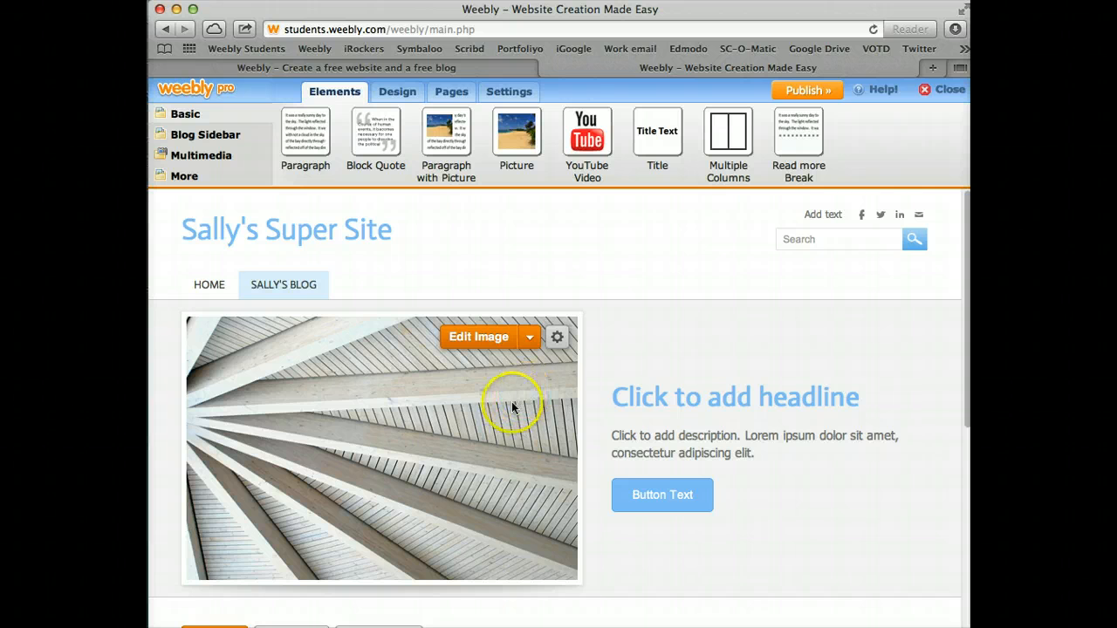
scroll(666, 404, "down", 2)
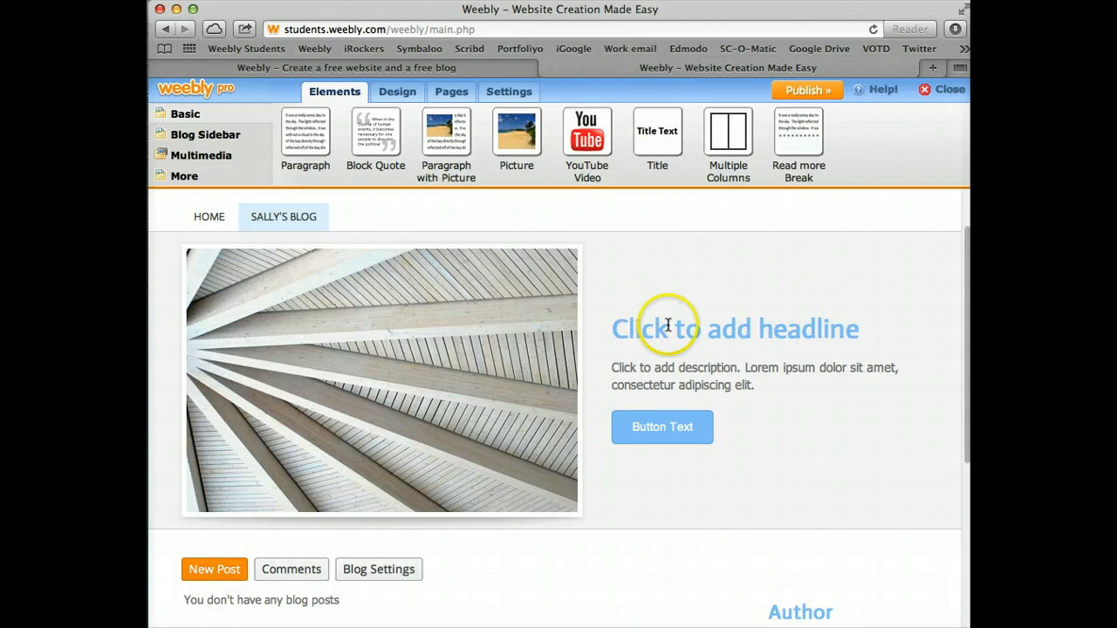
scroll(657, 358, "up", 1)
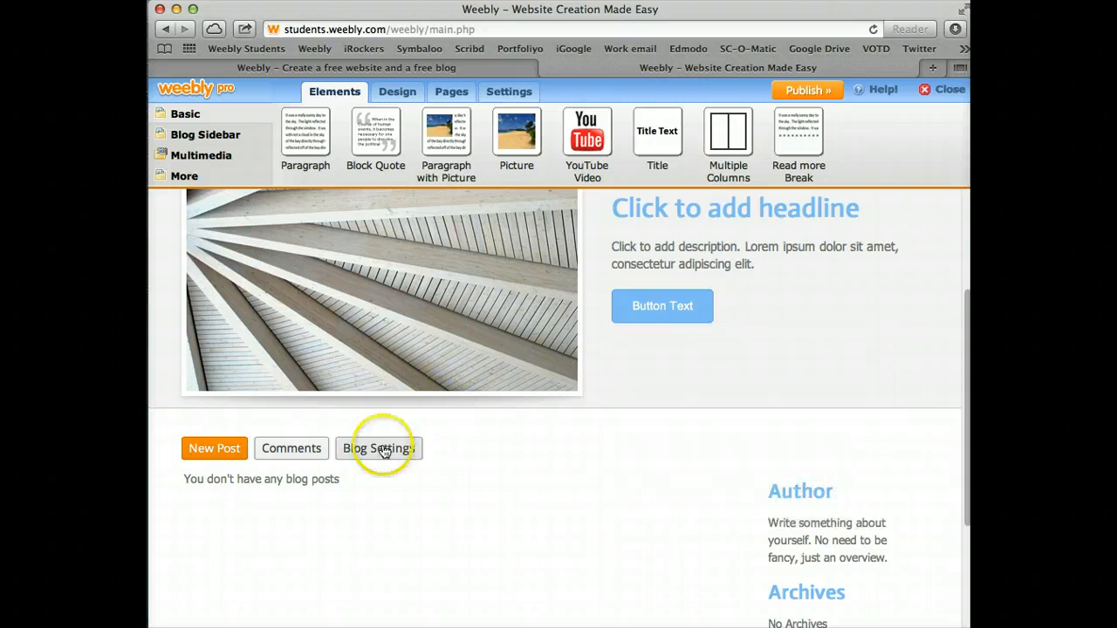
left_click(217, 449)
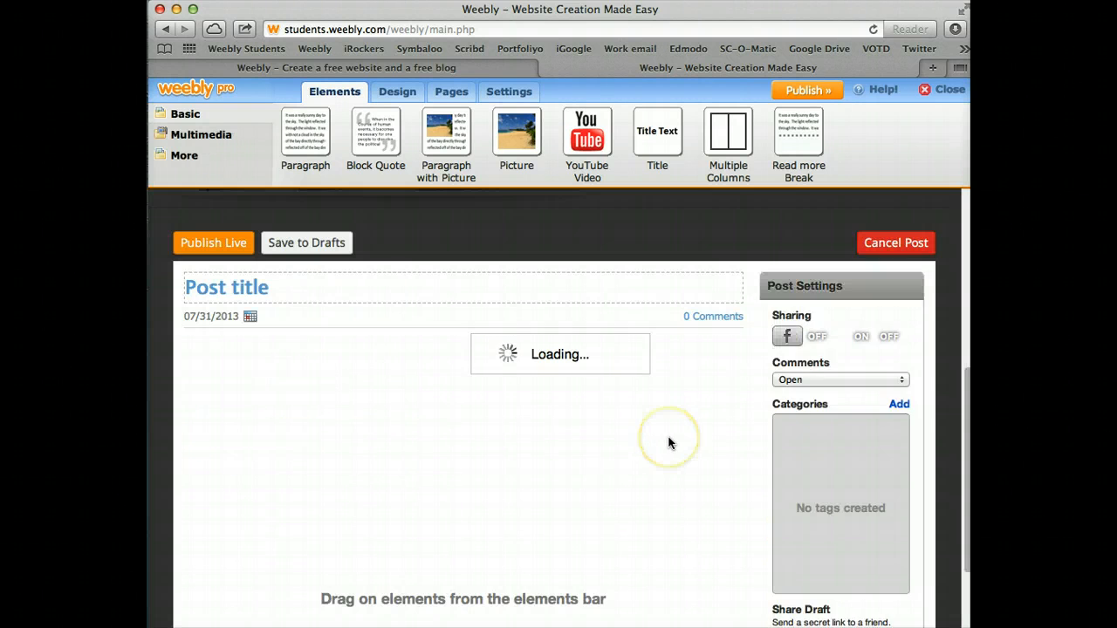
left_click(314, 278)
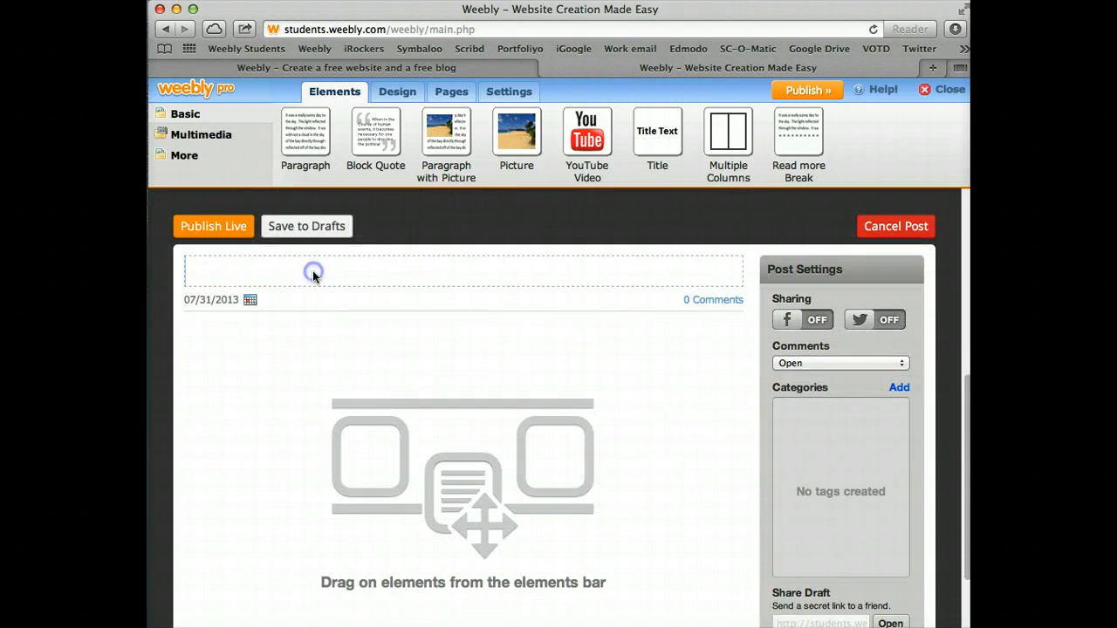
type("My First B")
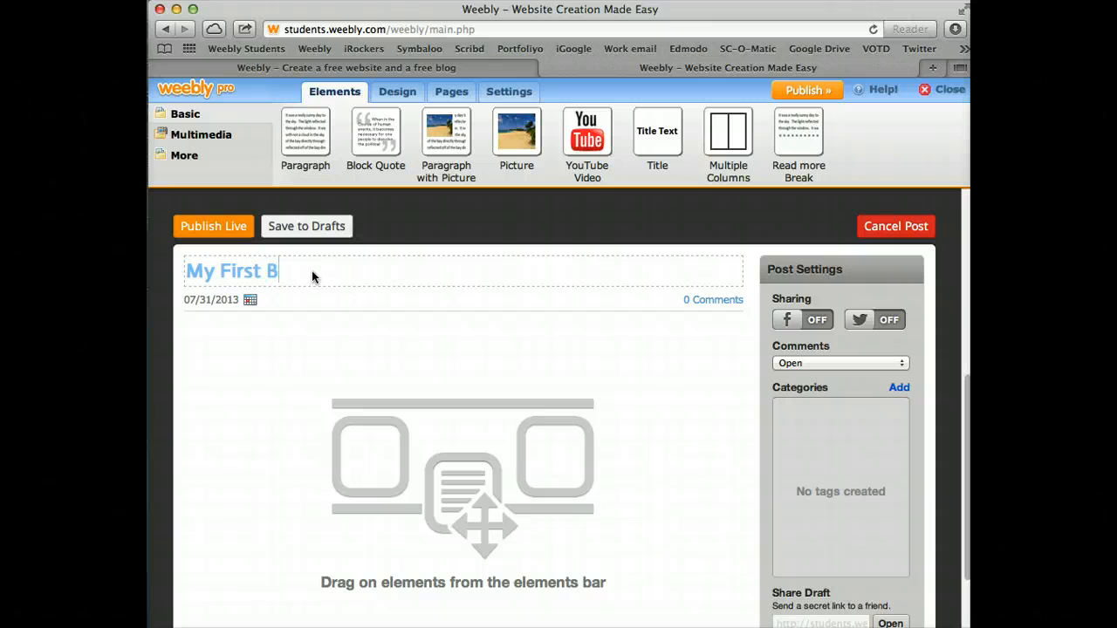
type("log Post")
left_click(334, 337)
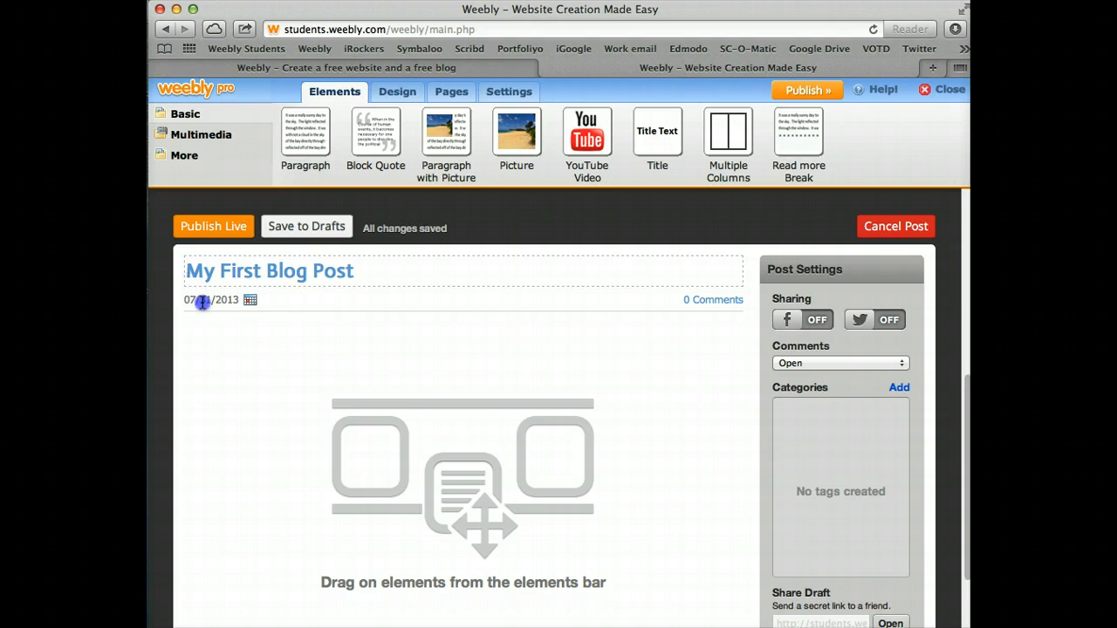
left_click(431, 280)
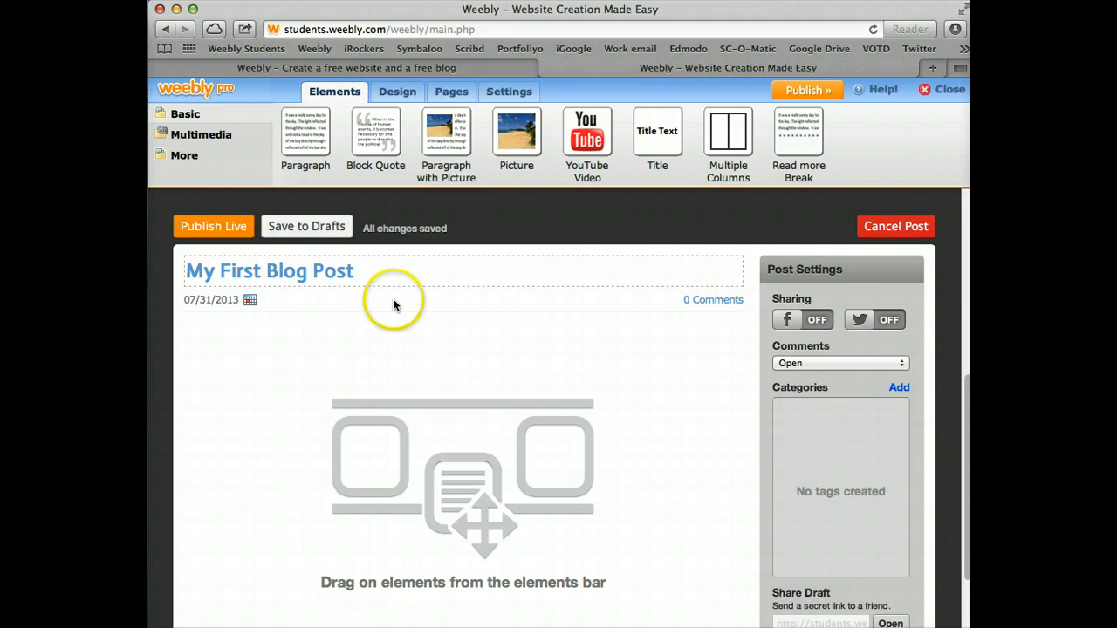
scroll(411, 375, "up", 1)
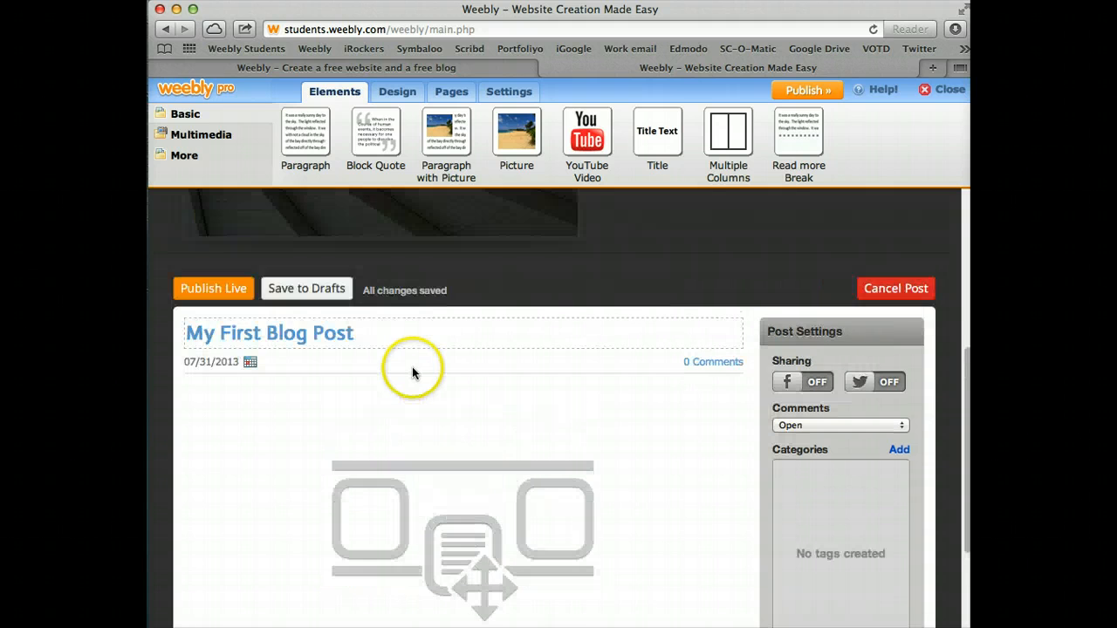
scroll(411, 371, "down", 3)
Add a paragraph block to the post reading 'I am really excited about the new school year!'
scroll(411, 364, "up", 3)
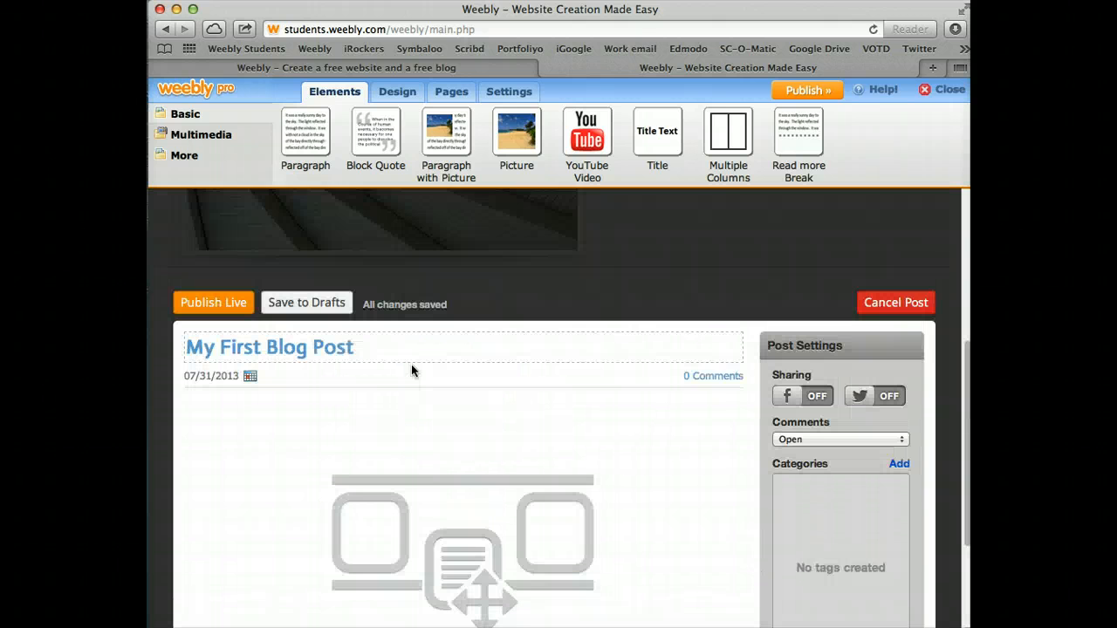
left_click(392, 303)
left_click_drag(305, 132, 379, 432)
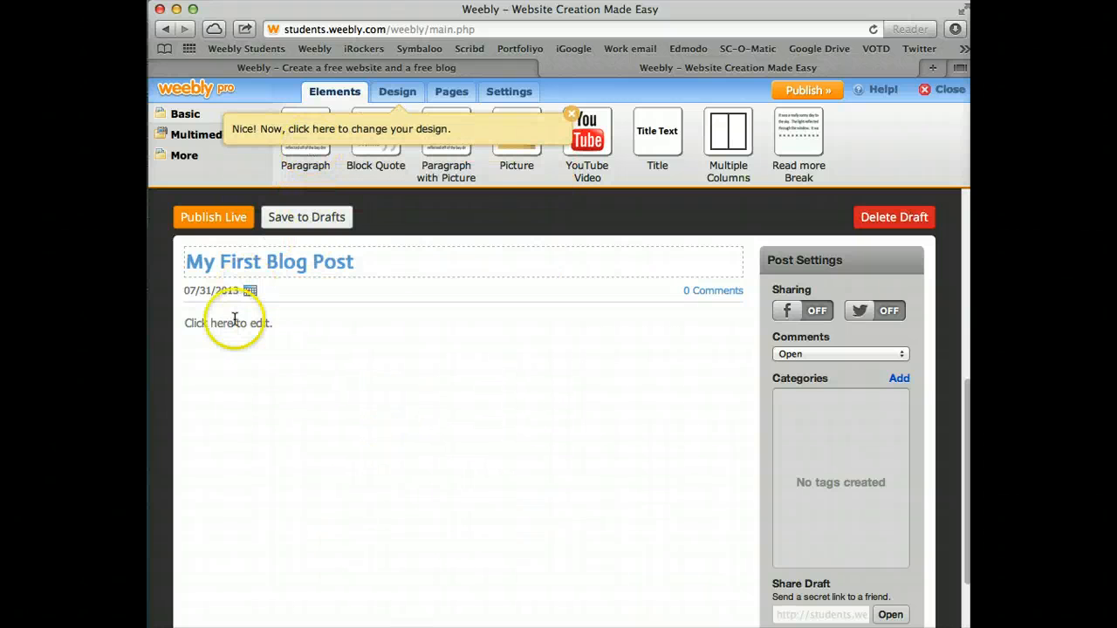
left_click(233, 324)
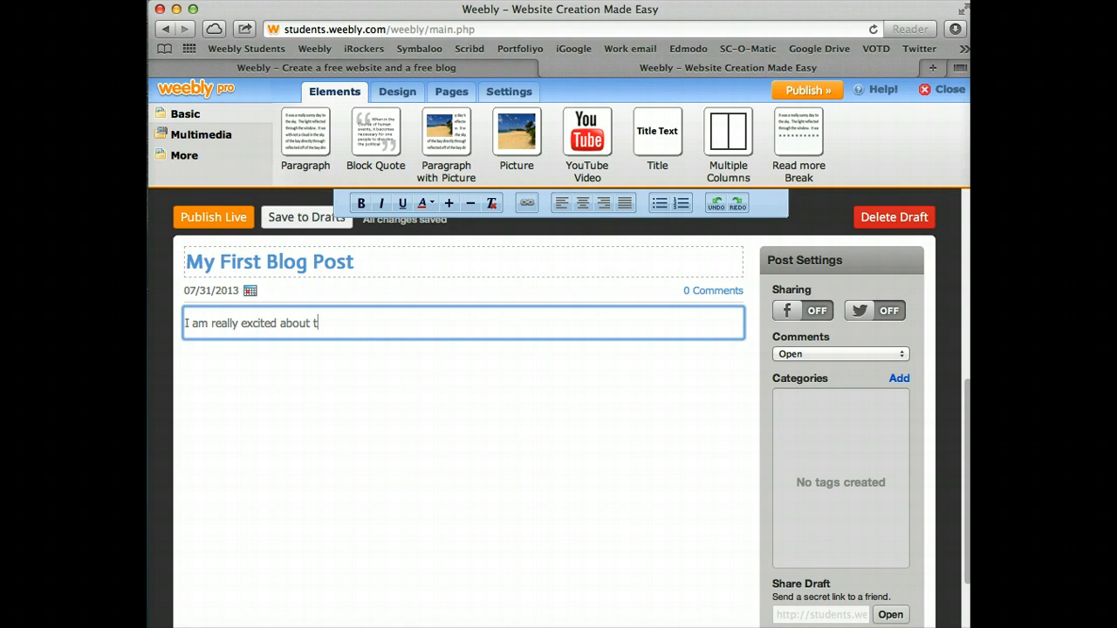
type("he new school year!")
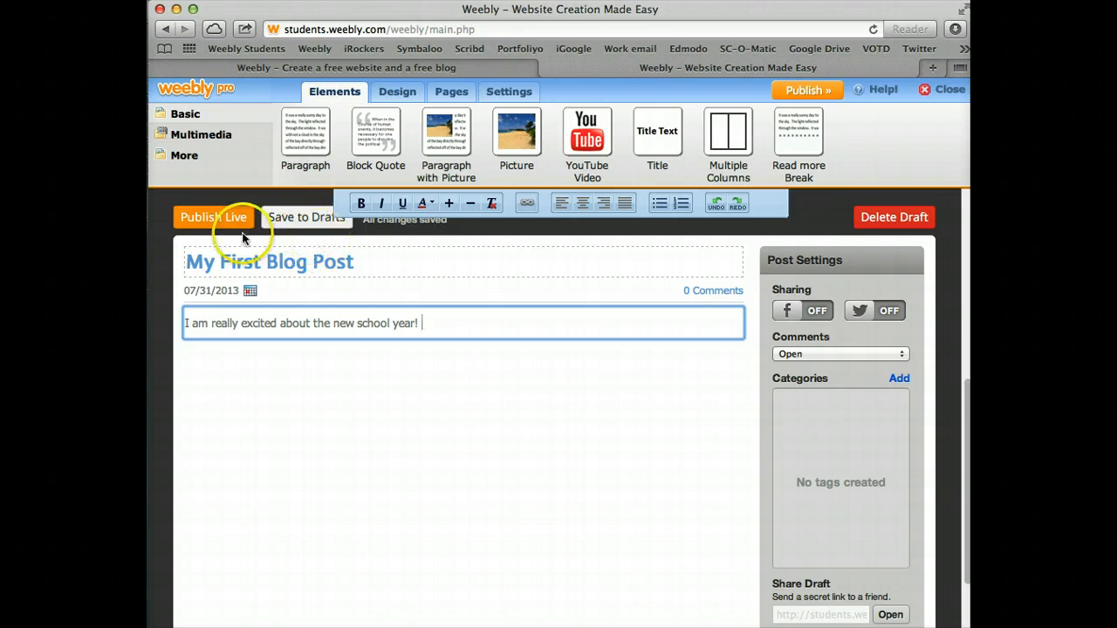
Publish the post live on the free subdomain sallyssupersite.weebly.com
left_click(218, 220)
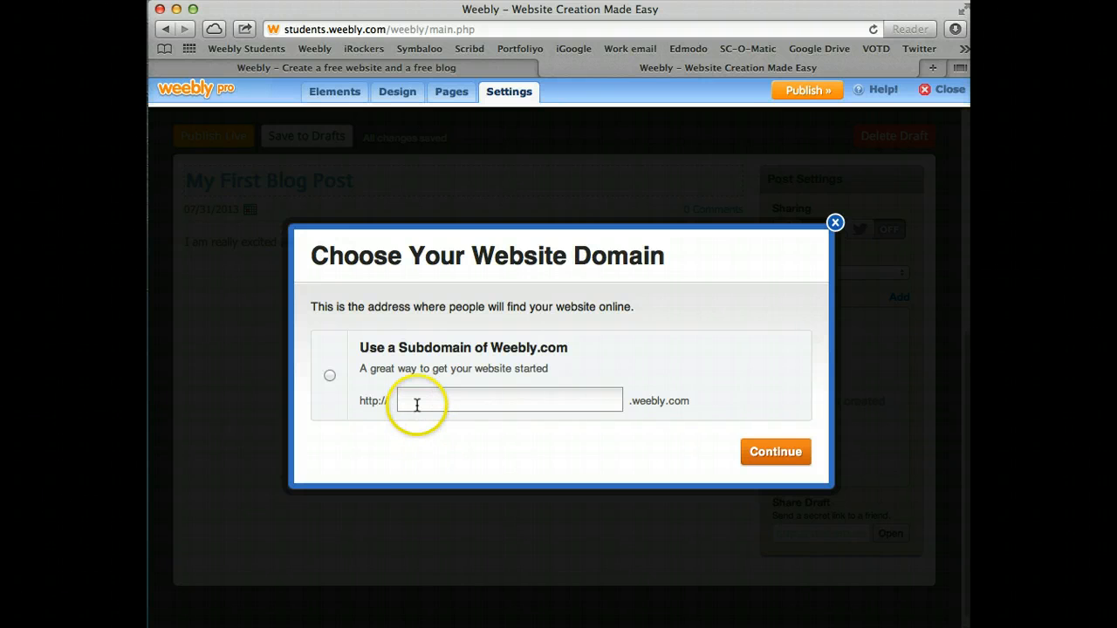
left_click(420, 400)
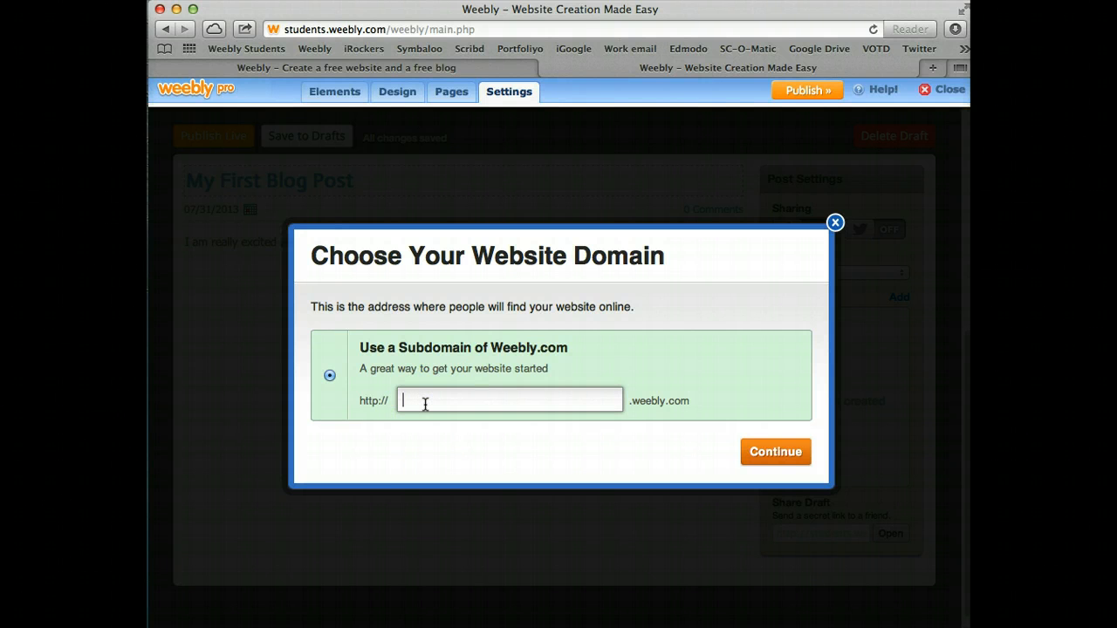
left_click(425, 403)
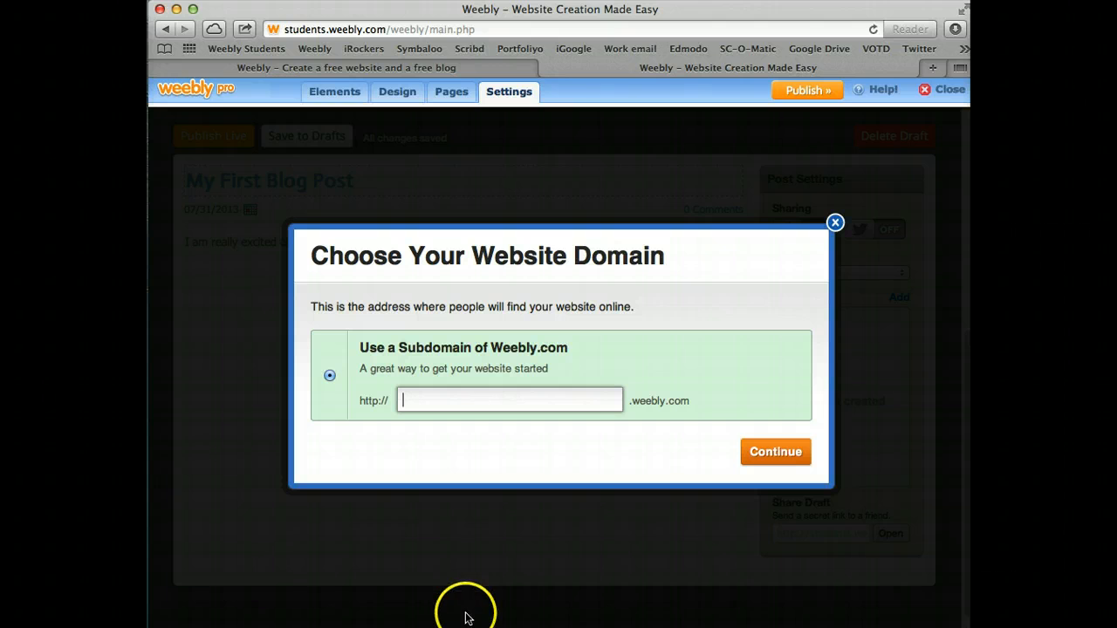
type("sallys")
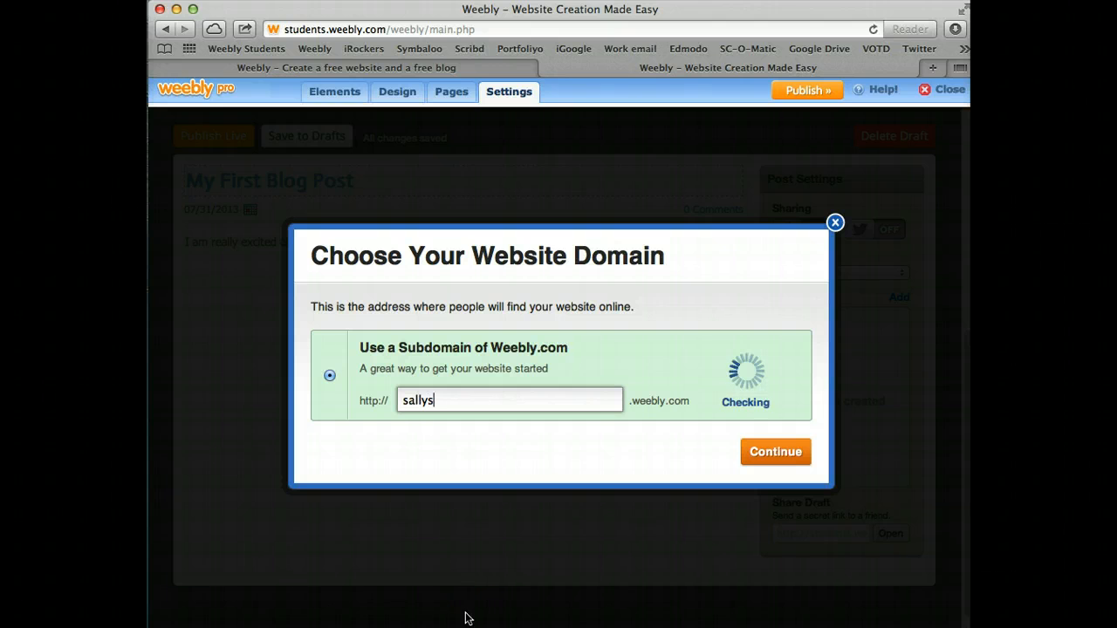
type("super")
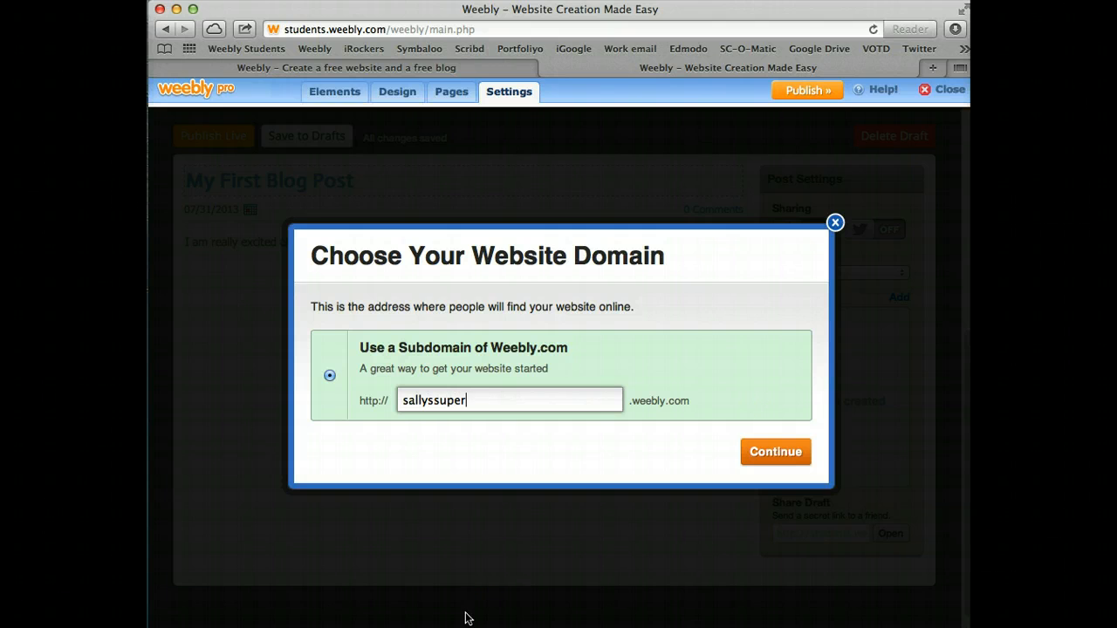
type("site")
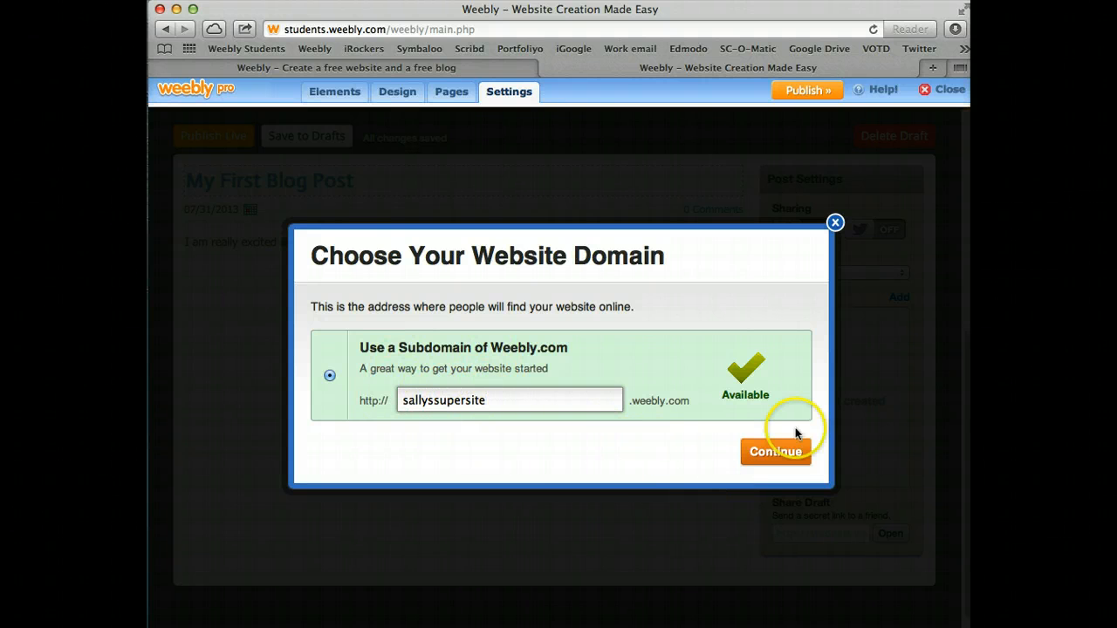
left_click(776, 451)
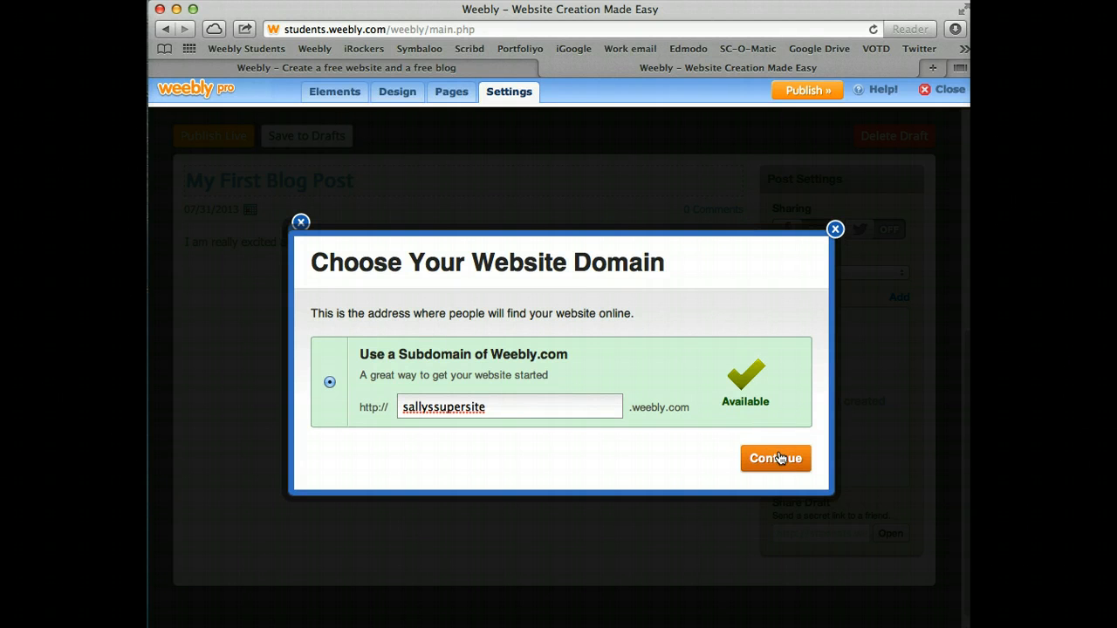
left_click(780, 457)
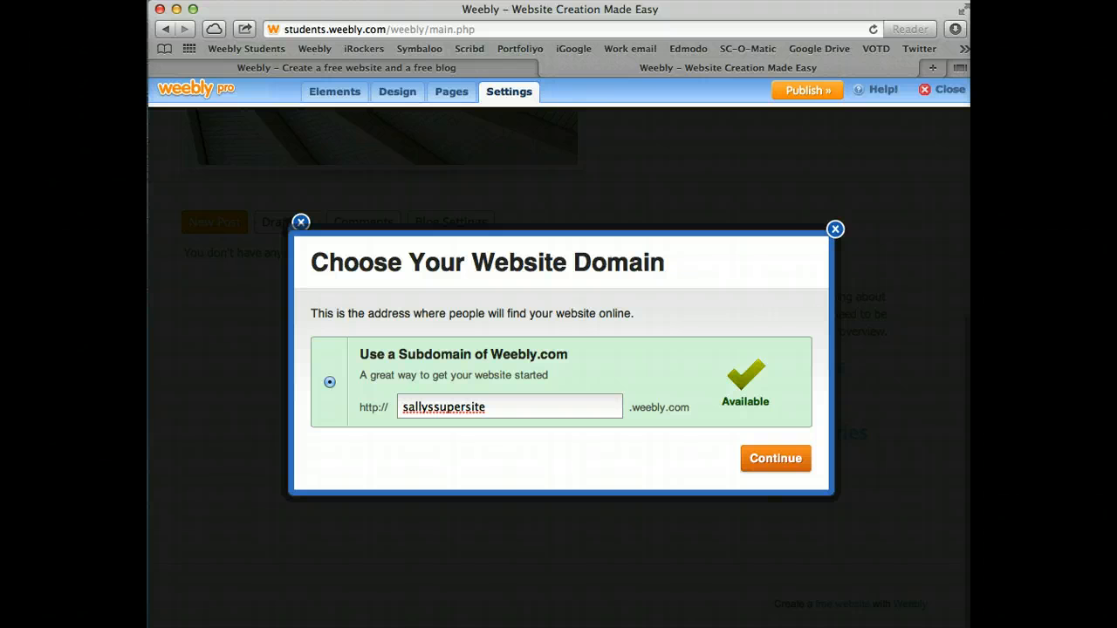
left_click(794, 471)
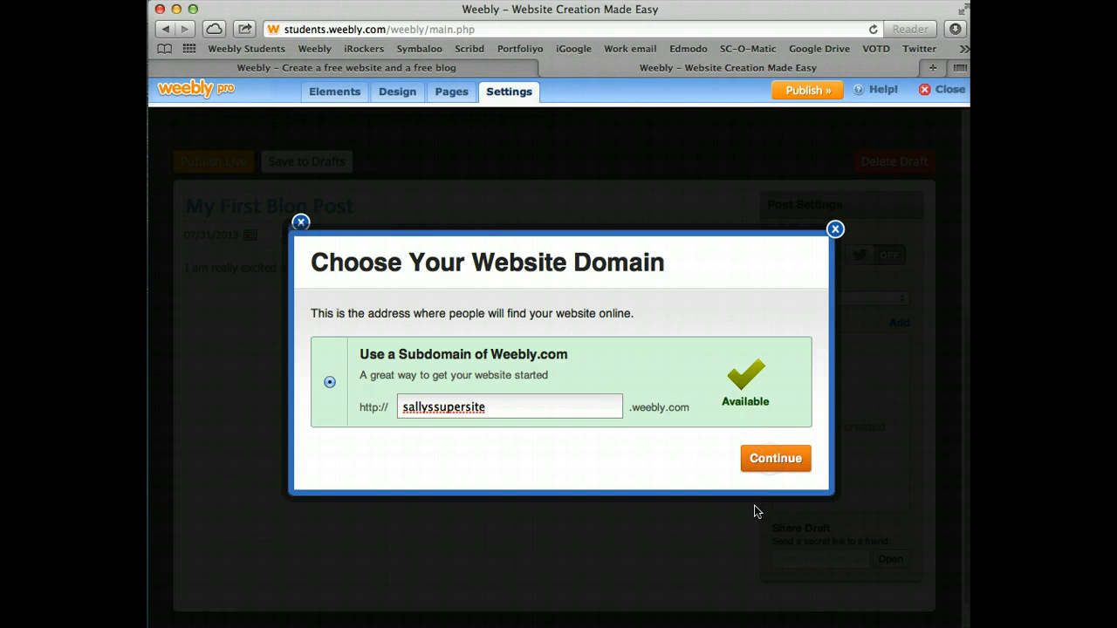
left_click(776, 461)
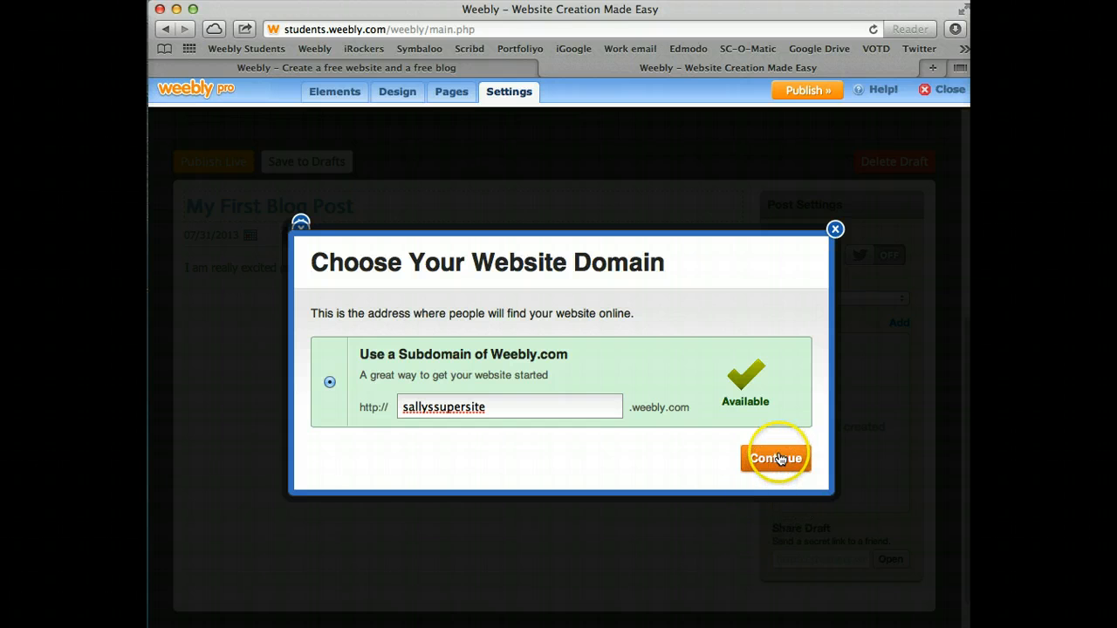
scroll(219, 610, "up", 1)
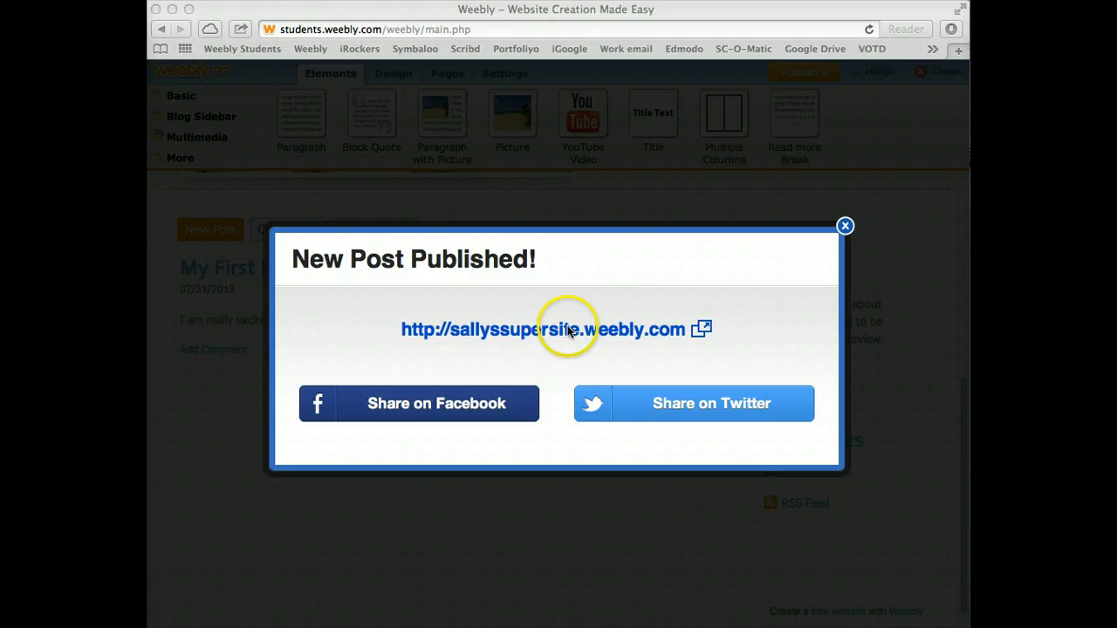
Close the New Post Published dialog and go back to Sally's Blog, scrolling to My First Blog Post
left_click(845, 227)
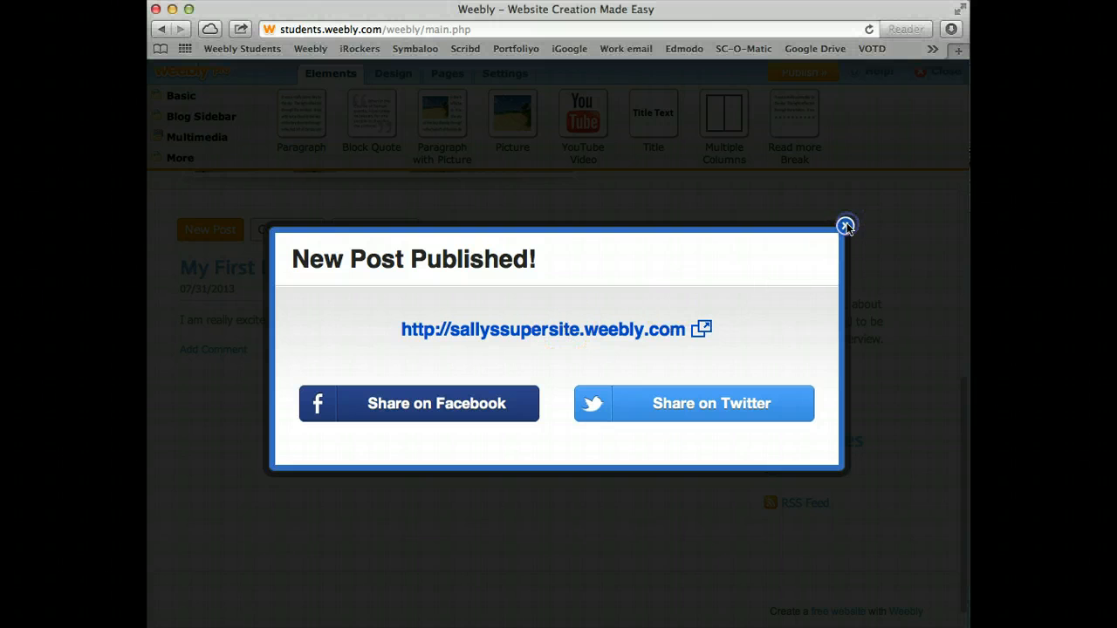
left_click(845, 227)
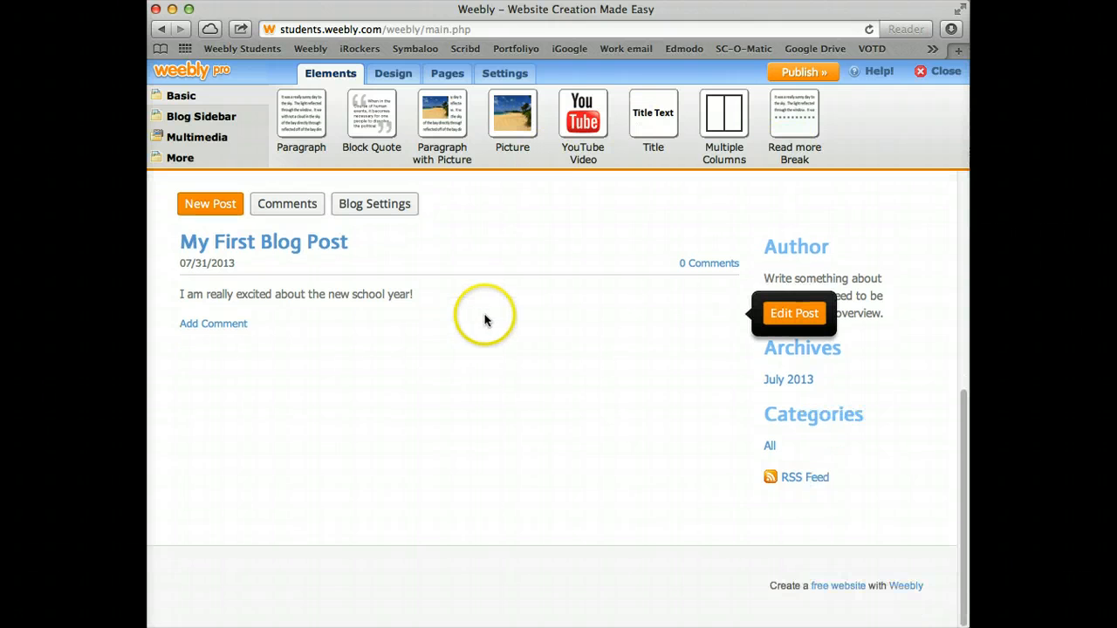
scroll(481, 319, "down", 1)
scroll(481, 318, "up", 5)
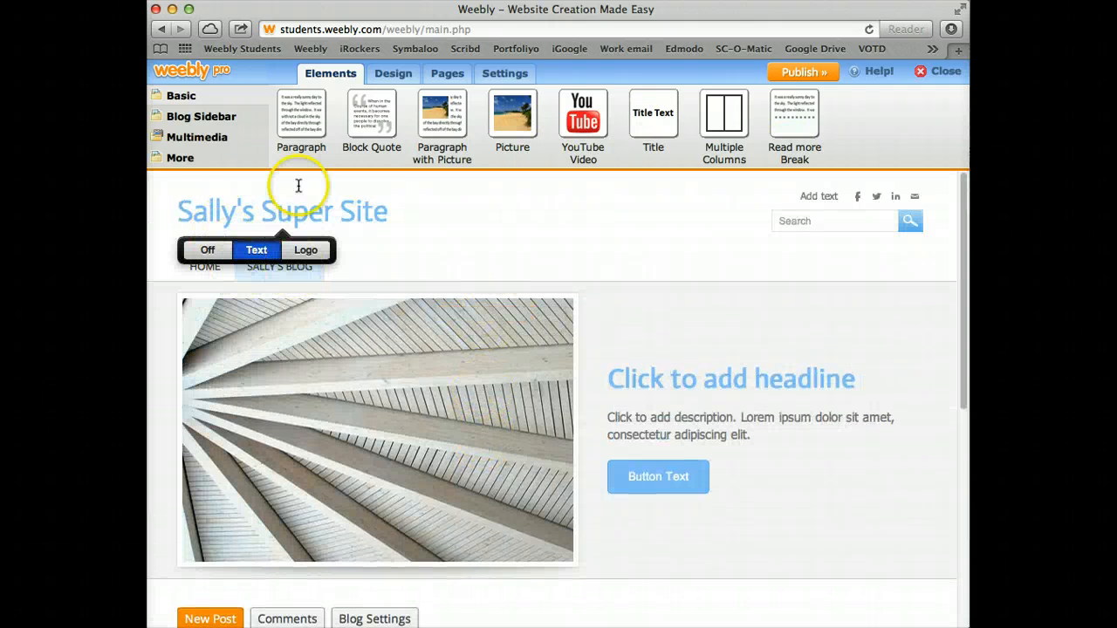
left_click(211, 274)
left_click(218, 268)
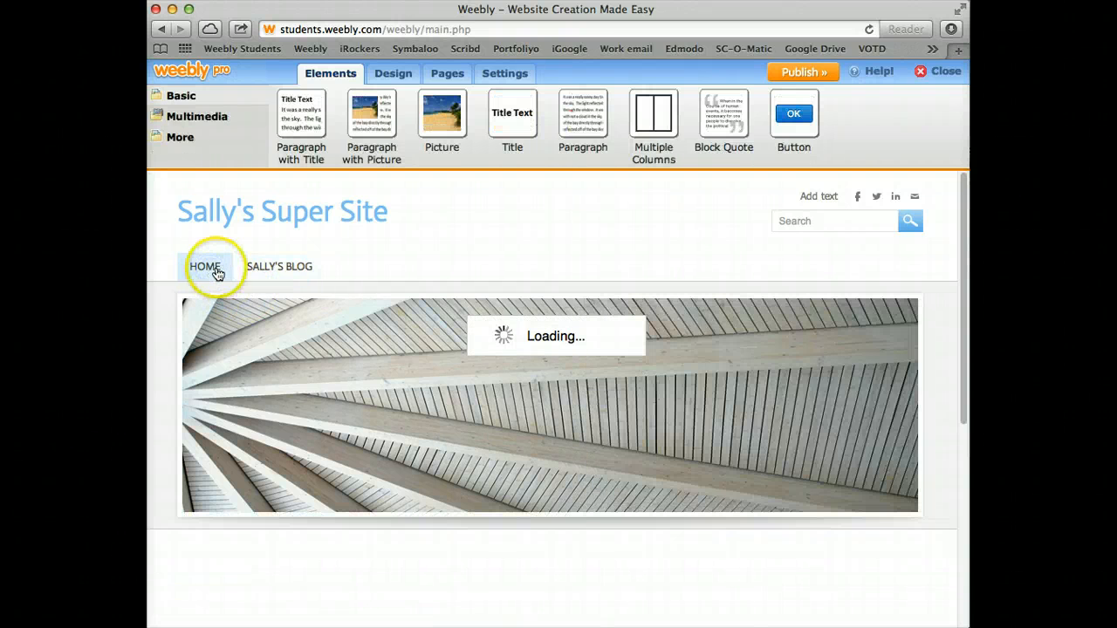
left_click(265, 265)
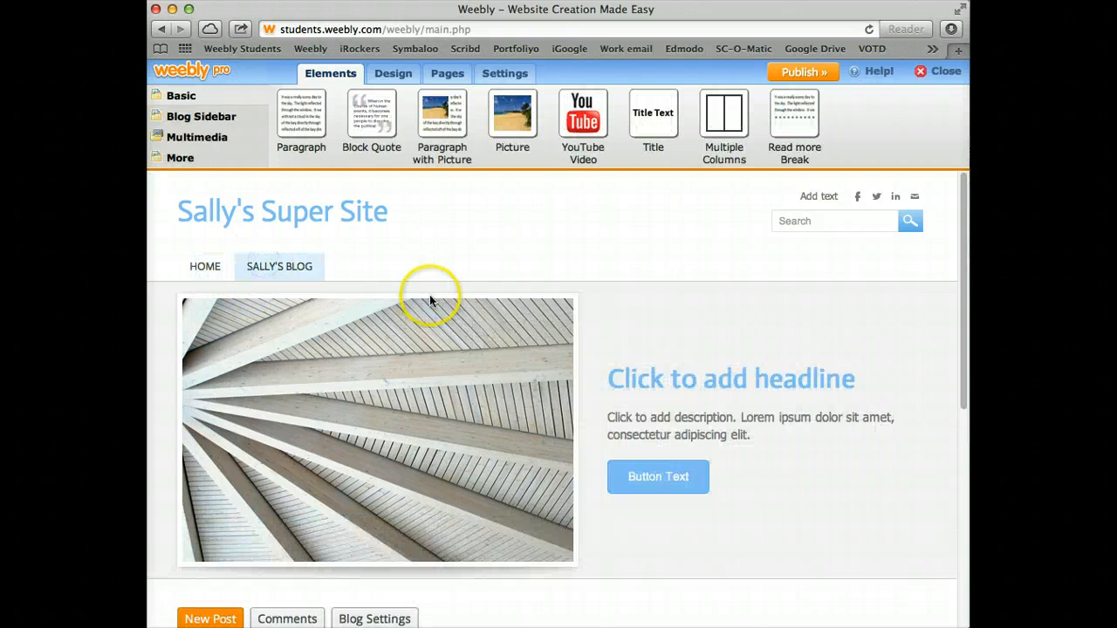
scroll(431, 294, "down", 4)
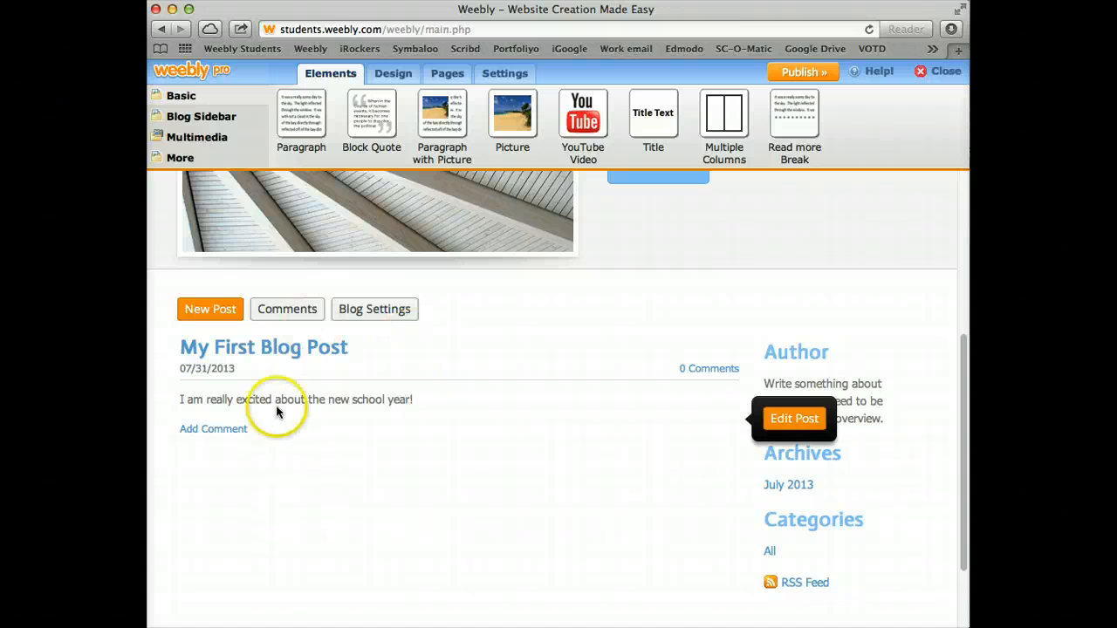
scroll(507, 480, "down", 1)
scroll(507, 479, "down", 2)
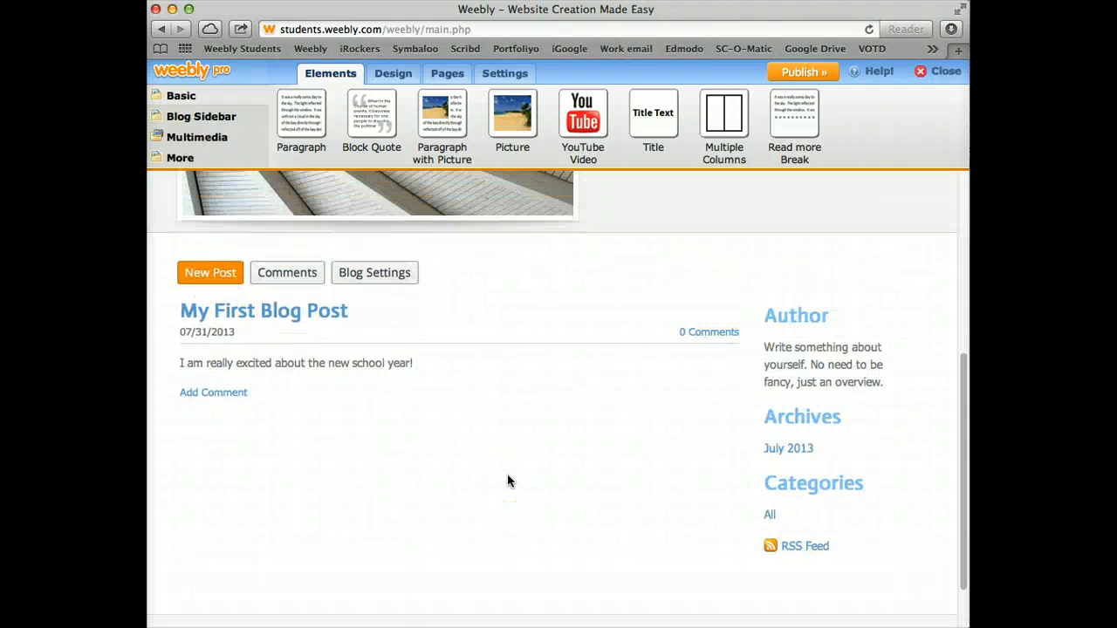
left_click(374, 273)
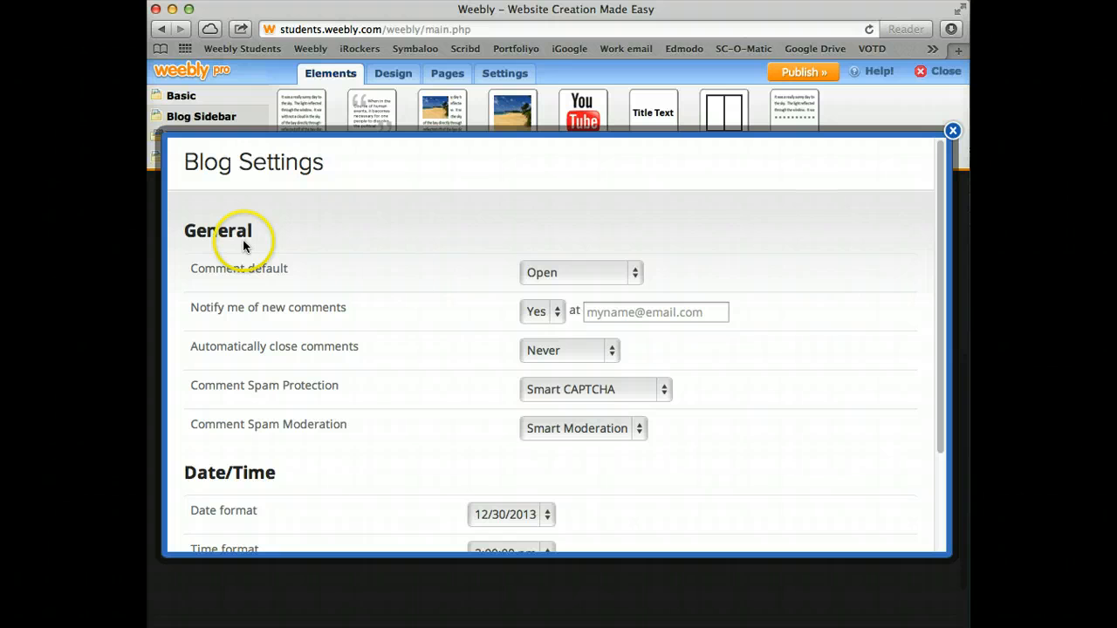
left_click(636, 276)
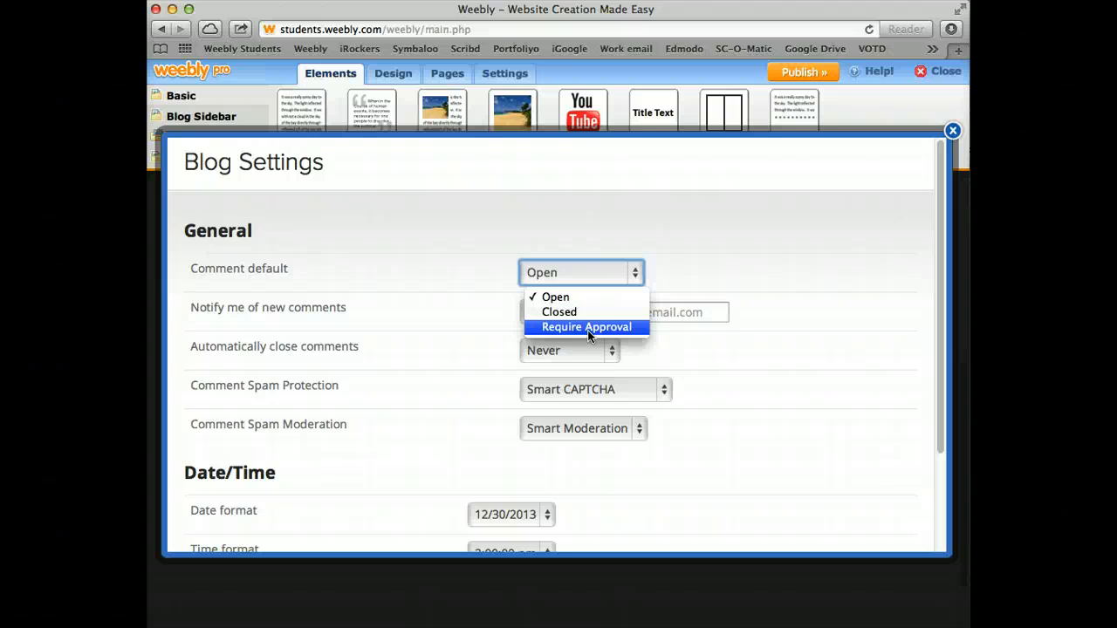
left_click(561, 294)
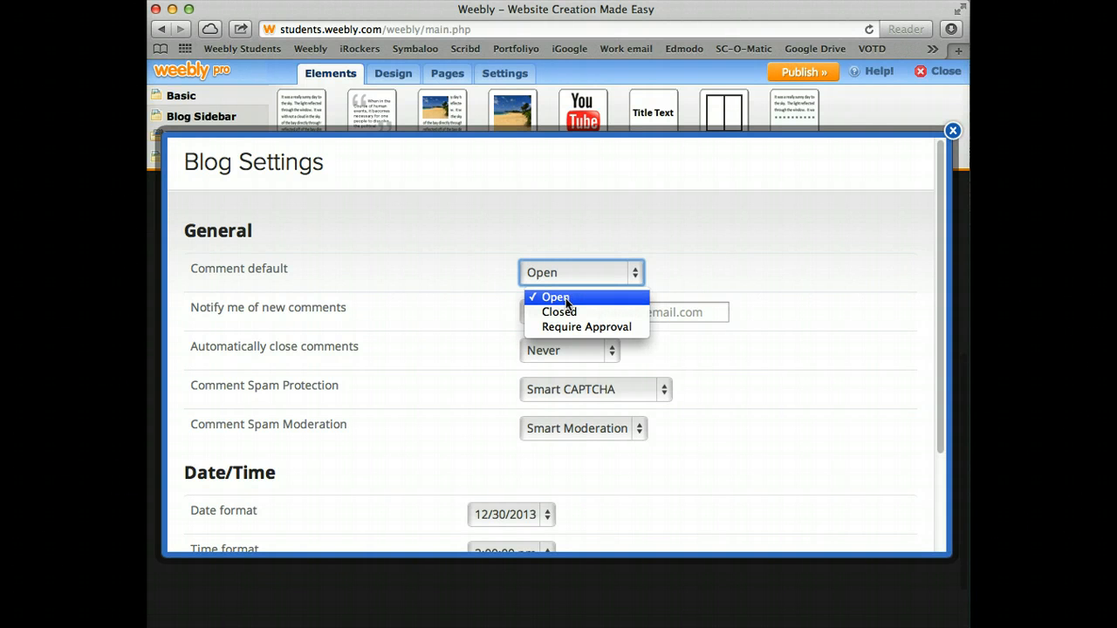
left_click(578, 300)
left_click(638, 298)
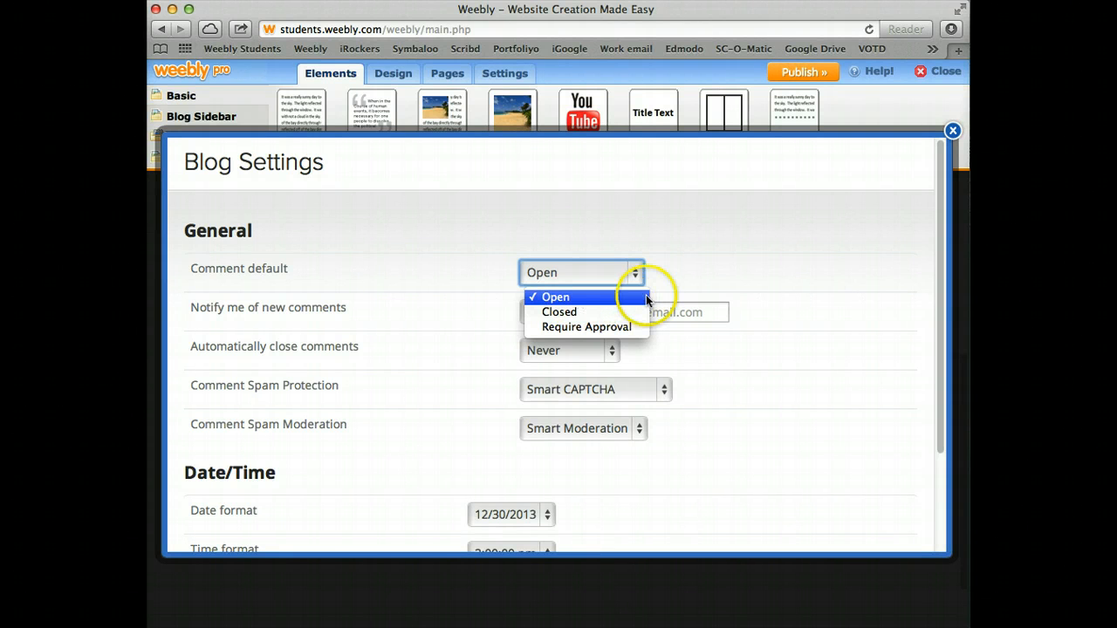
left_click(634, 294)
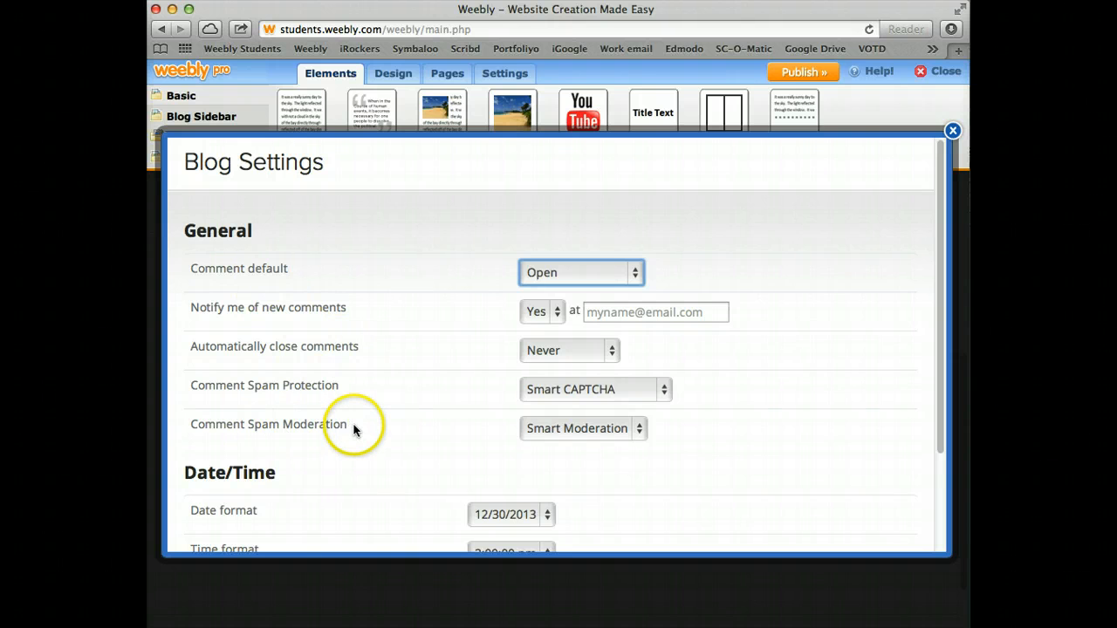
scroll(354, 432, "down", 2)
scroll(356, 431, "up", 2)
scroll(356, 431, "down", 3)
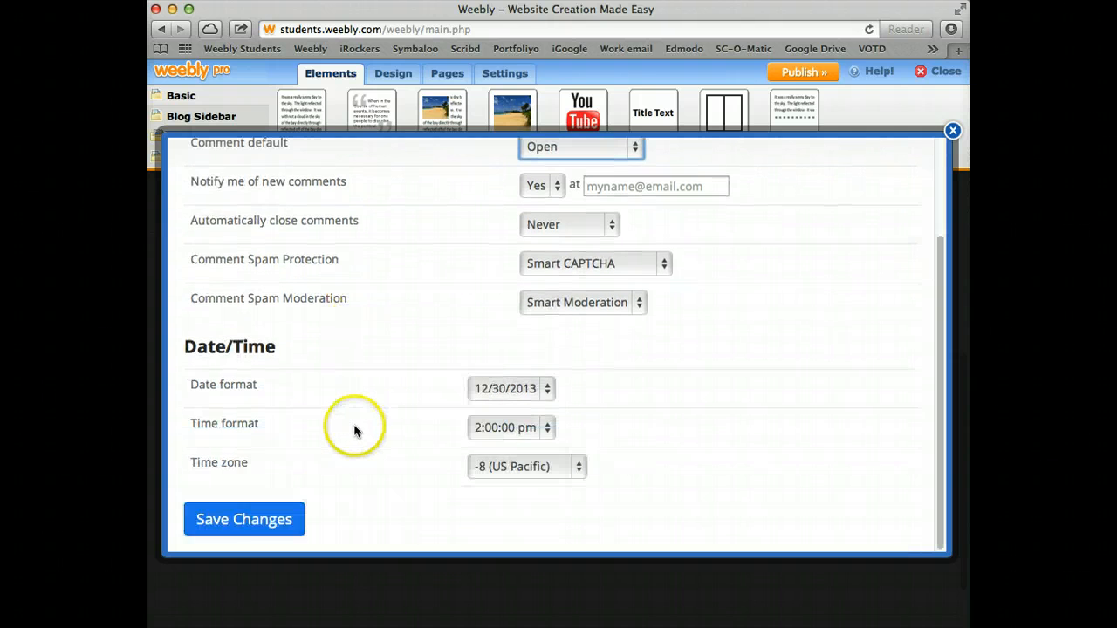
left_click(231, 517)
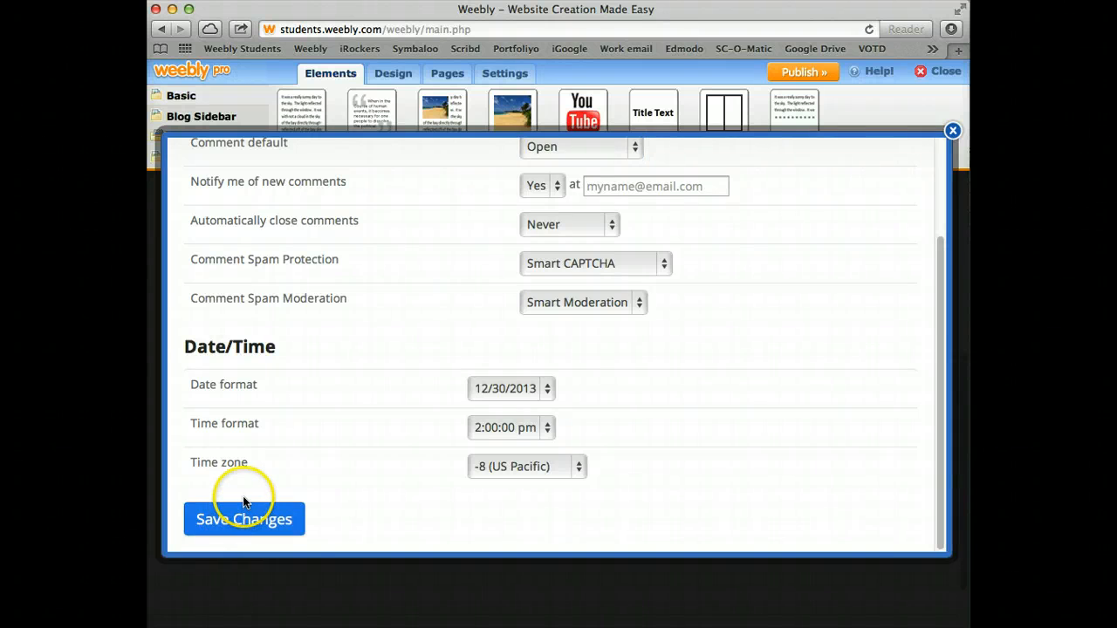
scroll(247, 493, "up", 5)
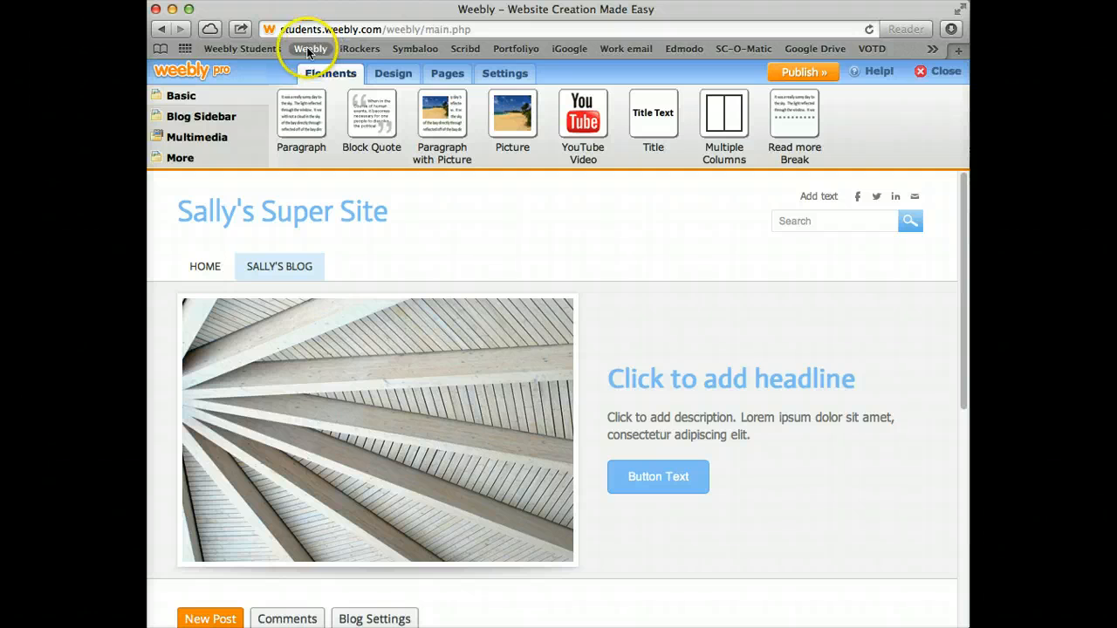
Open the fifth-grade class site in the editor from the Weebly dashboard
left_click(308, 49)
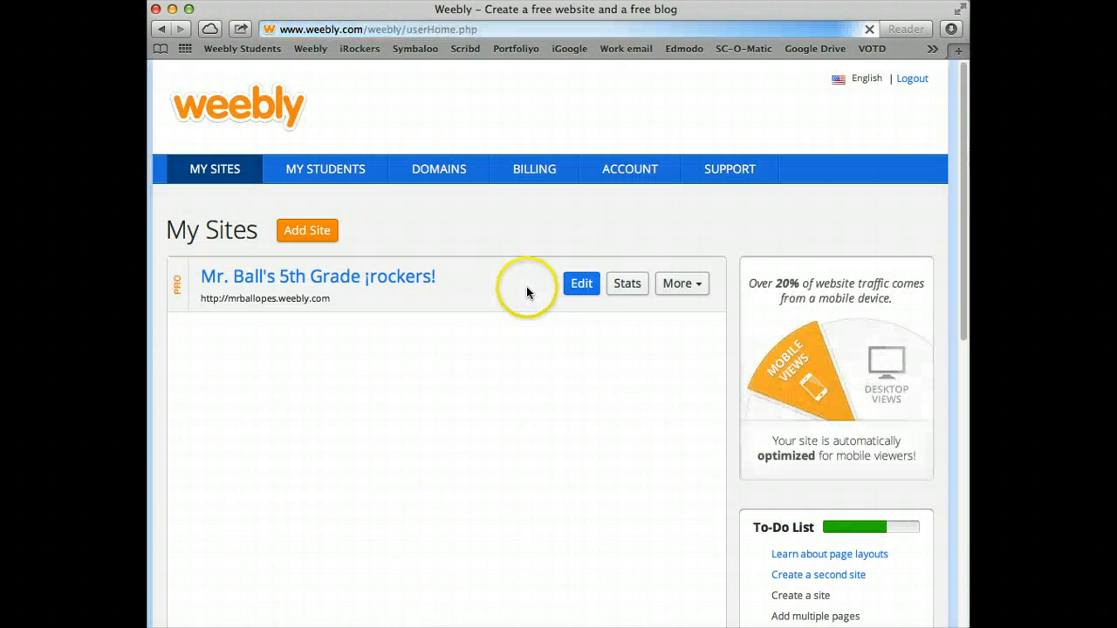
left_click(390, 280)
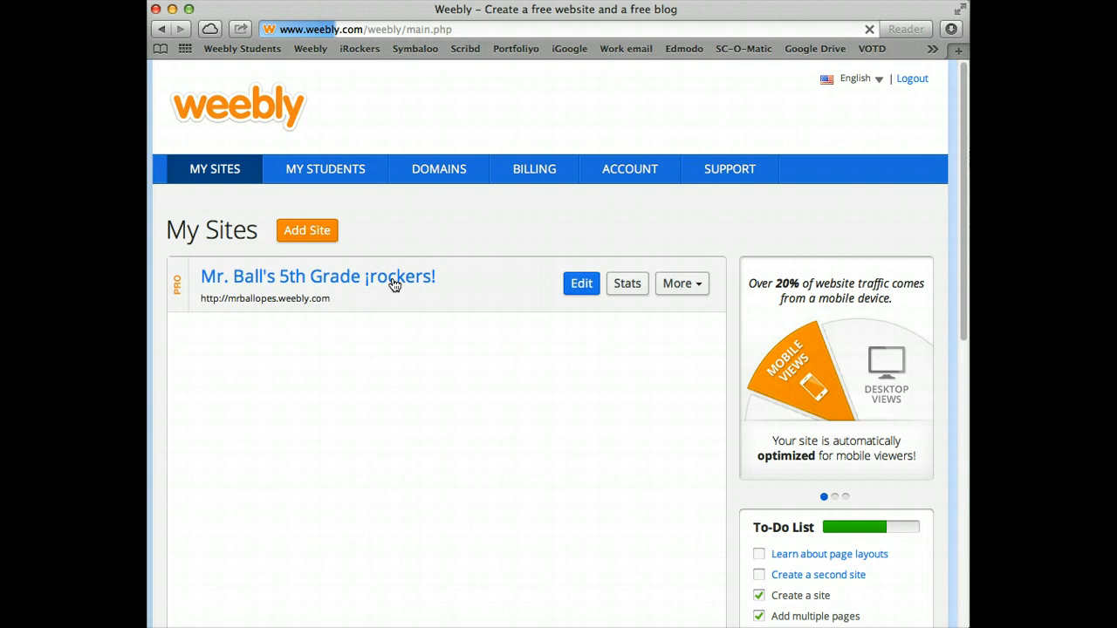
left_click(430, 280)
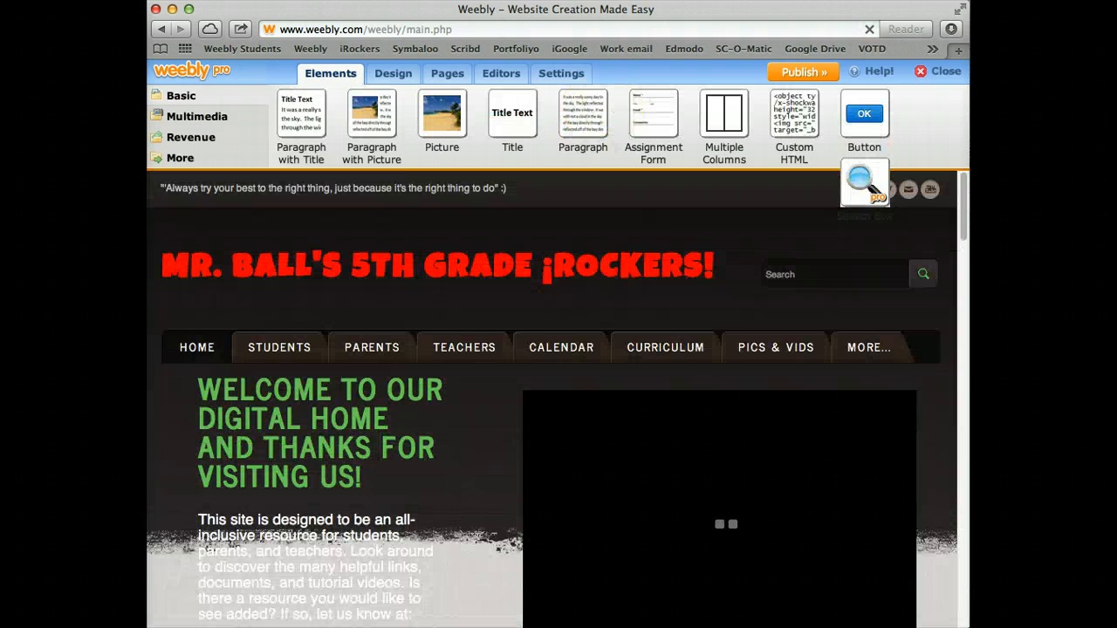
In a new browser tab, load the student's Weebly dashboard listing Sally's Super Site
left_click(958, 50)
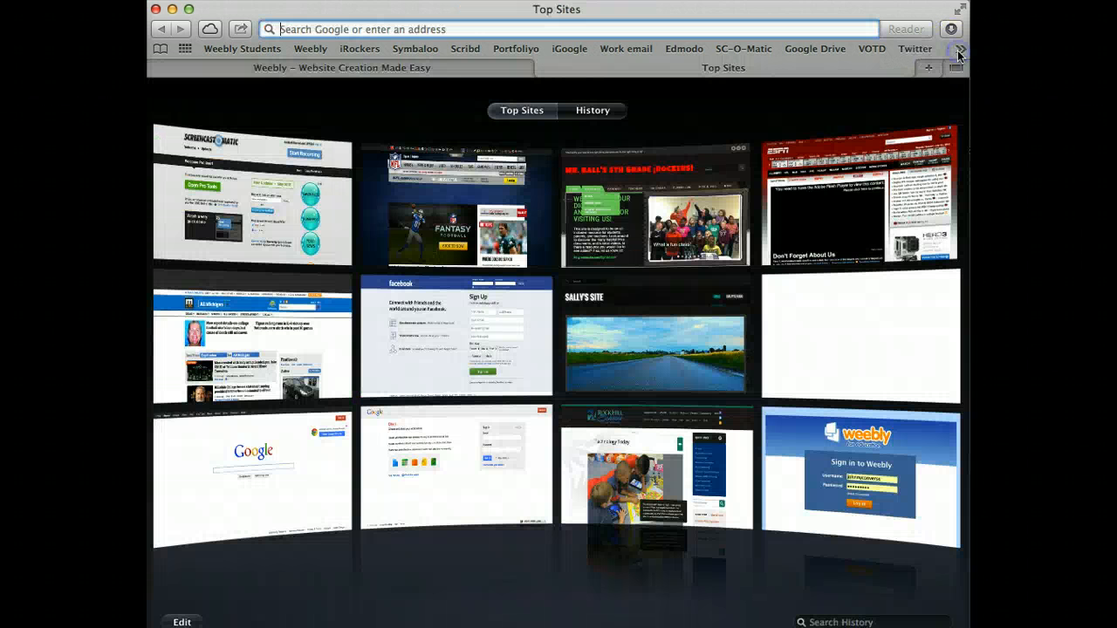
left_click(303, 71)
left_click(255, 50)
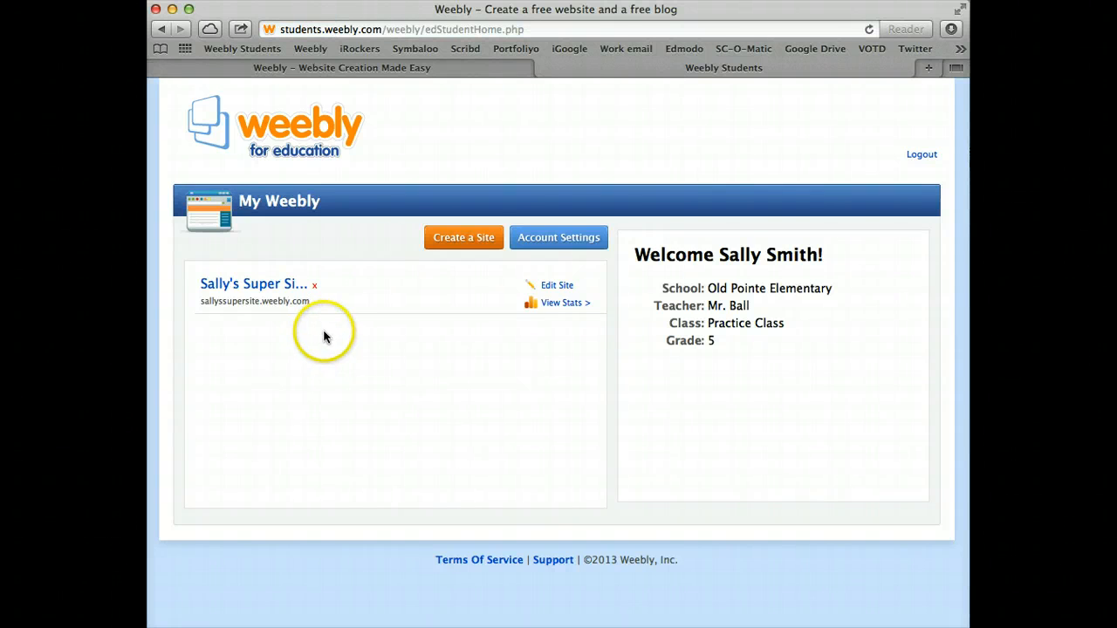
Publish Sally's Super Site and visit its live address, which prompts for a password
left_click(255, 285)
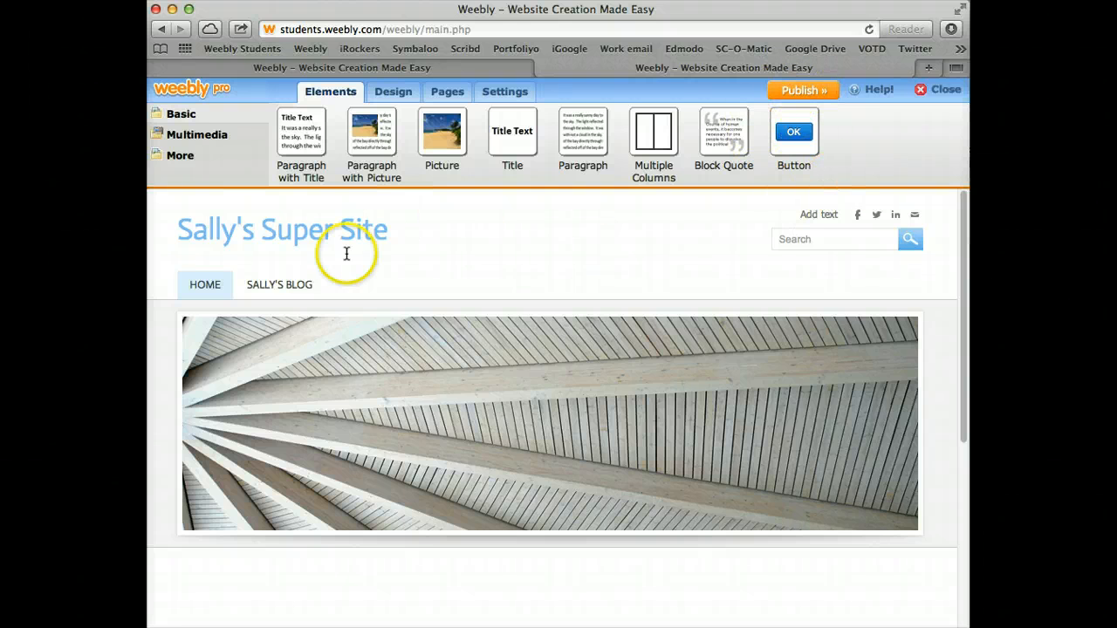
left_click(817, 91)
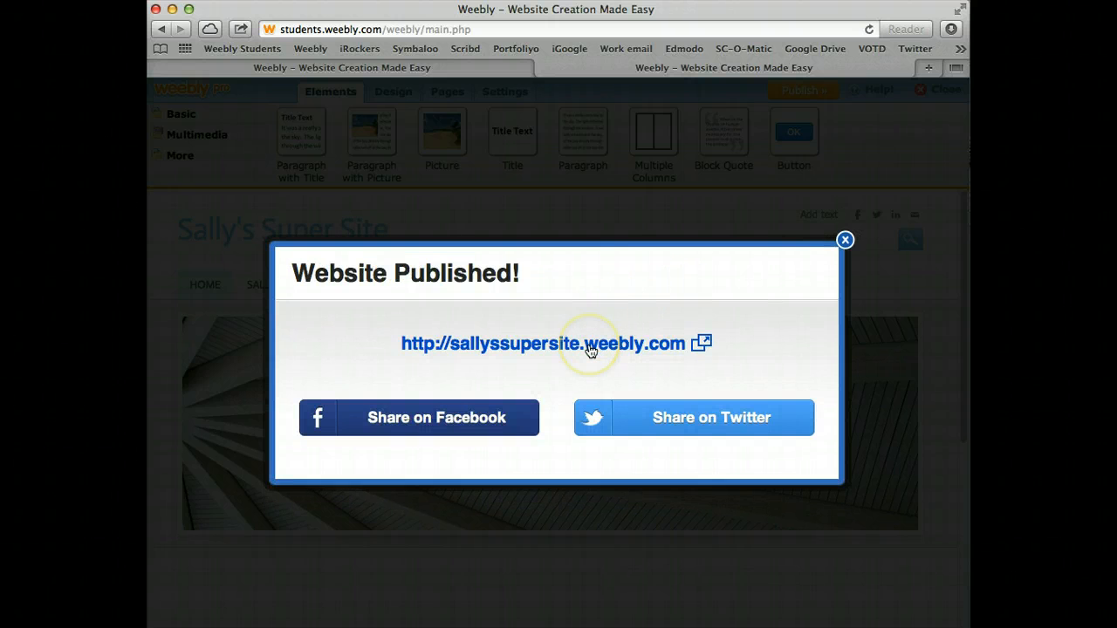
left_click(590, 346)
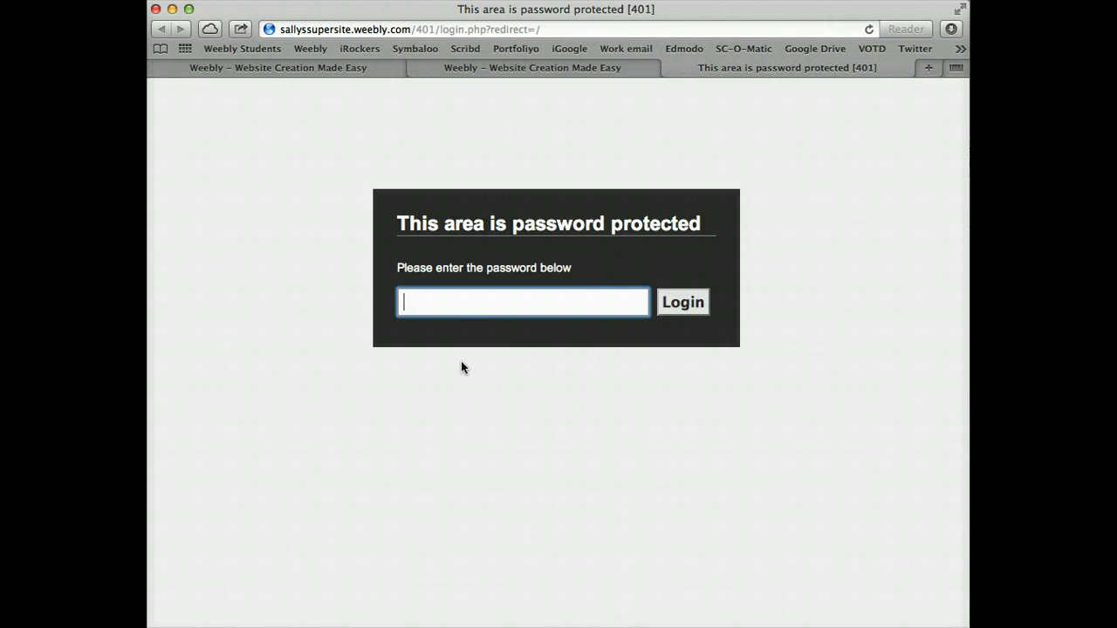
Enter the site password, copy the live student site's URL, and return to the class site tab
type("password")
left_click(695, 302)
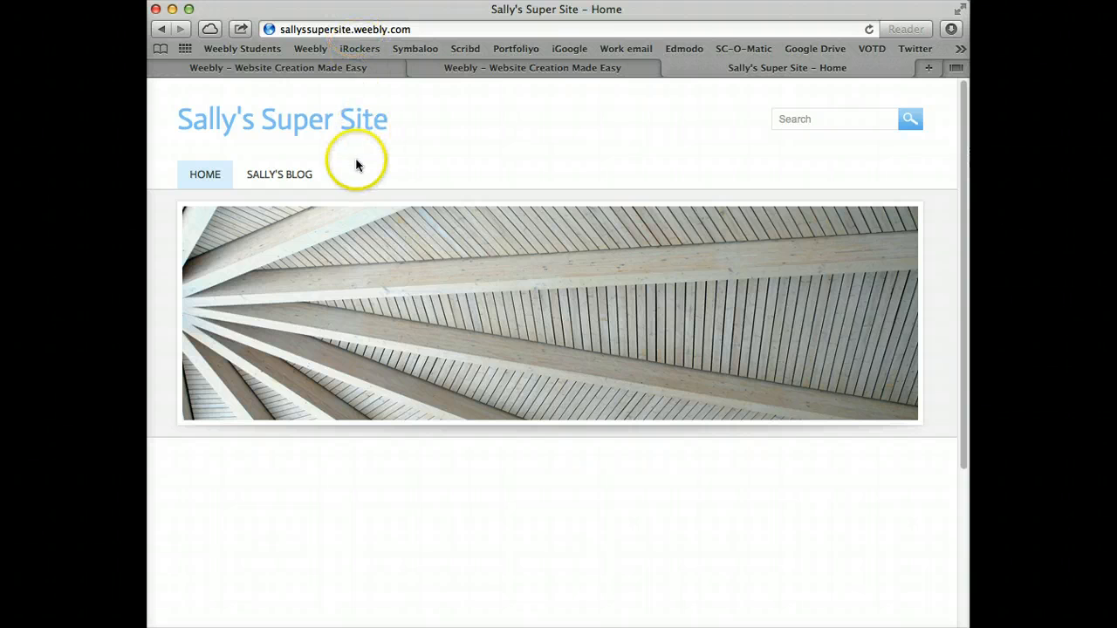
left_click(375, 28)
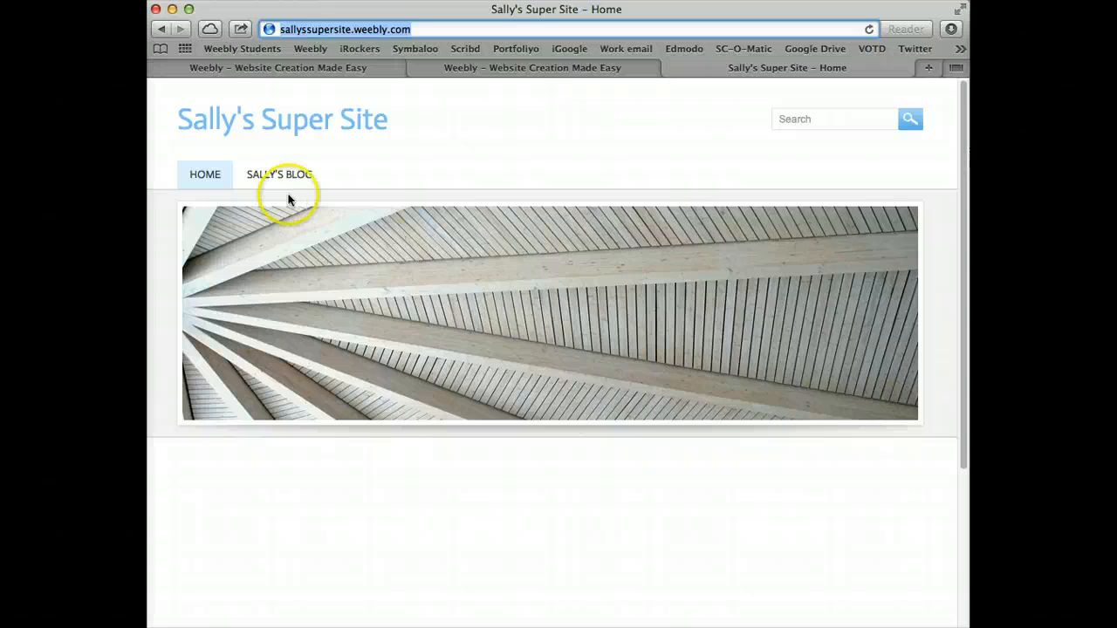
right_click(324, 28)
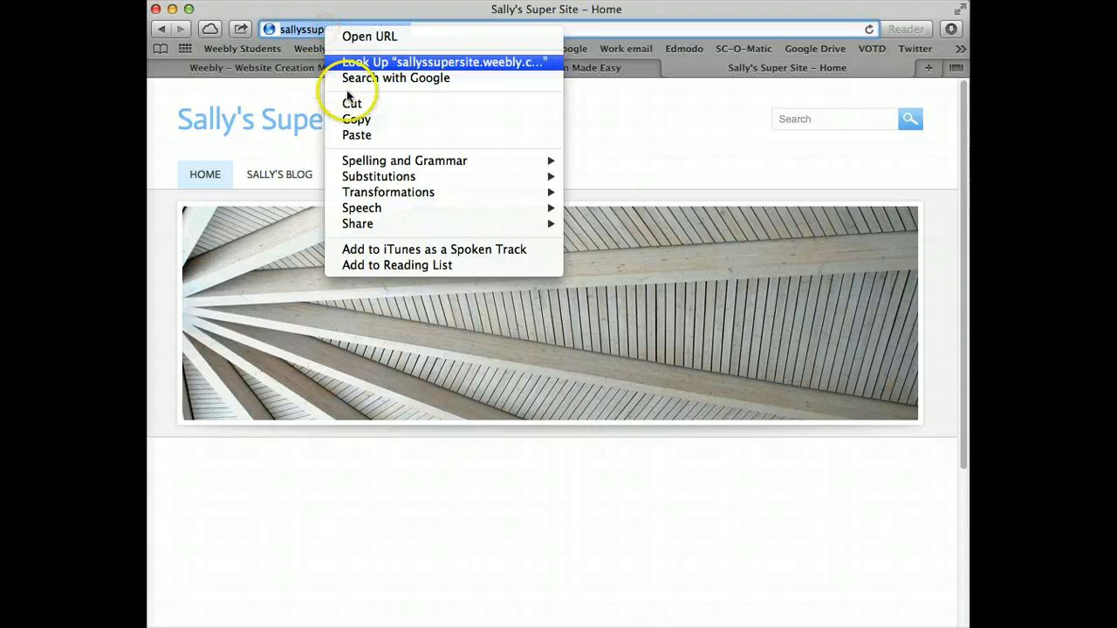
left_click(354, 119)
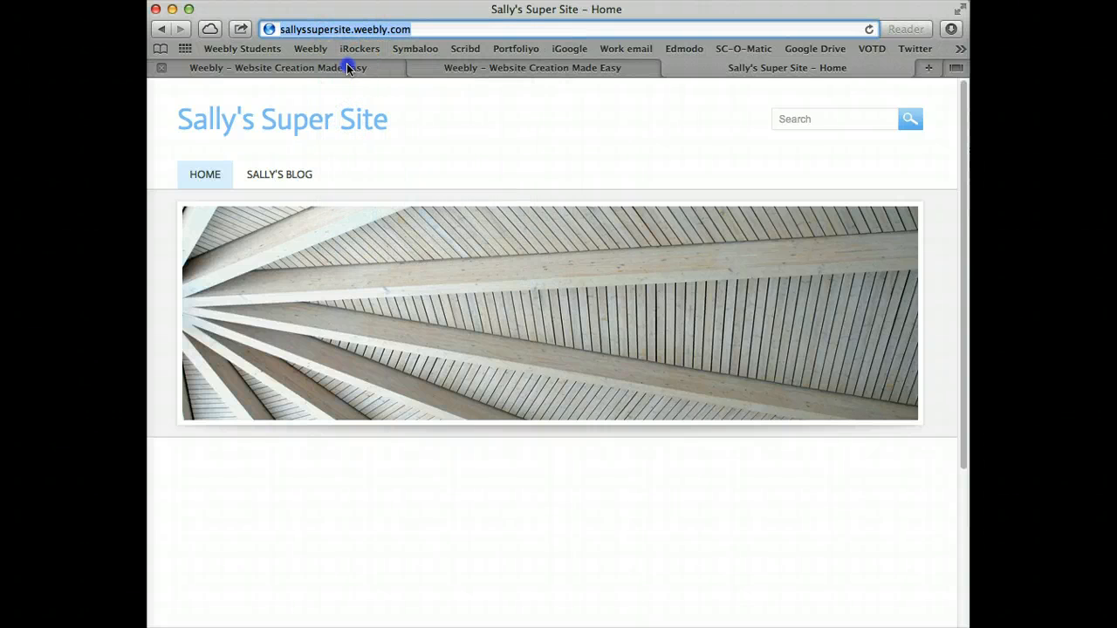
left_click(352, 68)
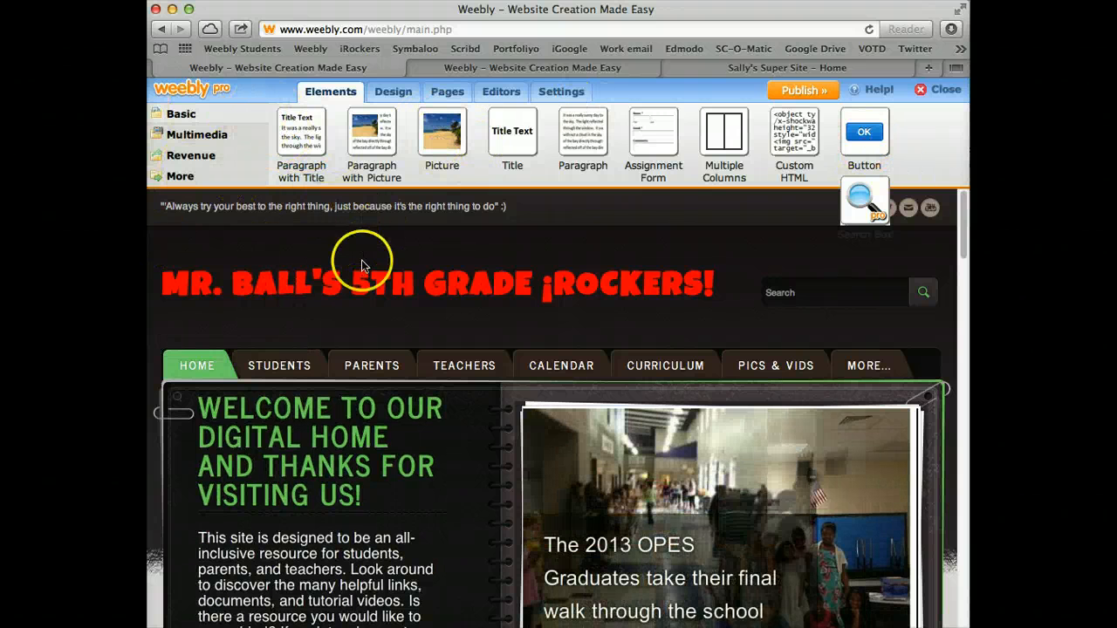
left_click(434, 93)
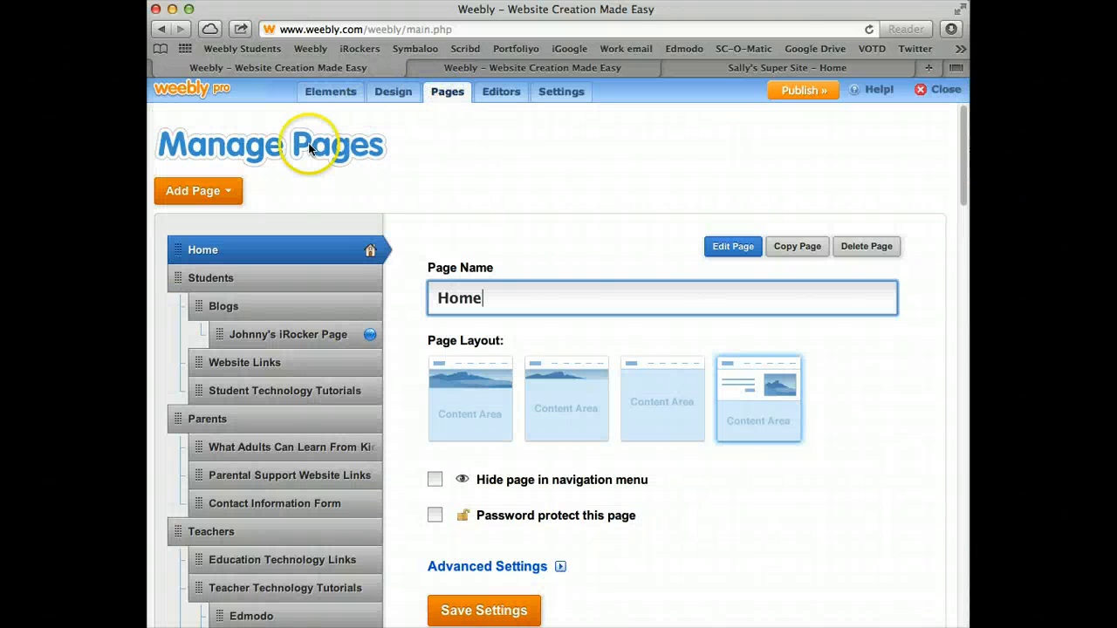
left_click(229, 193)
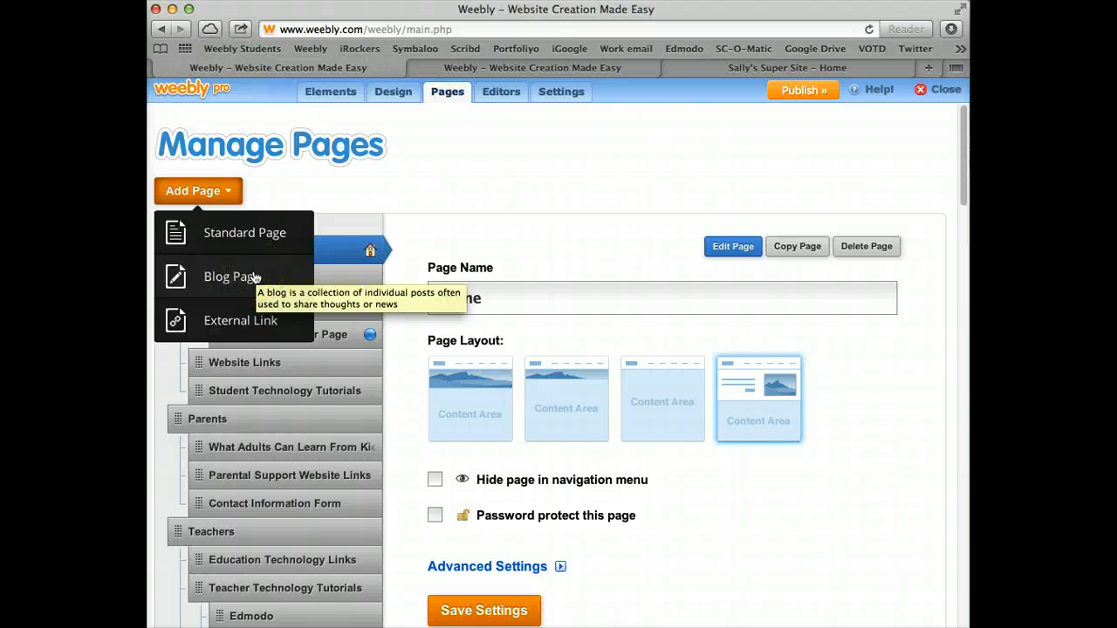
left_click(240, 323)
left_click(524, 308)
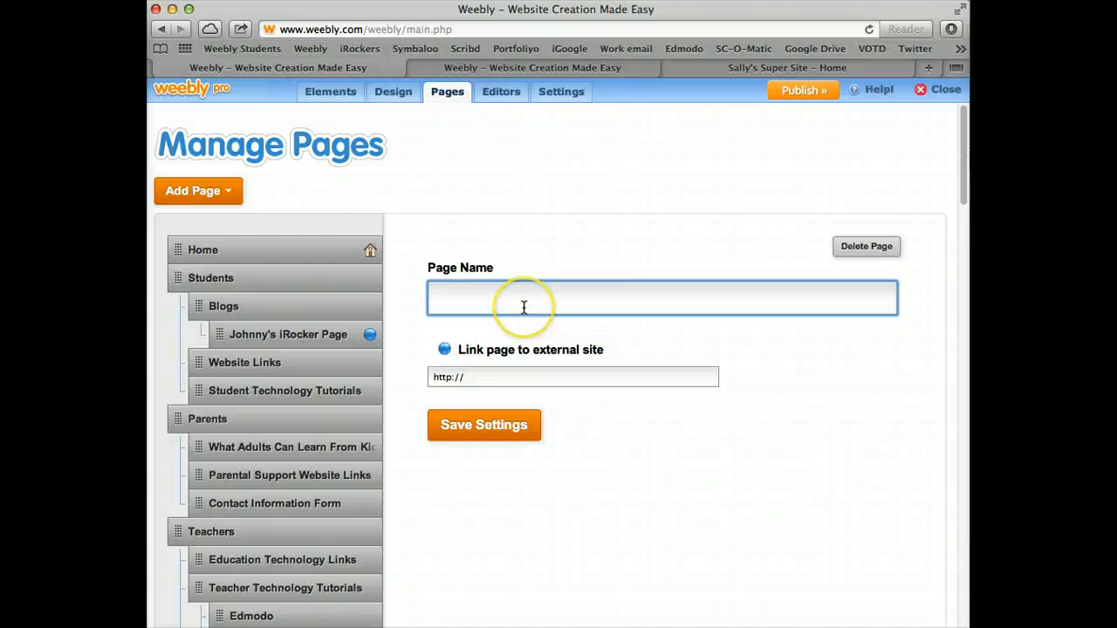
type("Sally")
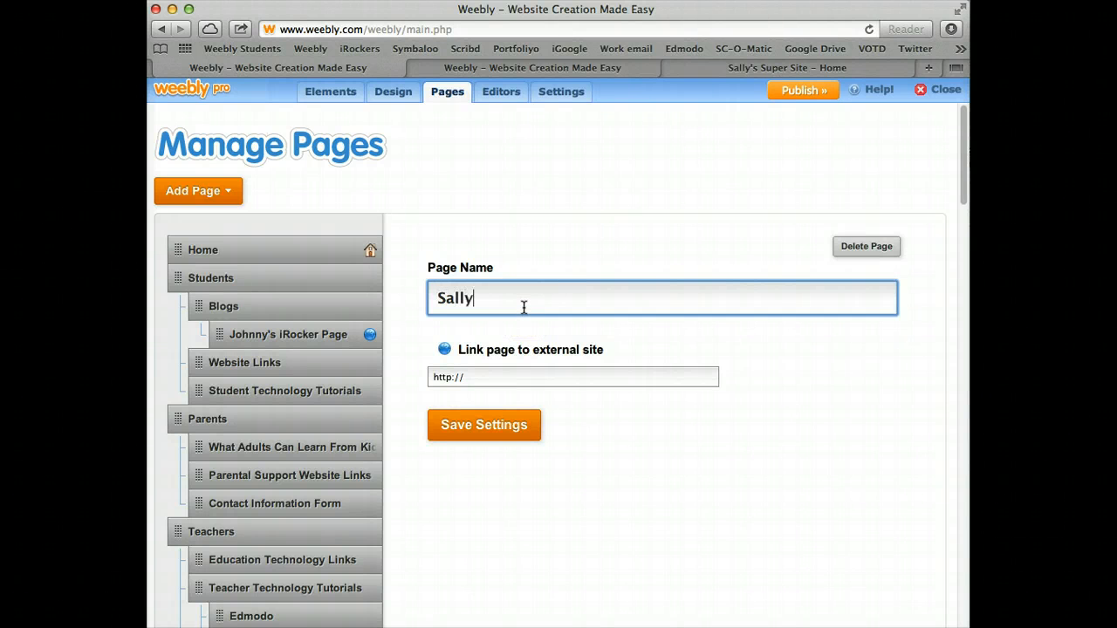
type("'s Super")
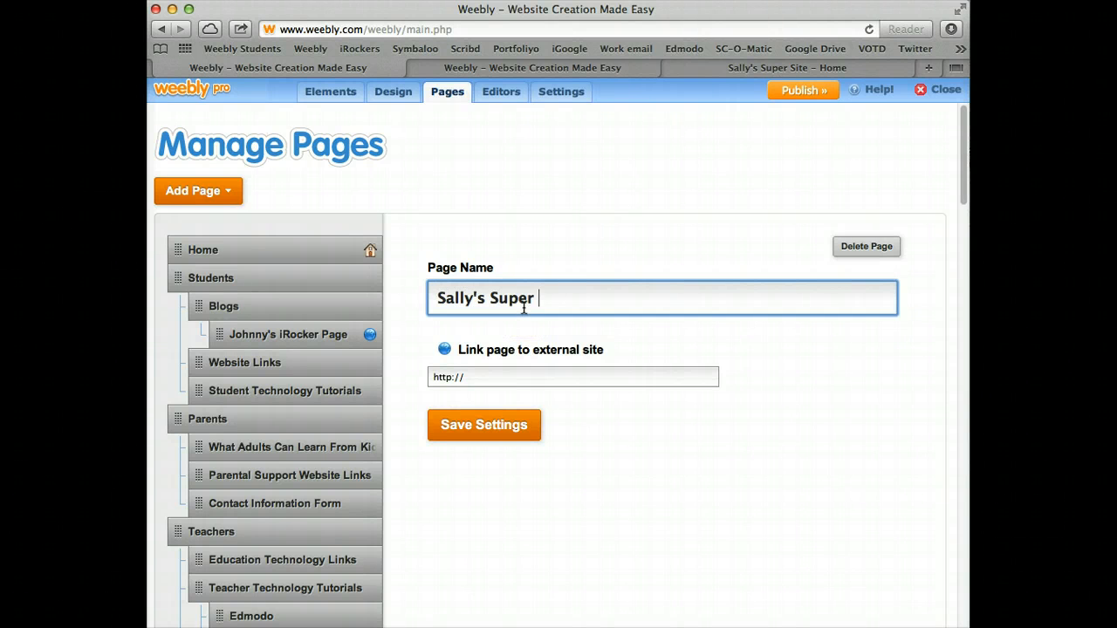
type(" Site")
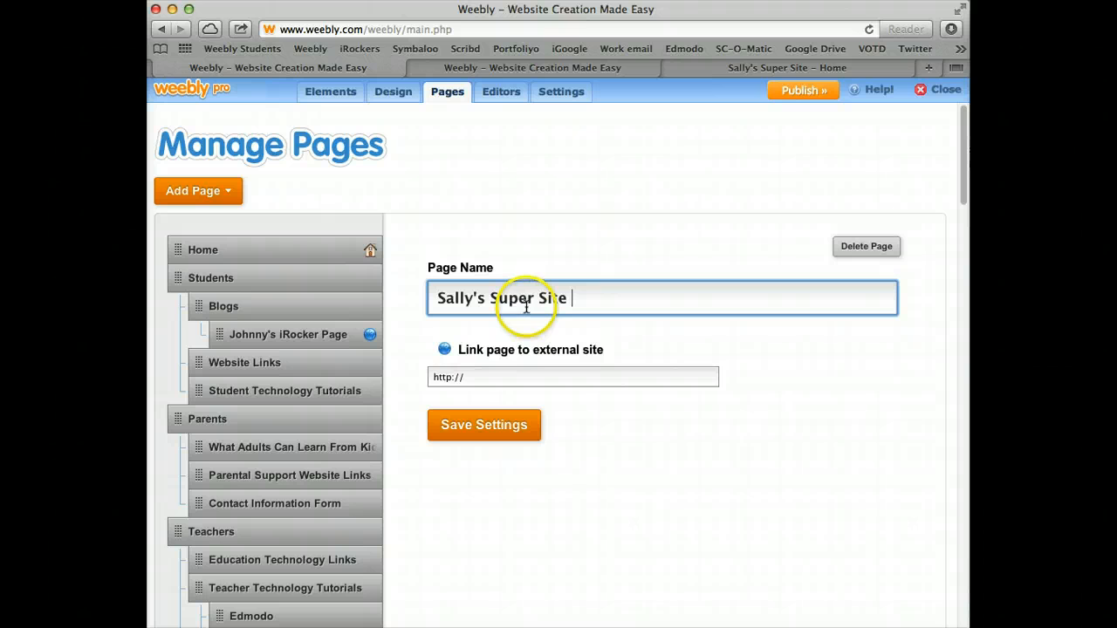
left_click(484, 379)
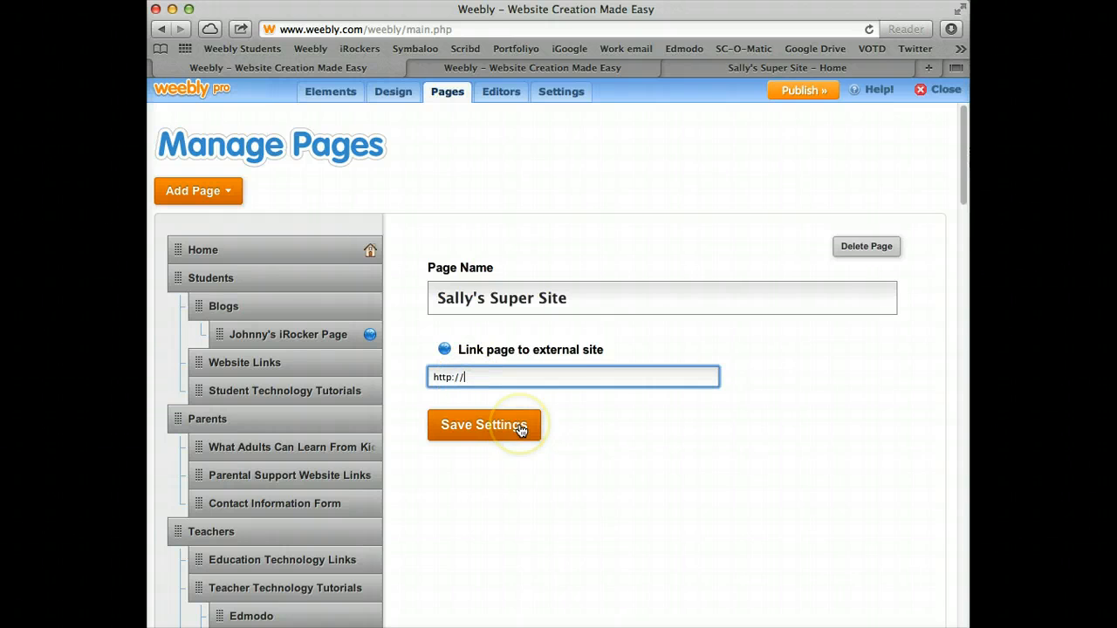
key("BackSpace")
key("BackSpace")
key("BackSpace")
key("BackSpace")
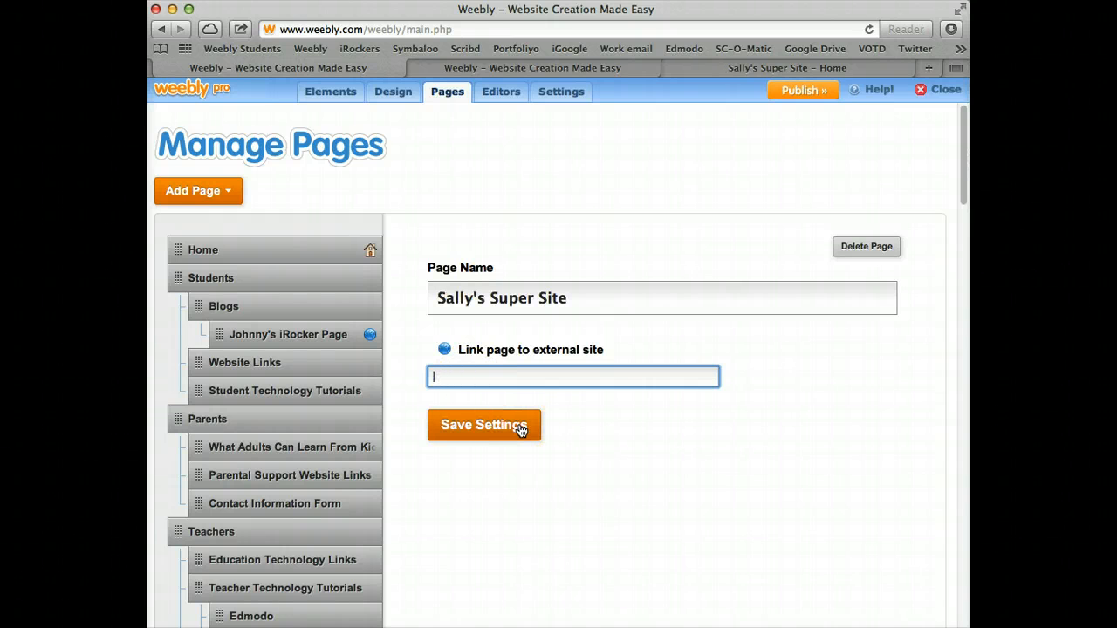
key("super+v")
left_click(519, 428)
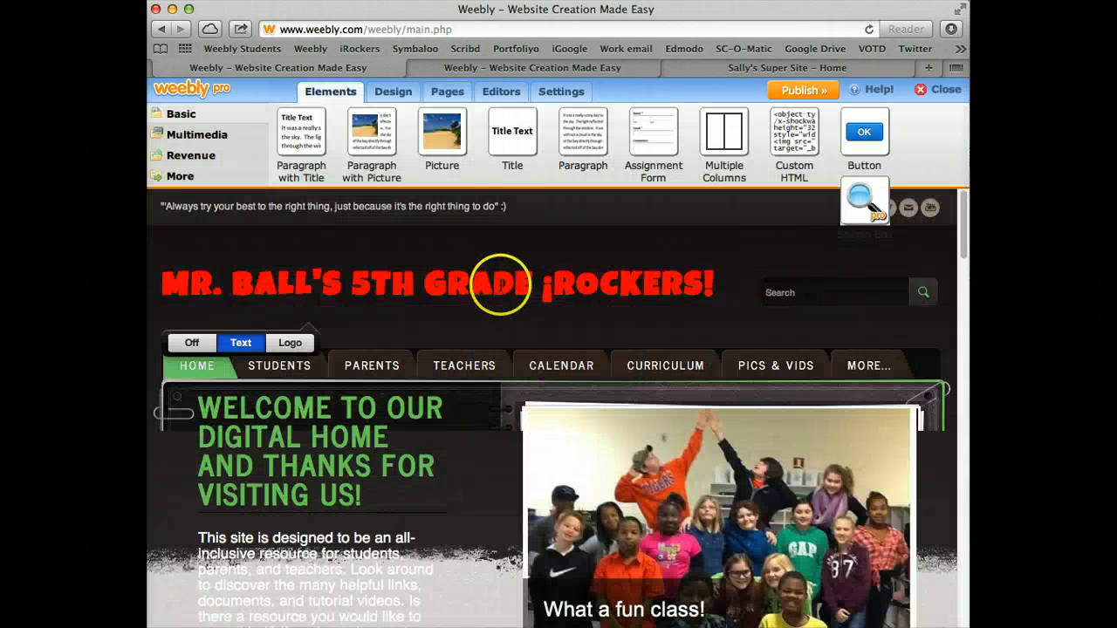
Move the Sally's Super Site page under Students > Blogs and save the new page order
left_click(447, 91)
scroll(666, 431, "down", 15)
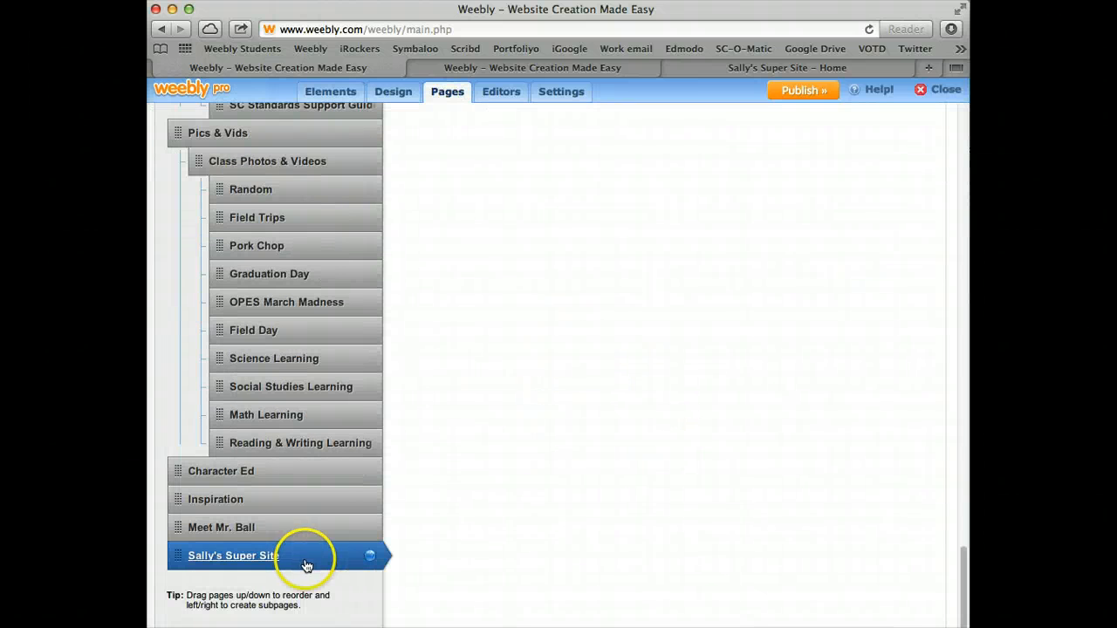
left_click_drag(307, 564, 337, 328)
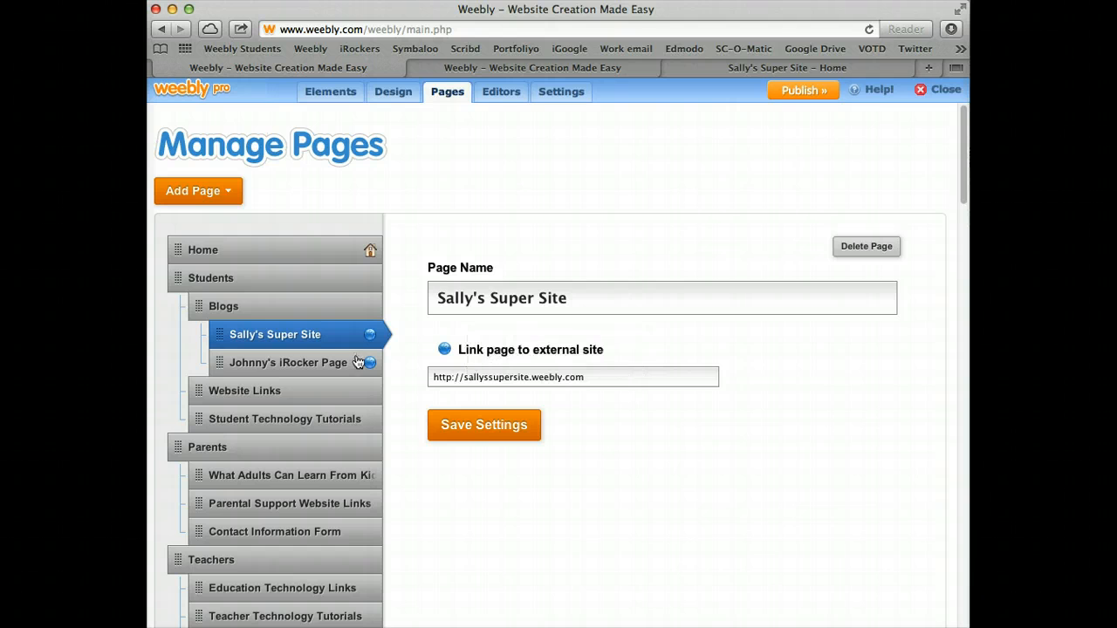
left_click(459, 427)
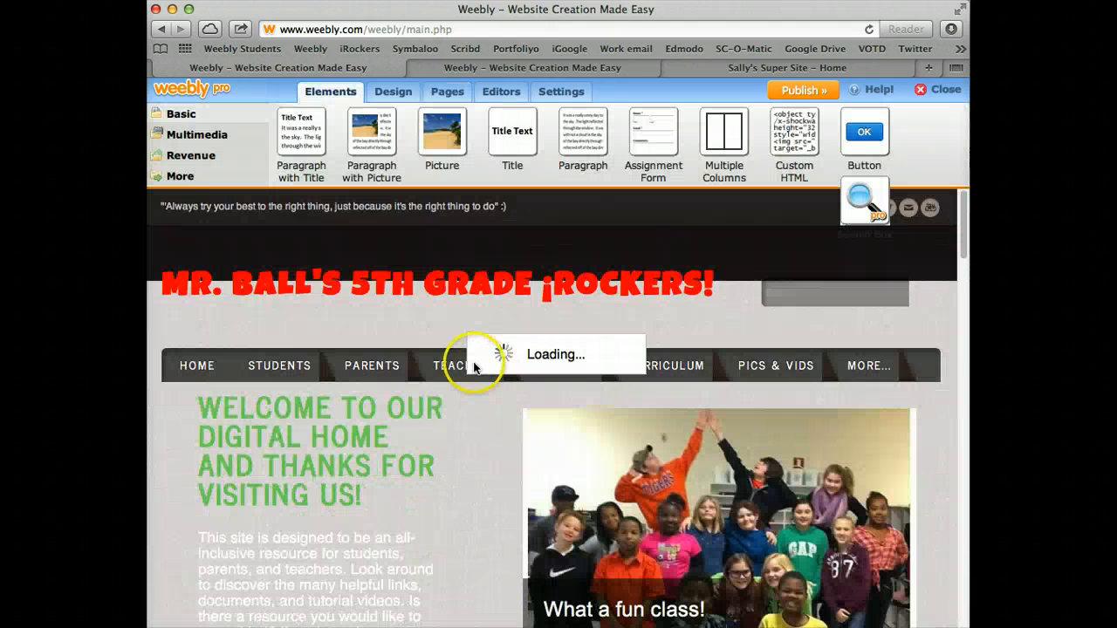
Publish the class site and close the Website Published confirmation
left_click(804, 92)
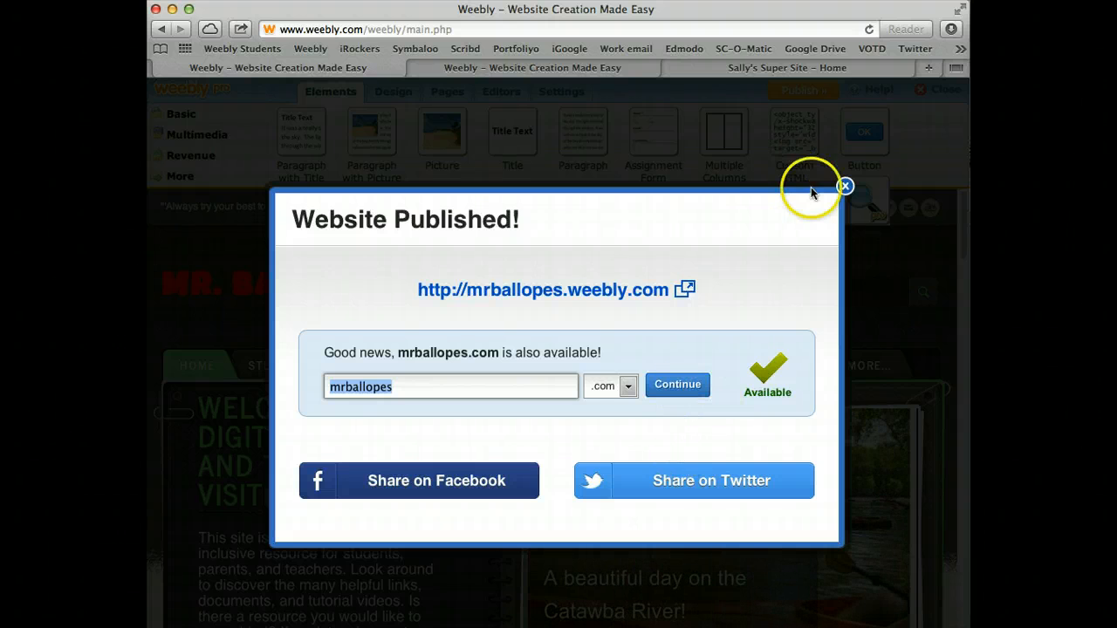
left_click(845, 186)
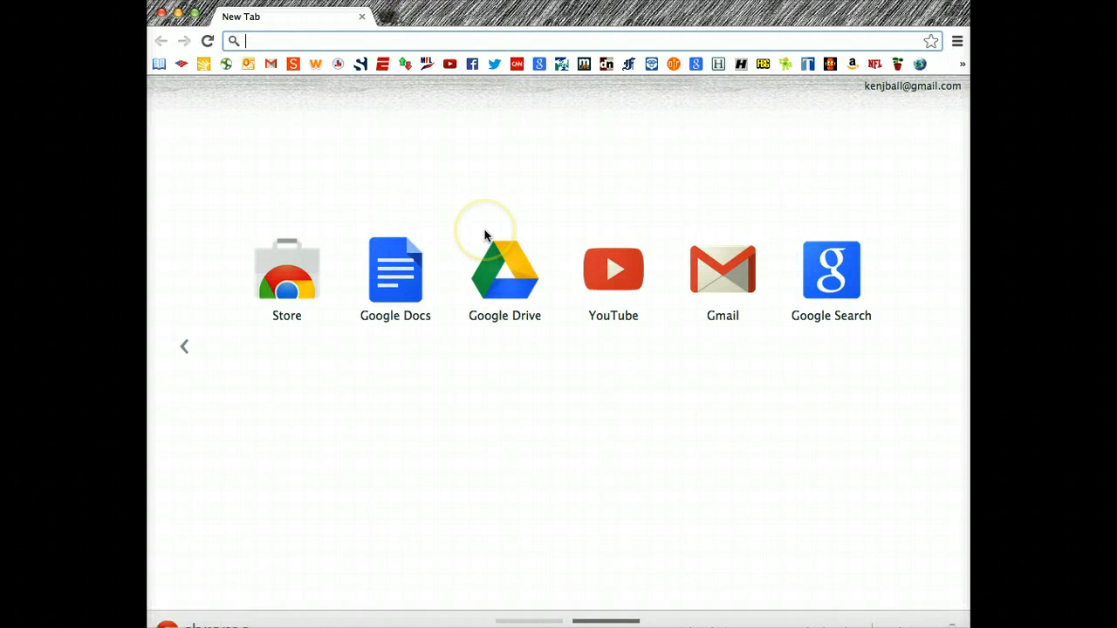
type("www")
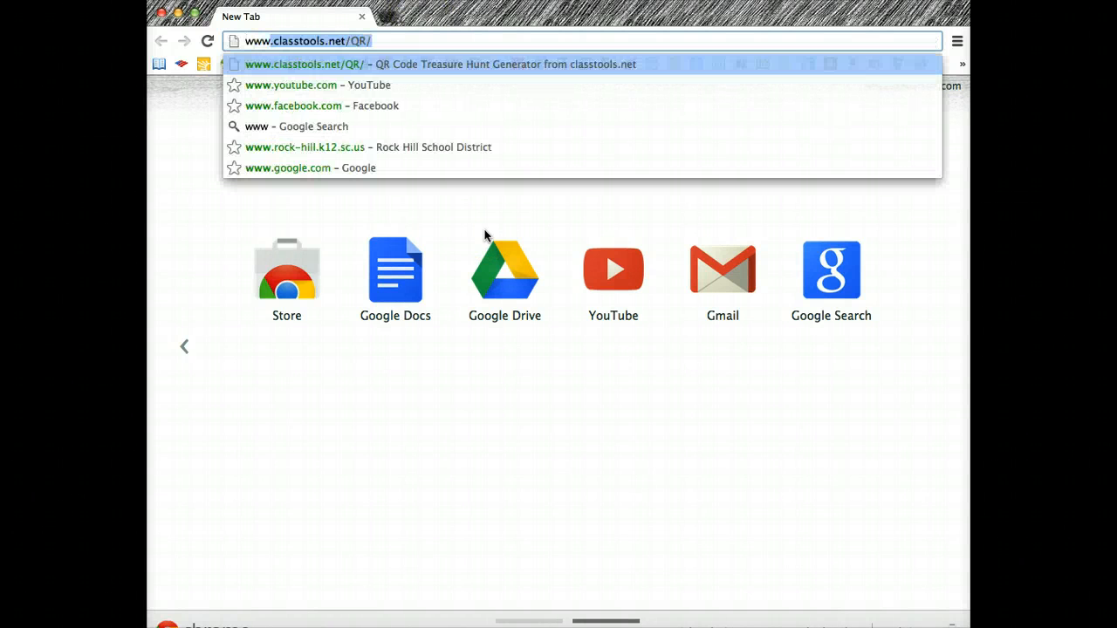
type(".mrball")
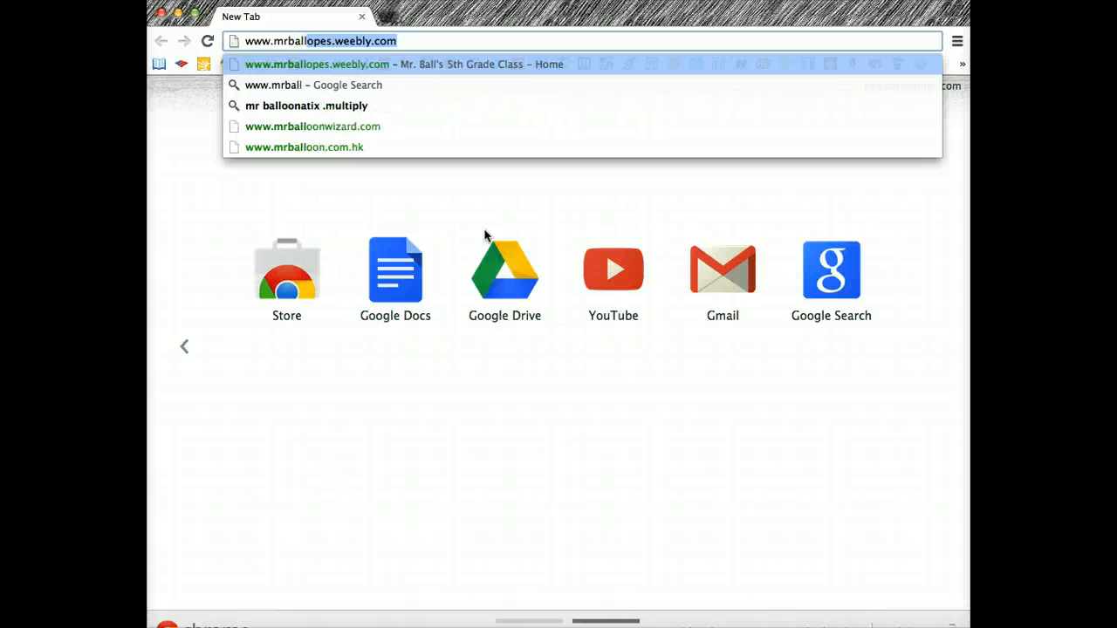
type("opes")
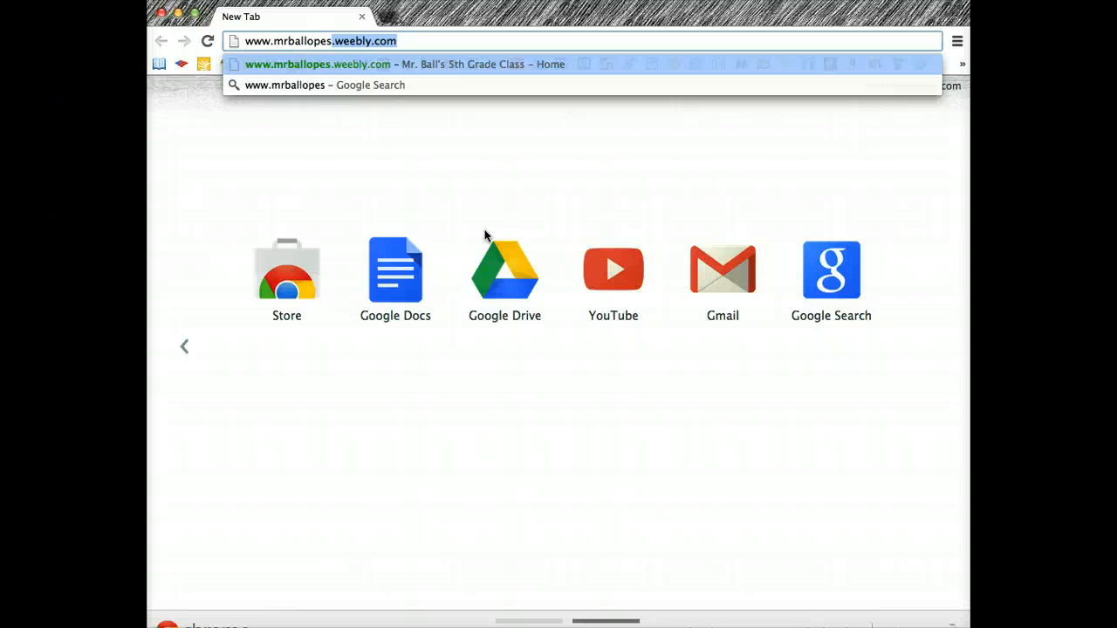
key("Return")
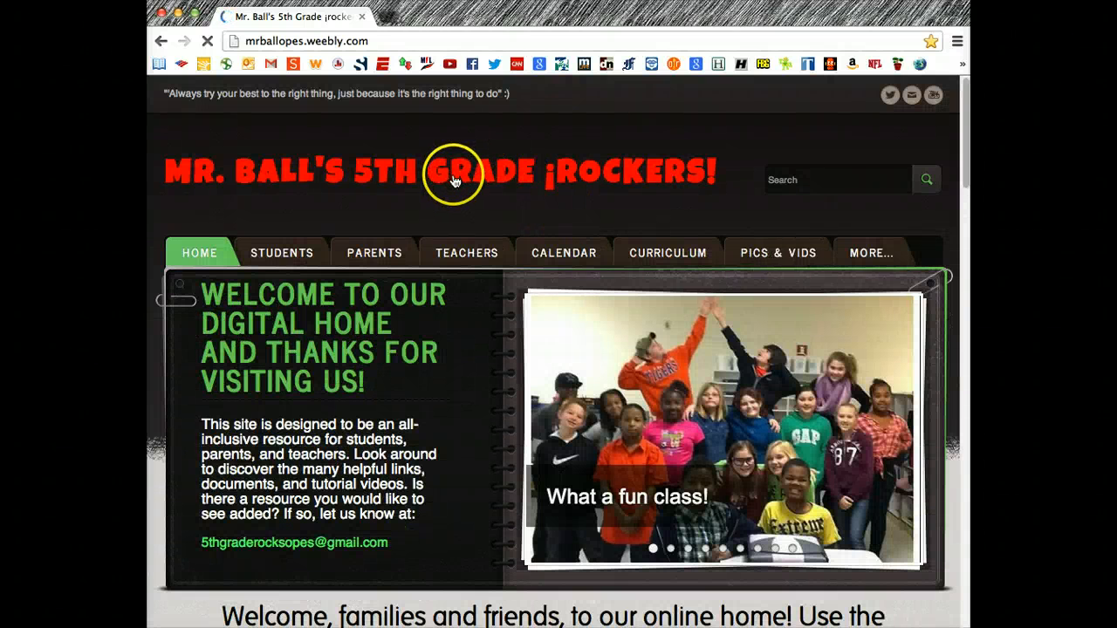
Follow Students > Blogs > Sally's Super Site and log in with the site's password
mouse_move(301, 252)
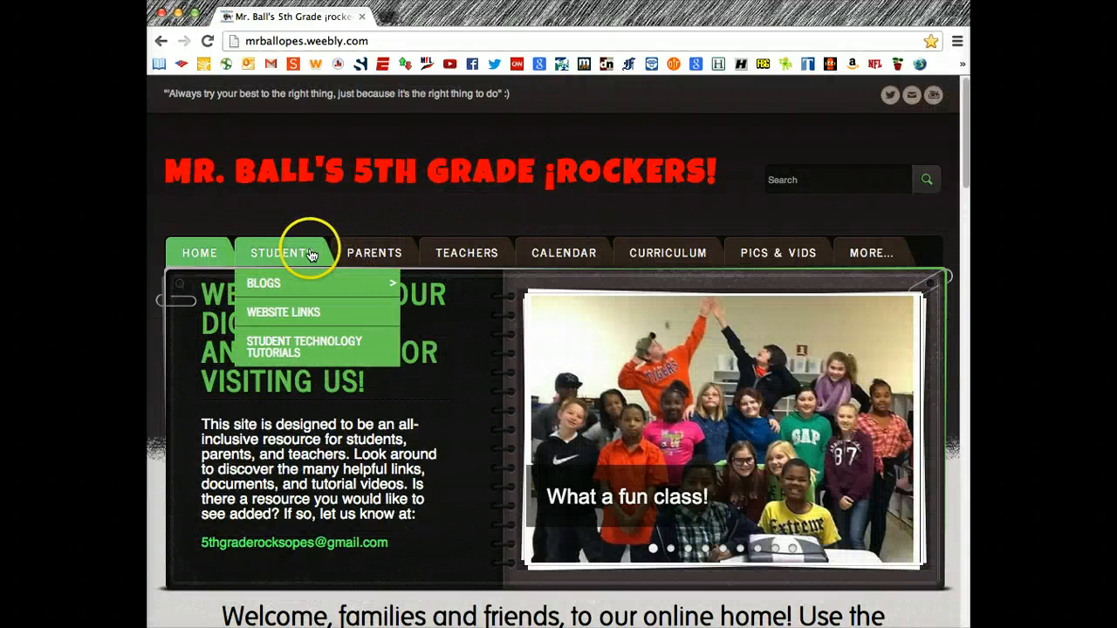
mouse_move(299, 282)
left_click(441, 285)
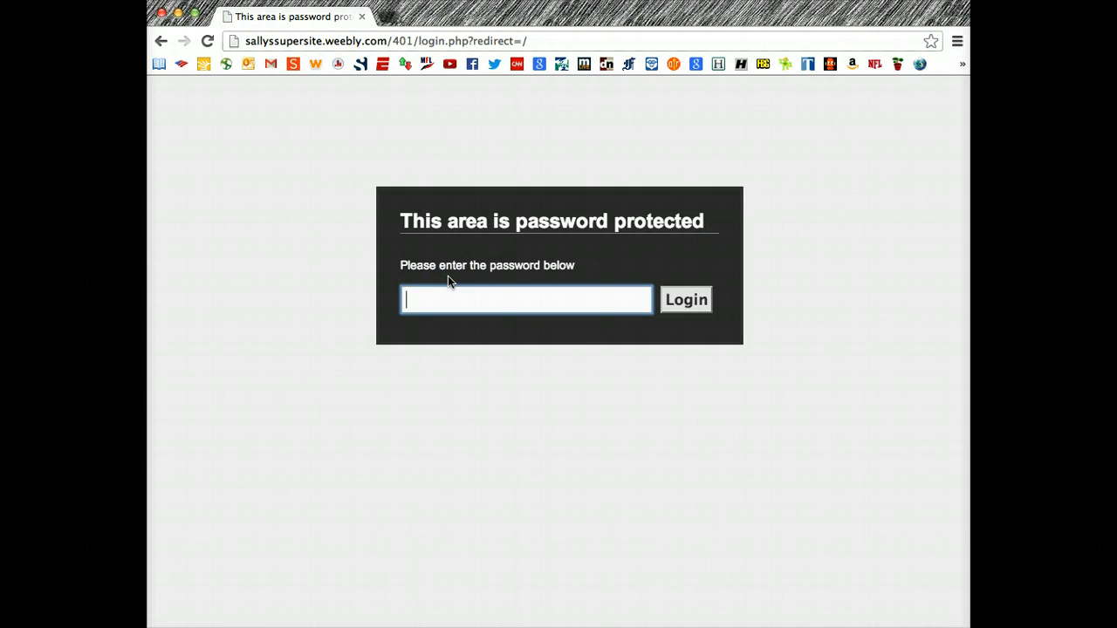
type("••••••••")
left_click(677, 297)
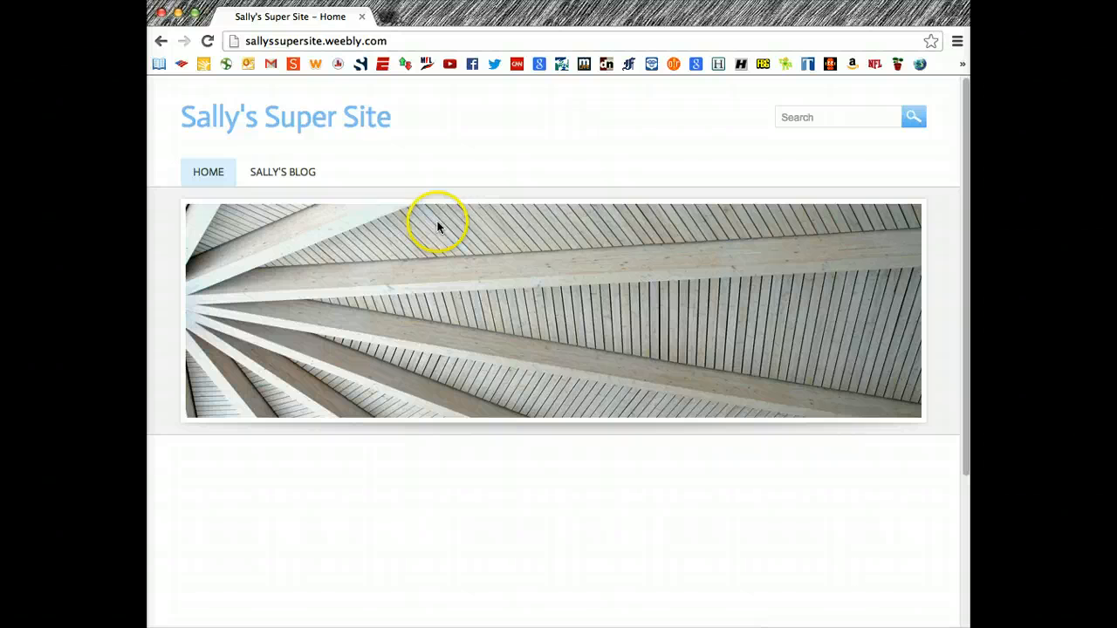
Return to the class site and reopen Sally's Super Site from the Students > Blogs menu
left_click(160, 42)
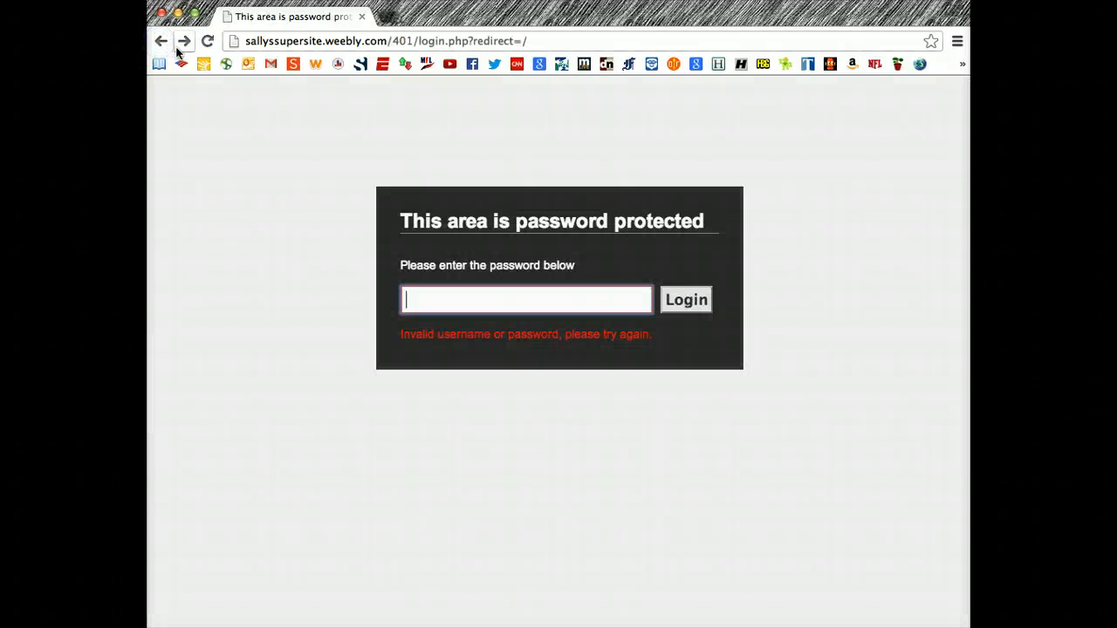
left_click(163, 42)
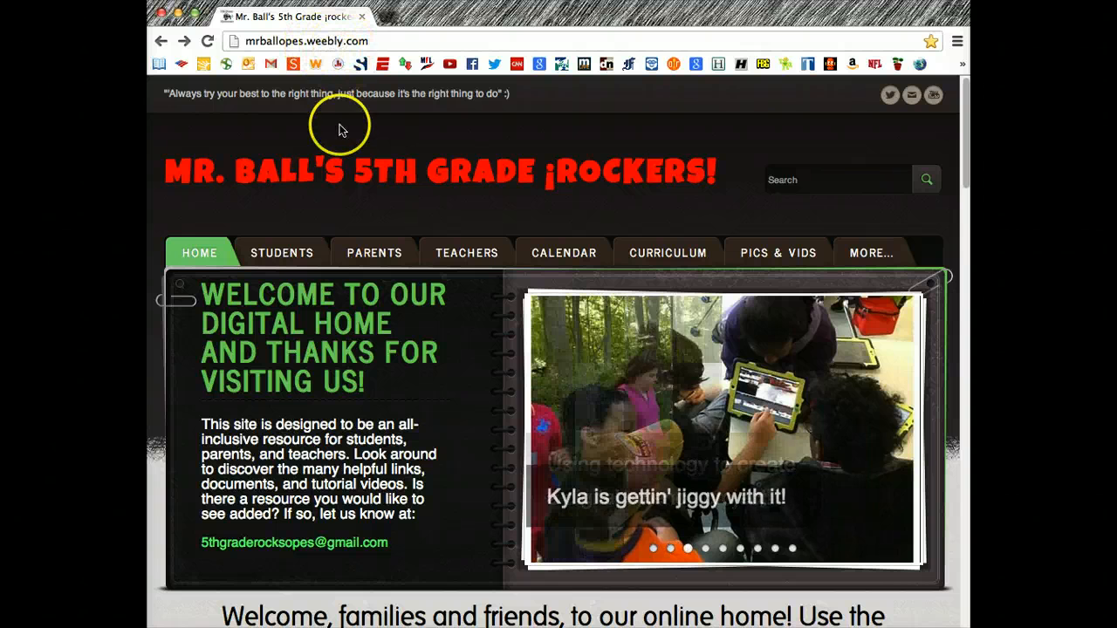
mouse_move(290, 252)
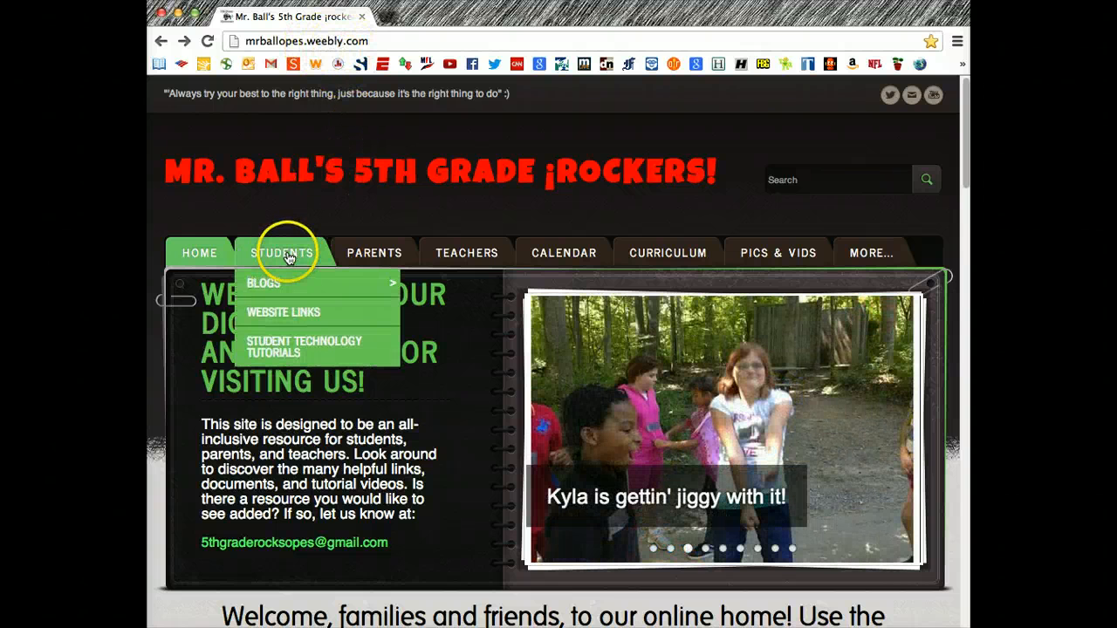
mouse_move(282, 285)
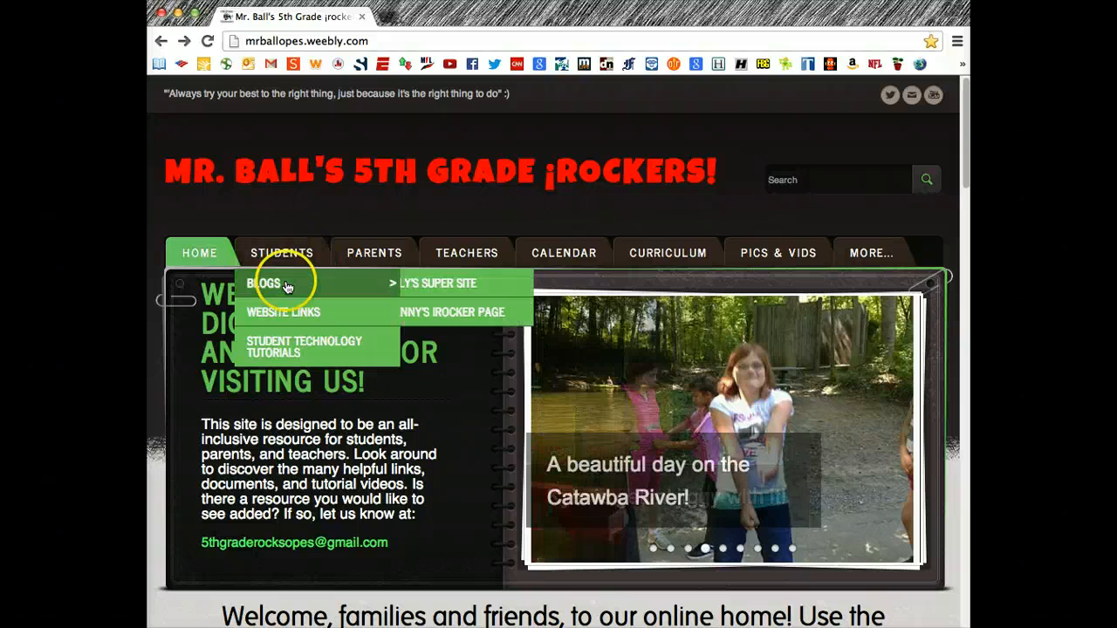
left_click(428, 284)
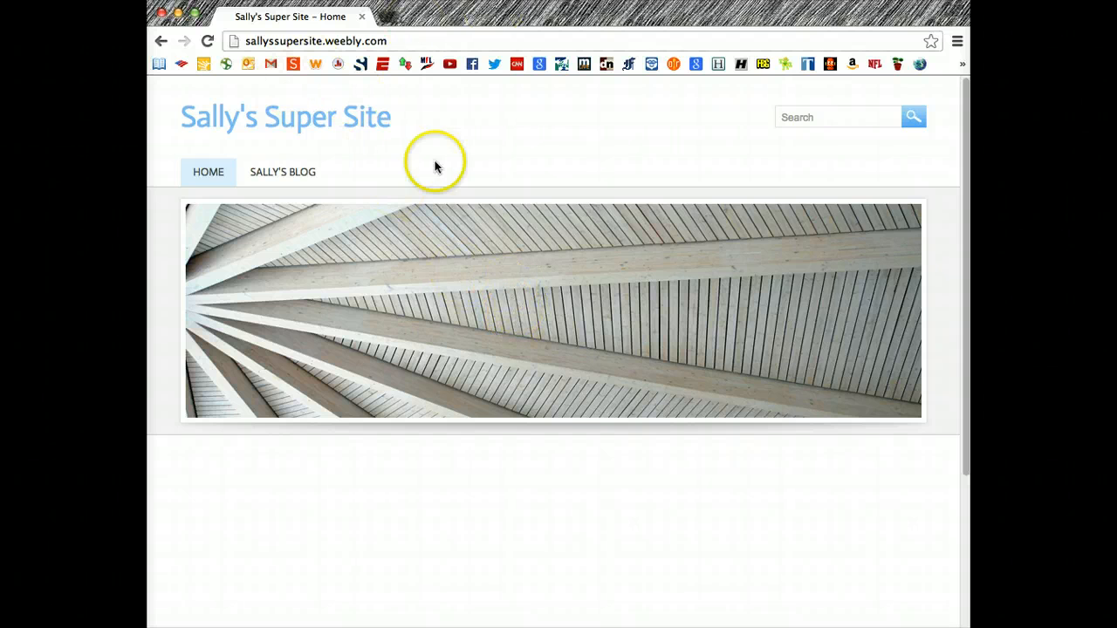
On Sally's Blog, comment on My First Blog Post that the reader enjoyed the latest post
left_click(265, 174)
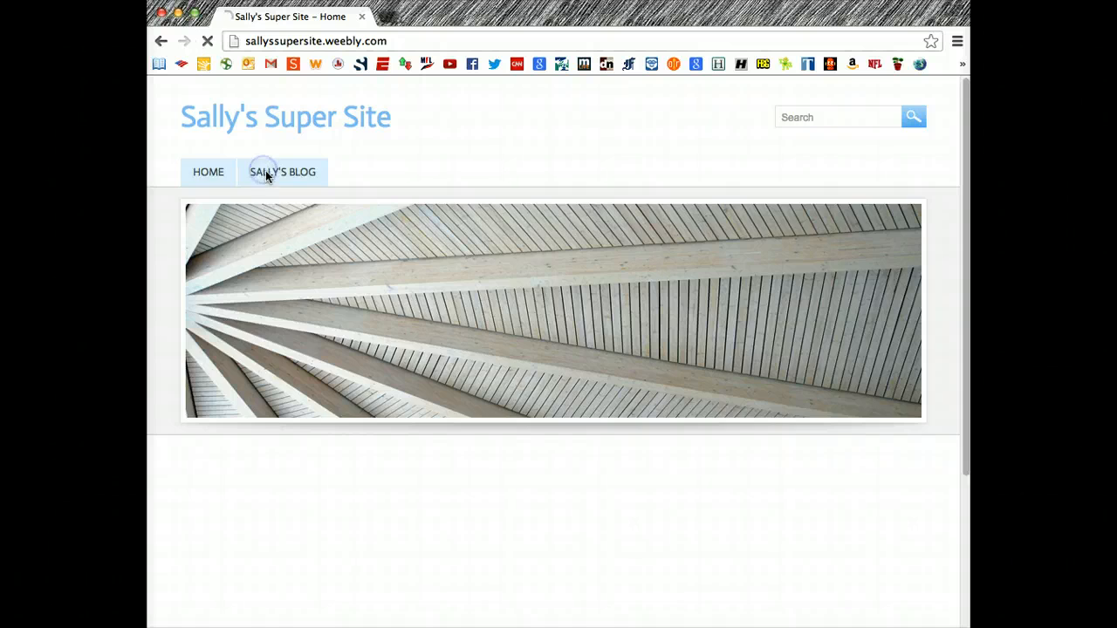
scroll(511, 469, "down", 5)
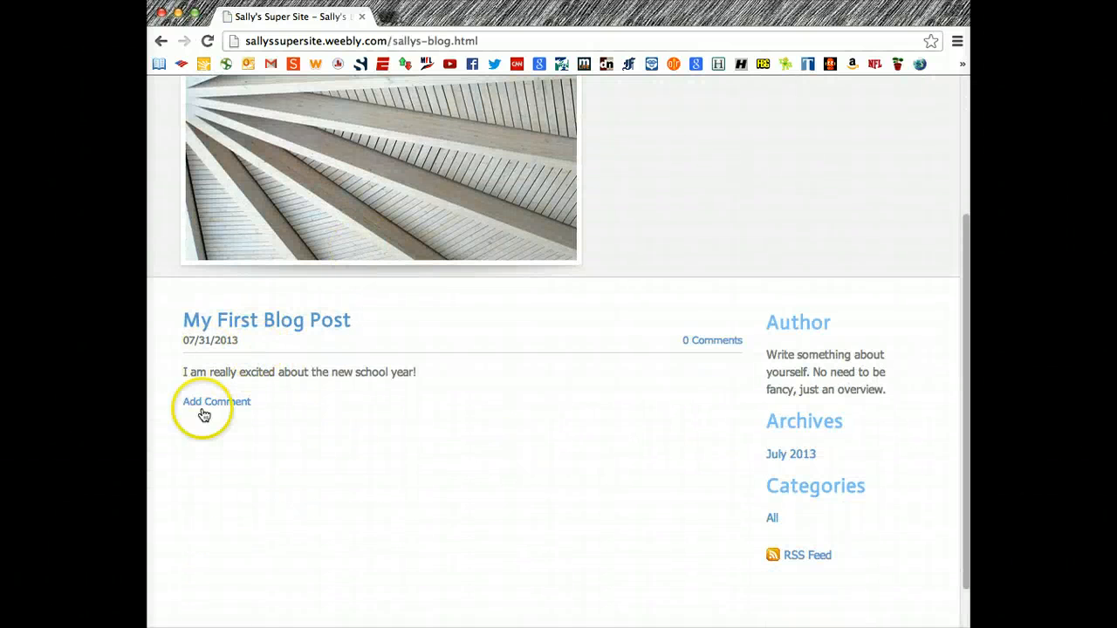
left_click(213, 403)
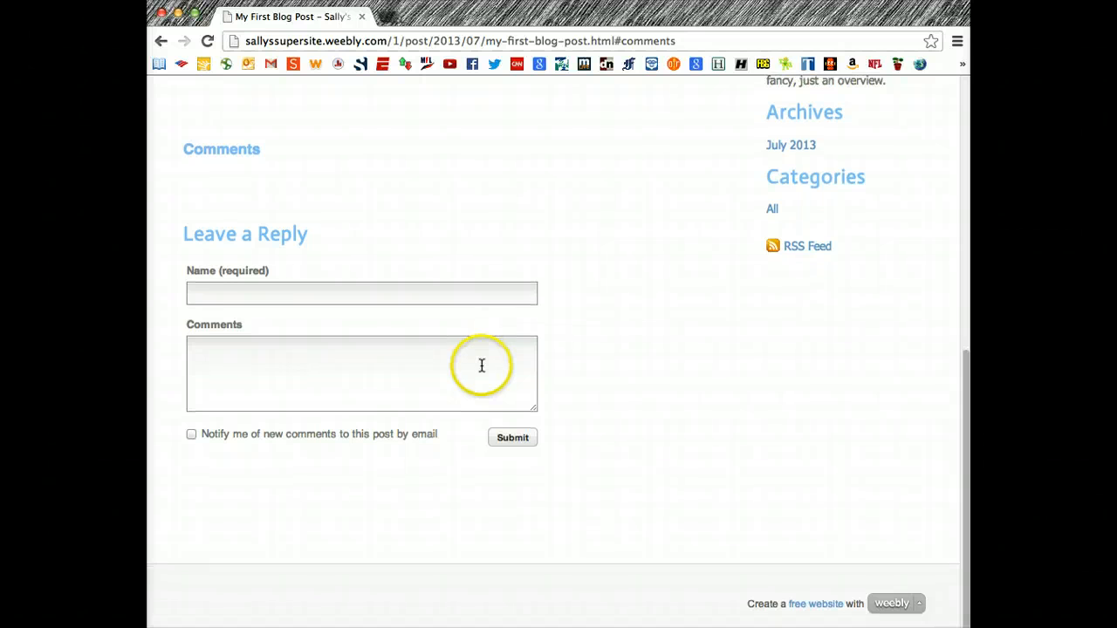
left_click(374, 301)
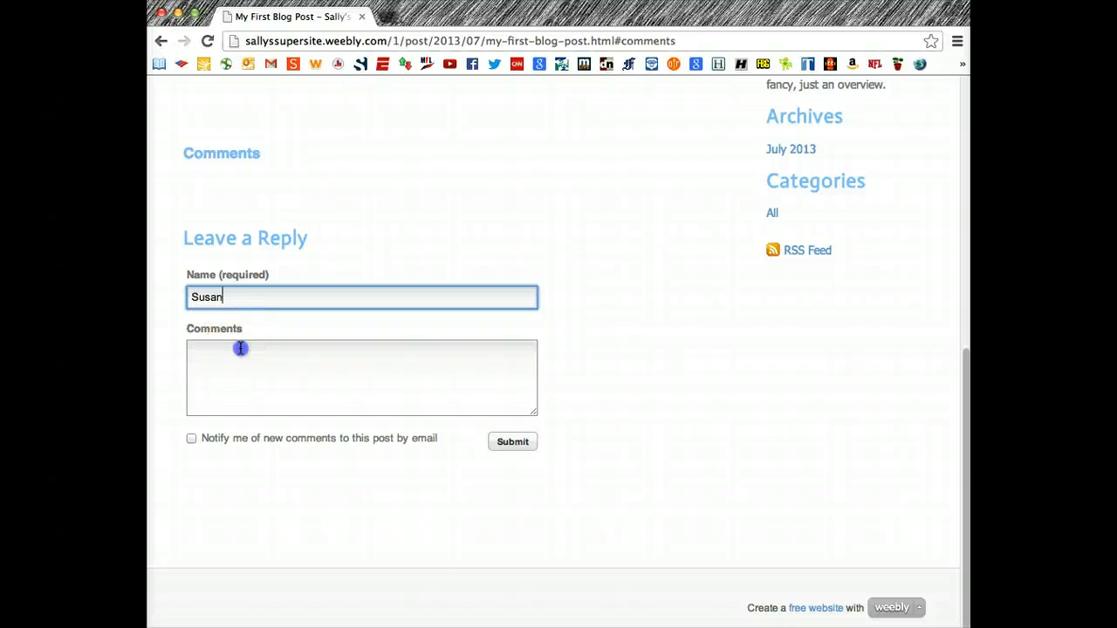
left_click(239, 346)
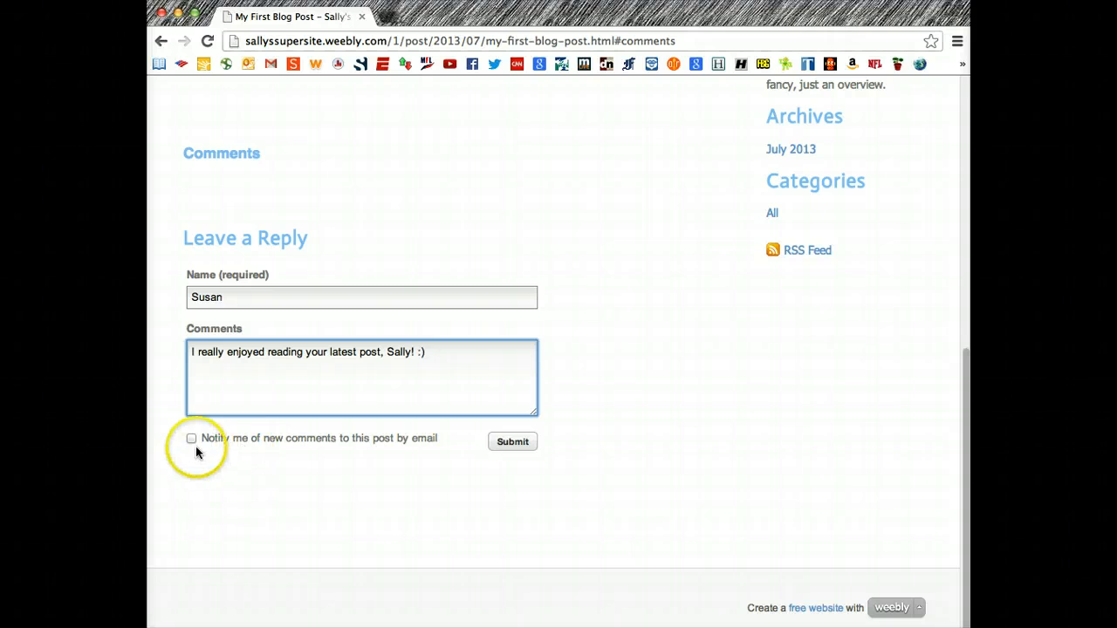
left_click(511, 441)
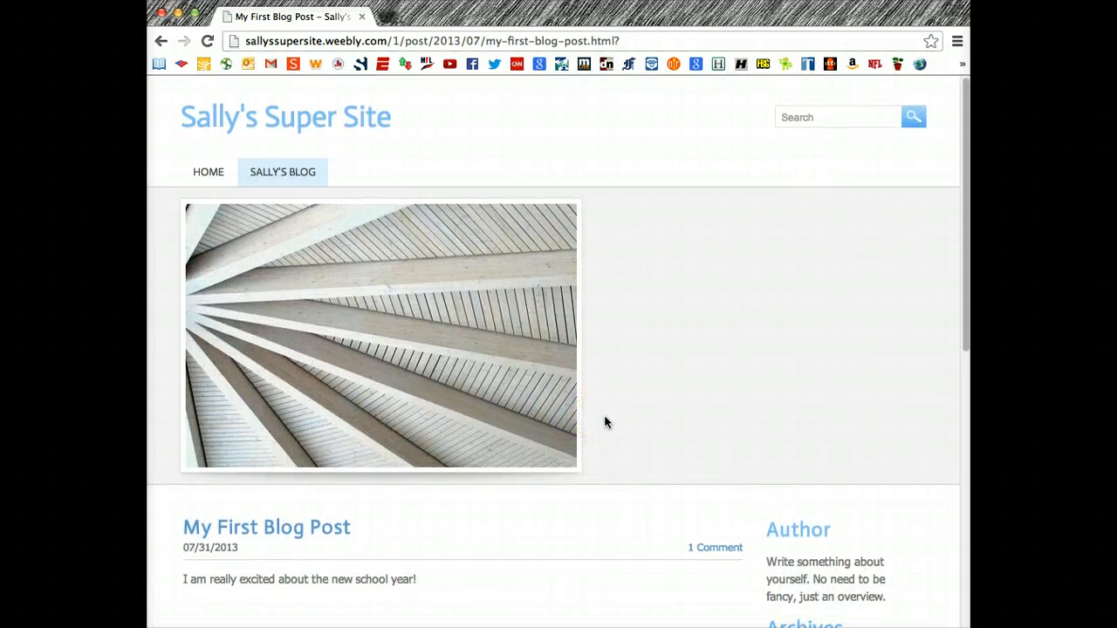
Scroll through My First Blog Post to confirm the new comment appears under Comments
scroll(604, 422, "down", 3)
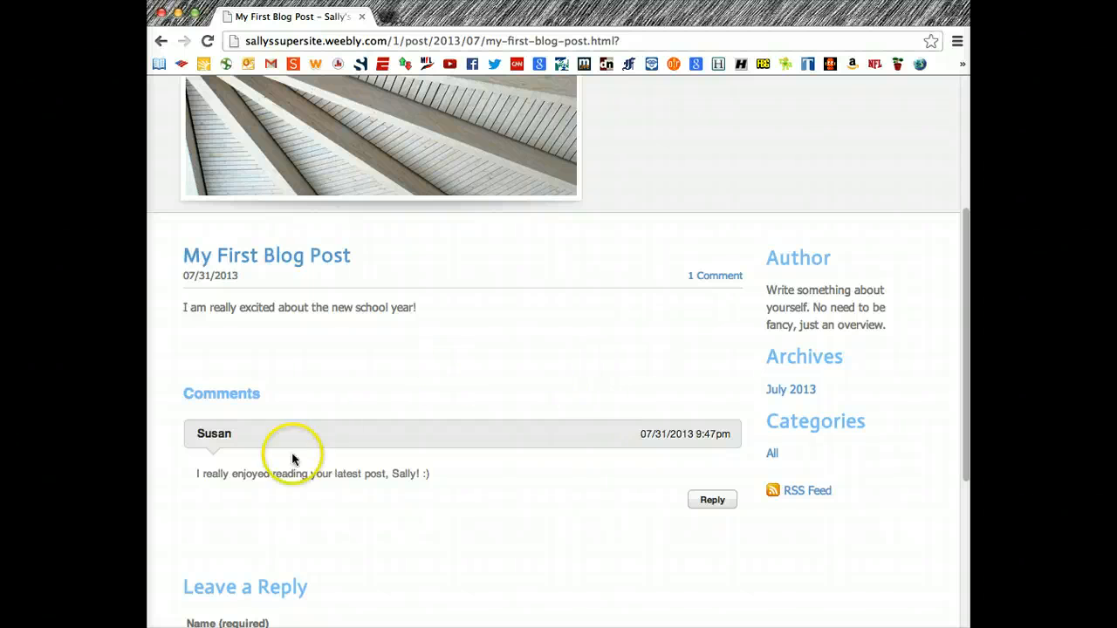
scroll(493, 362, "up", 3)
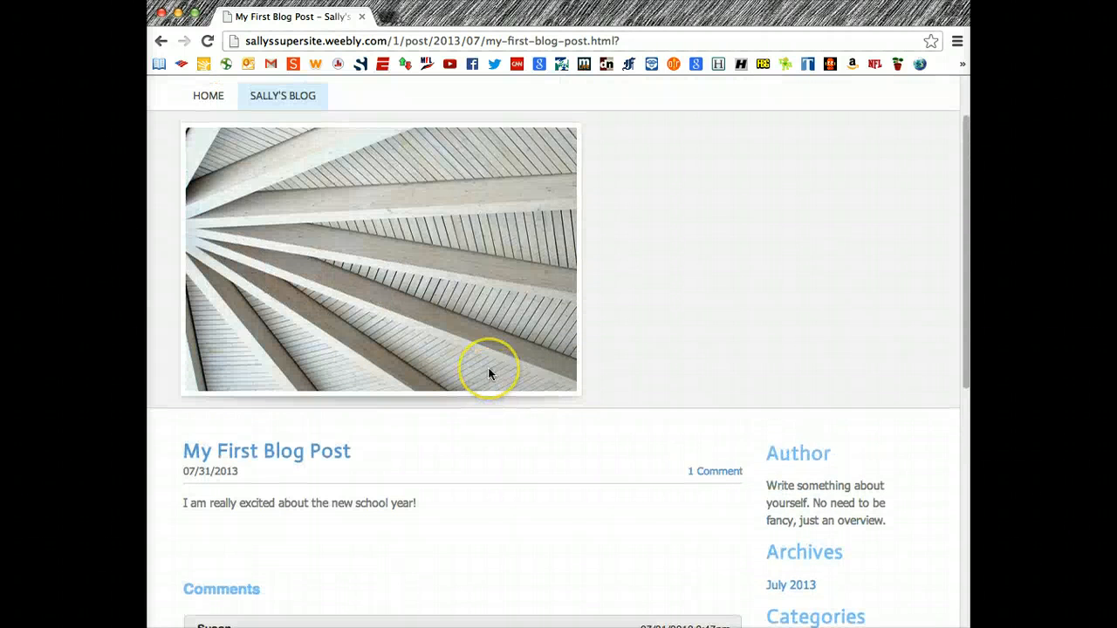
scroll(381, 313, "down", 3)
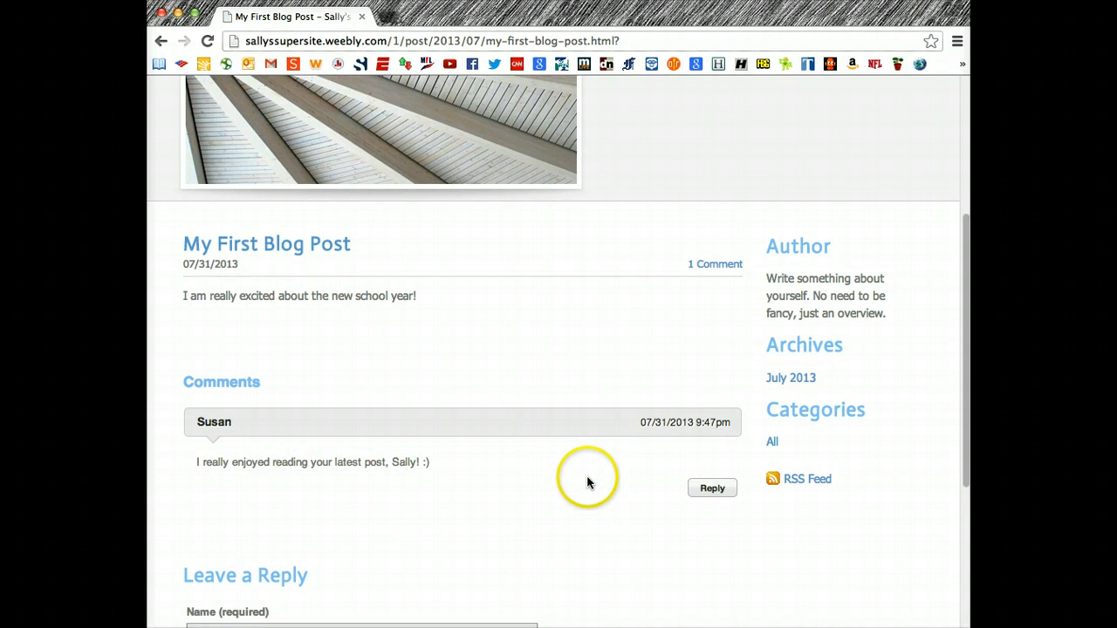
scroll(589, 480, "down", 1)
scroll(524, 462, "down", 2)
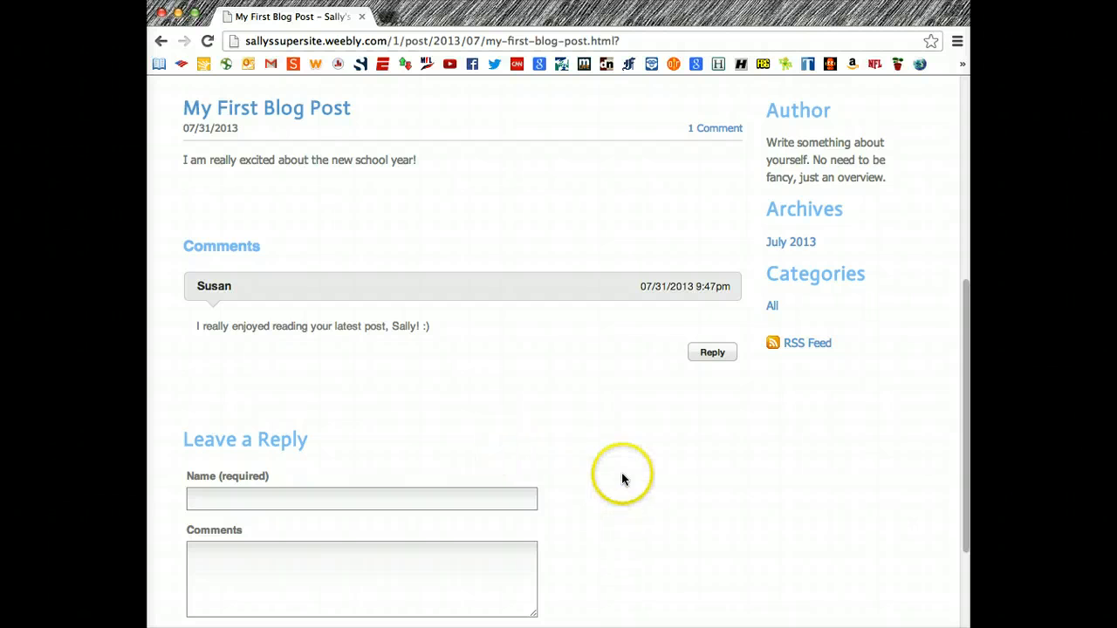
scroll(623, 478, "up", 5)
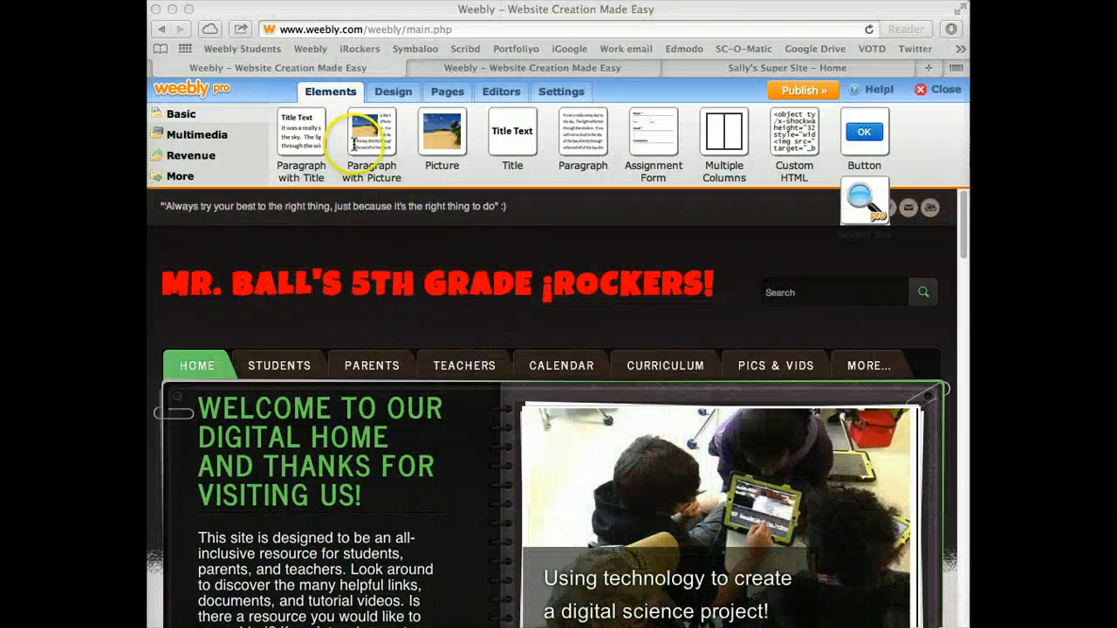
left_click(927, 90)
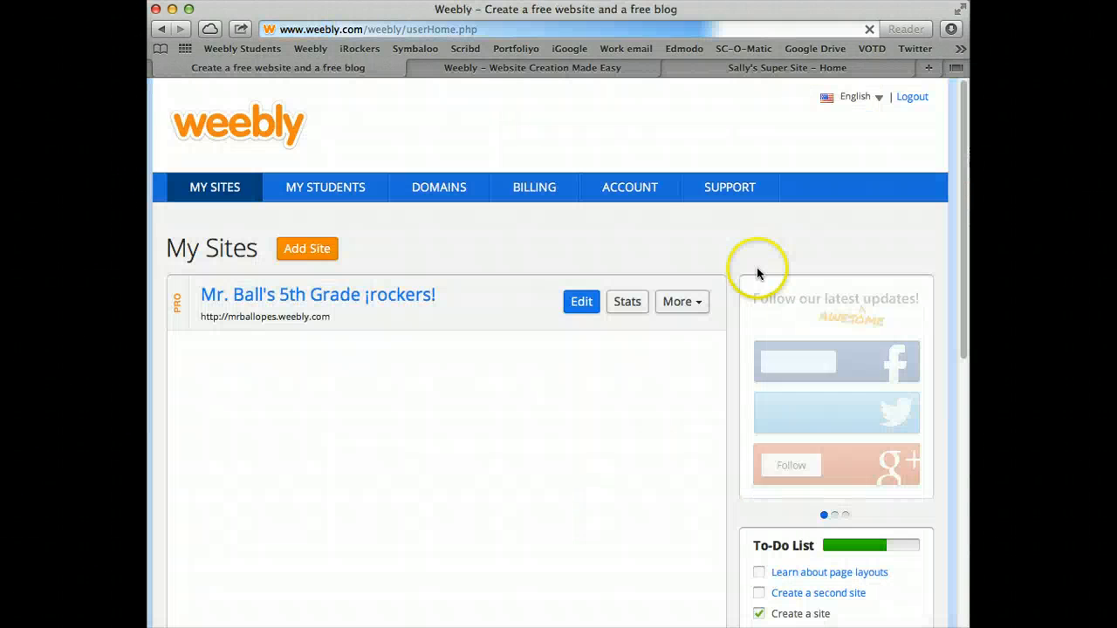
left_click(297, 188)
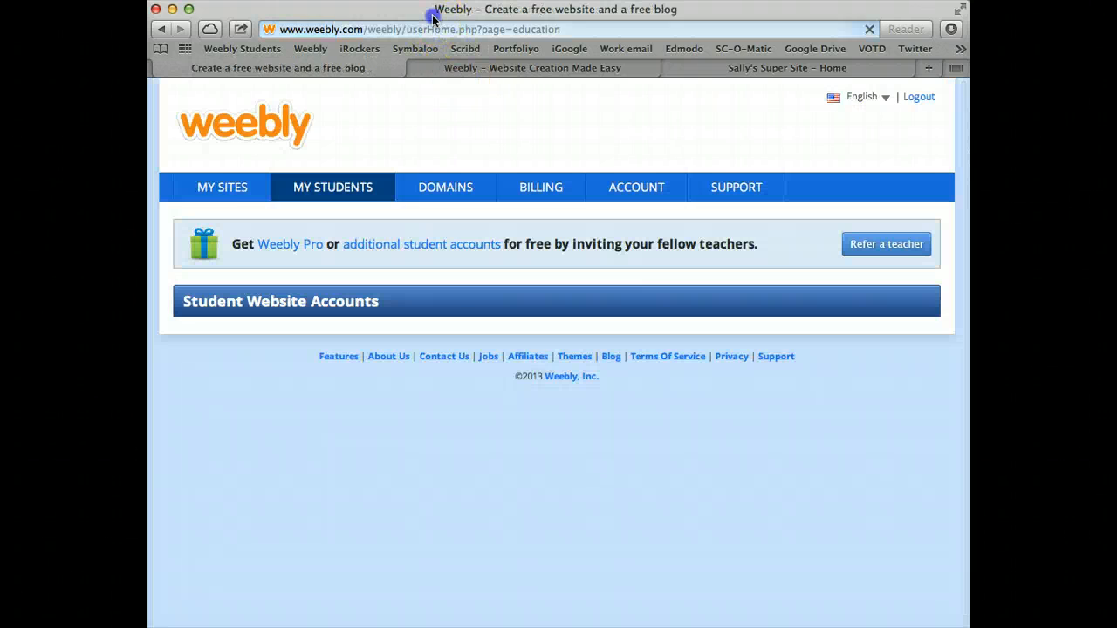
left_click_drag(432, 13, 454, 205)
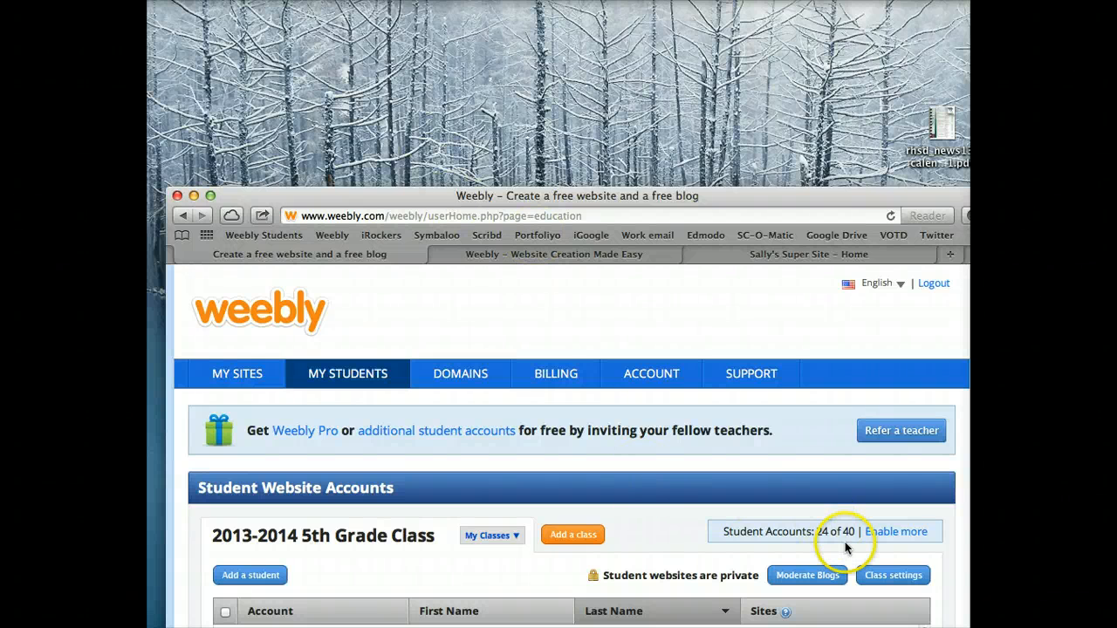
left_click_drag(433, 198, 418, 194)
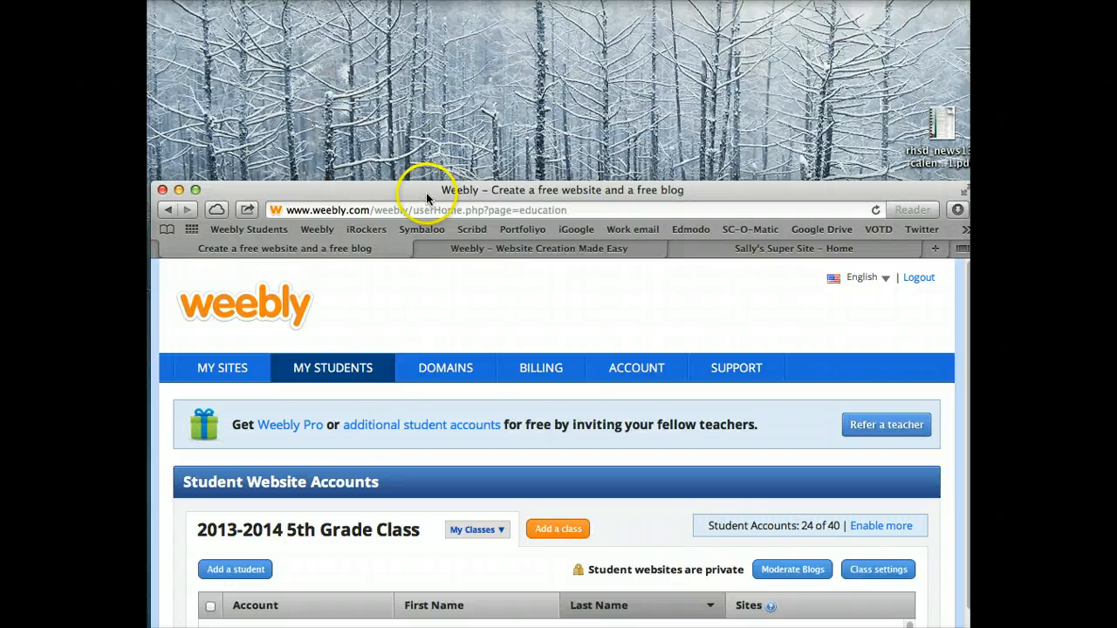
left_click_drag(426, 193, 426, 187)
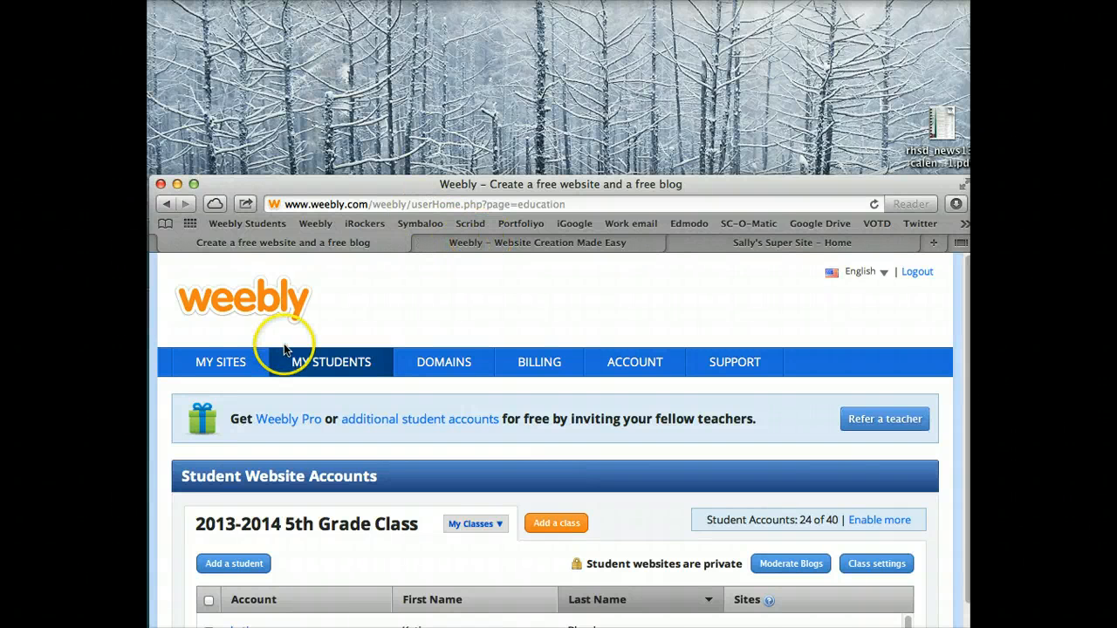
left_click(243, 363)
left_click_drag(357, 192, 358, 18)
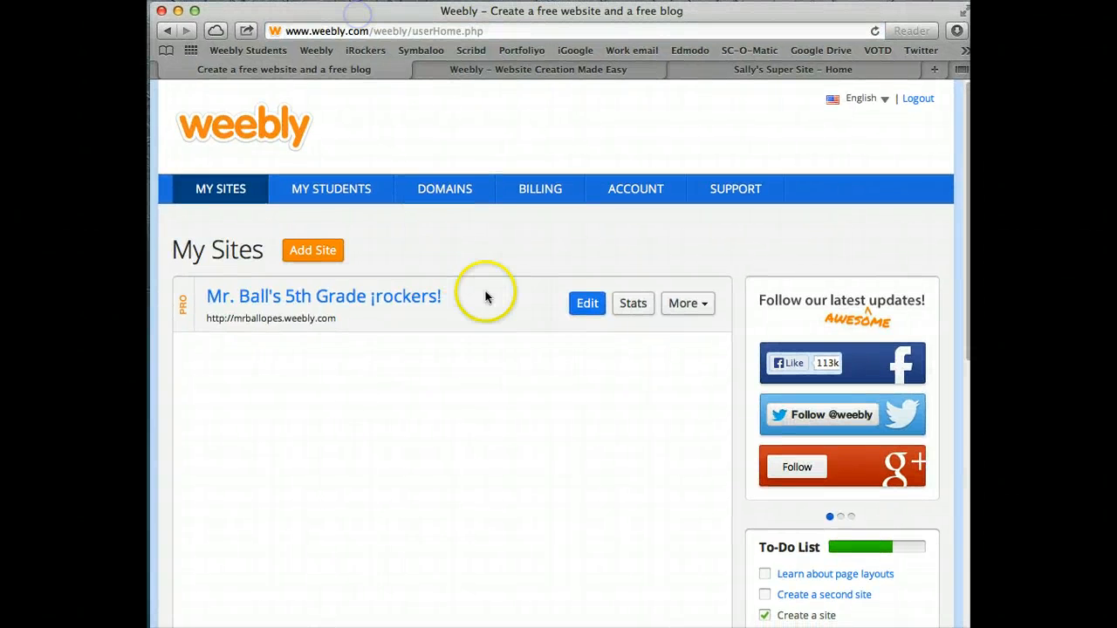
left_click(585, 303)
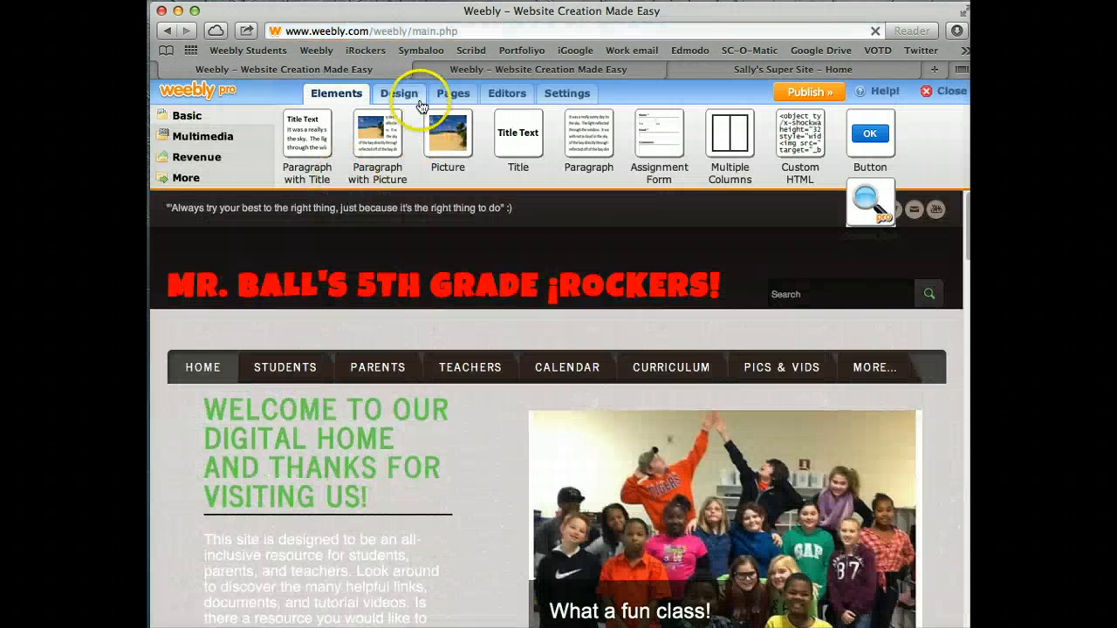
Add a new External Link page in Pages, then go back to the home page editor
left_click(448, 96)
left_click(197, 193)
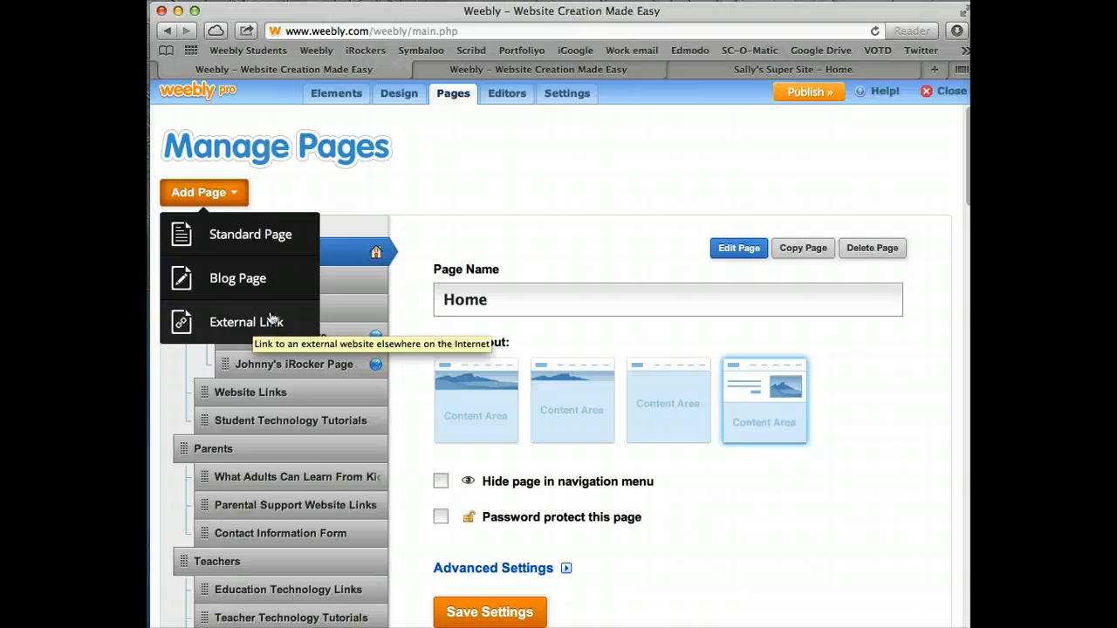
left_click(266, 321)
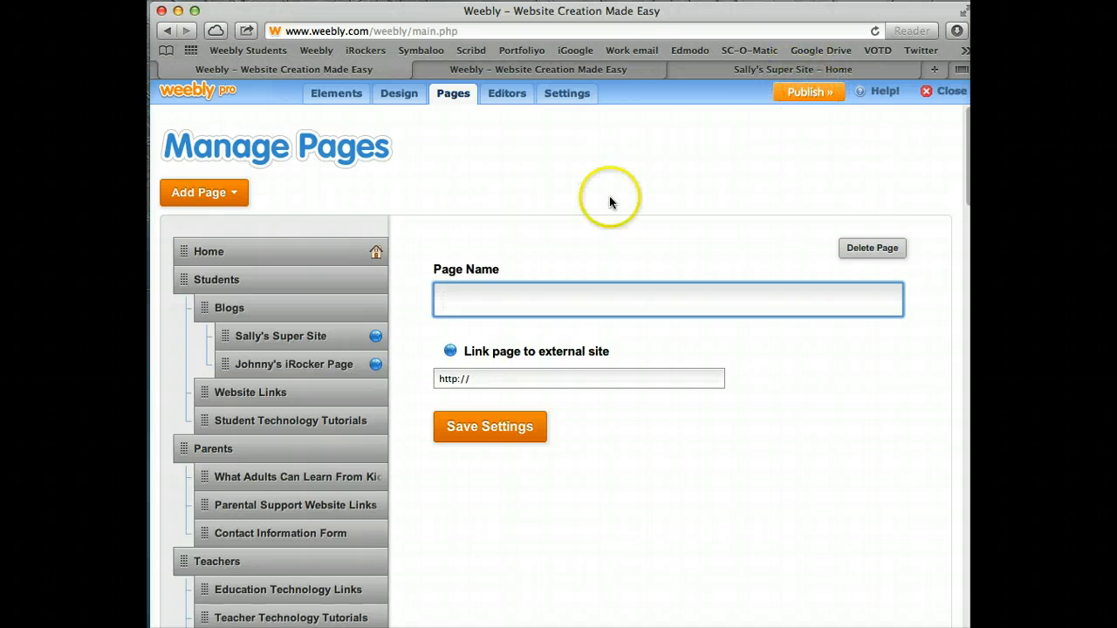
left_click(322, 219)
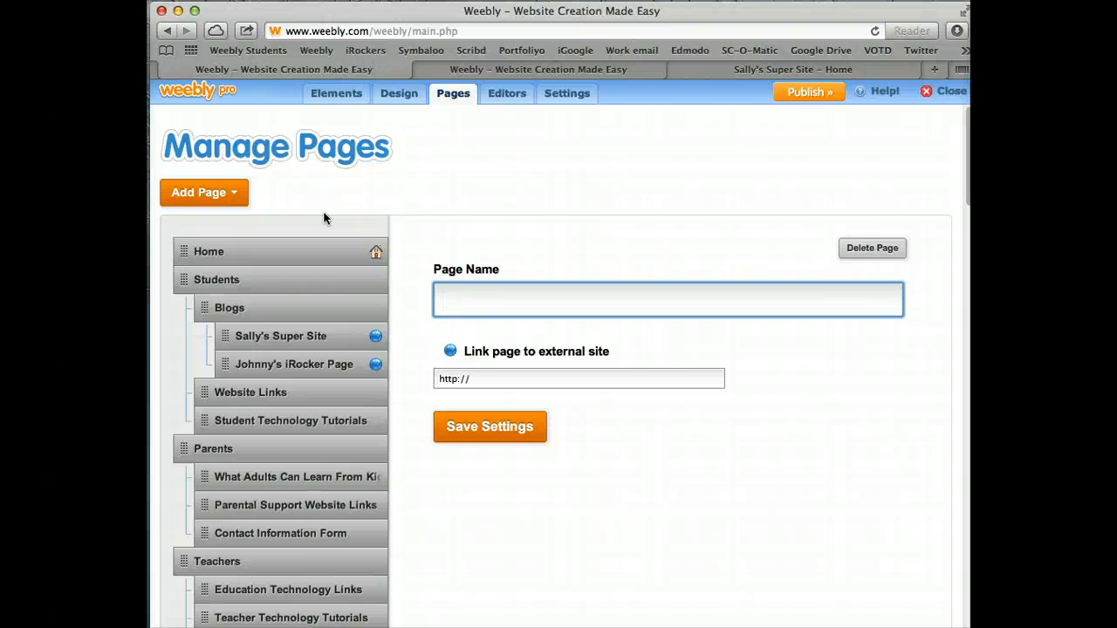
left_click(326, 104)
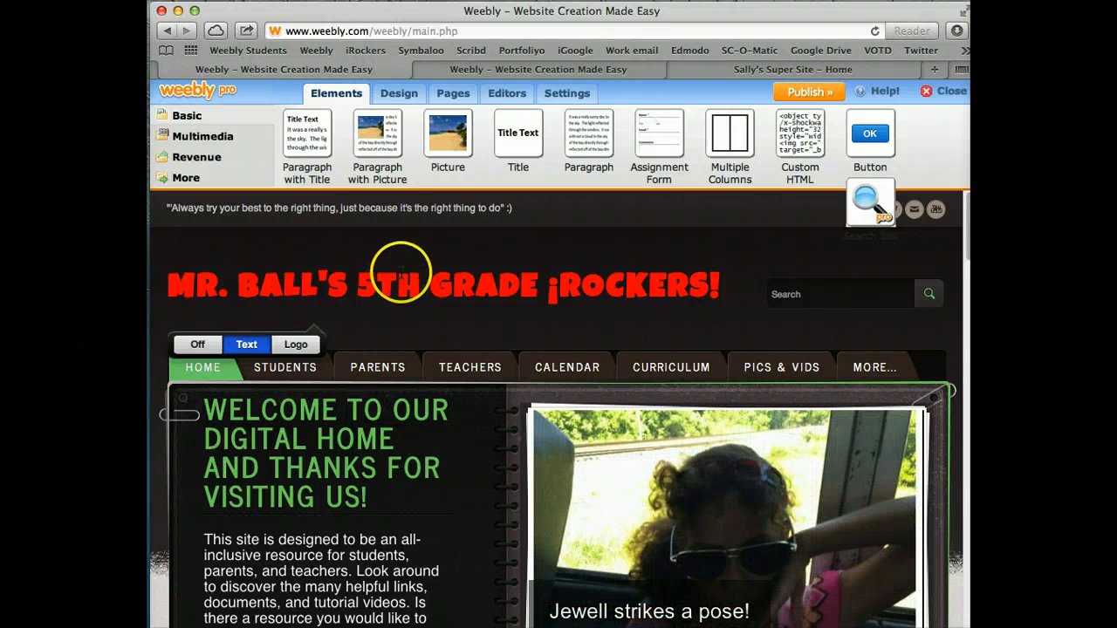
mouse_move(321, 373)
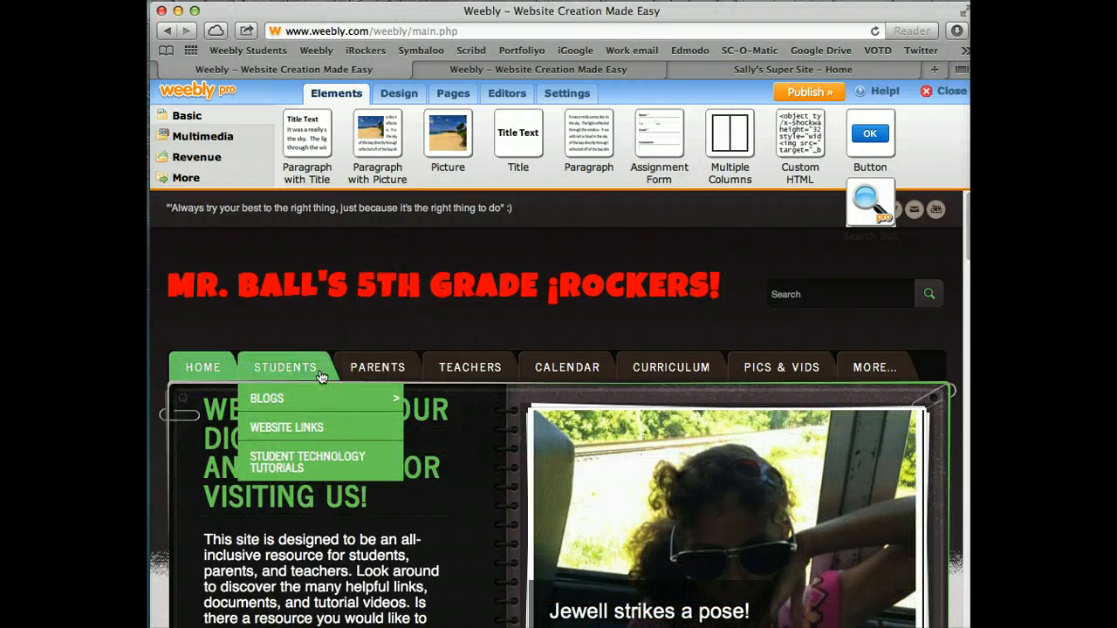